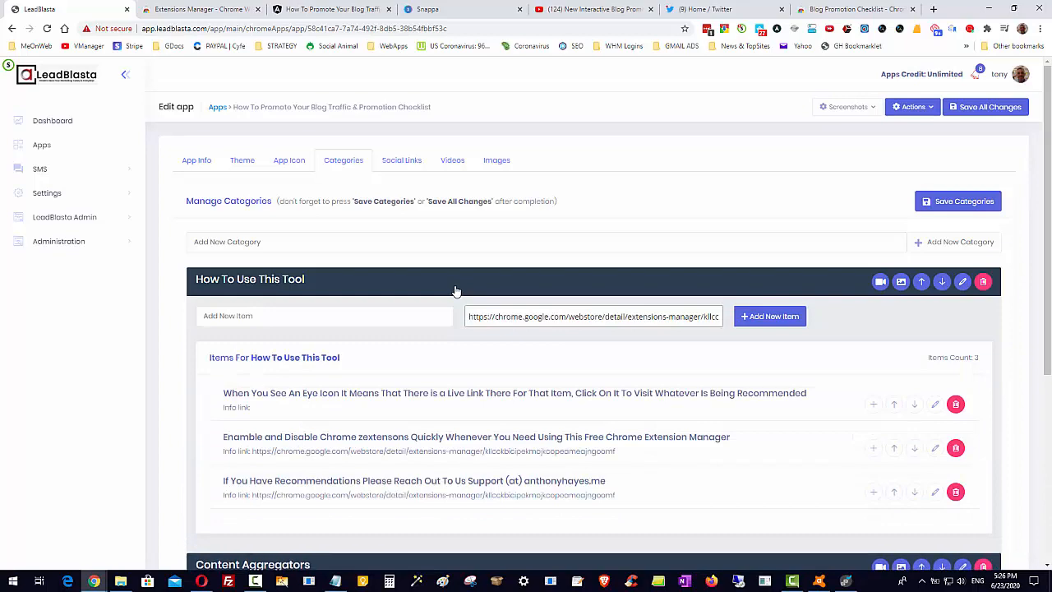
# Collapse the expanded How To Use This Tool, Content Aggregators and Content Upgrade categories in the app's category list
pyautogui.click(454, 287)
pyautogui.click(467, 320)
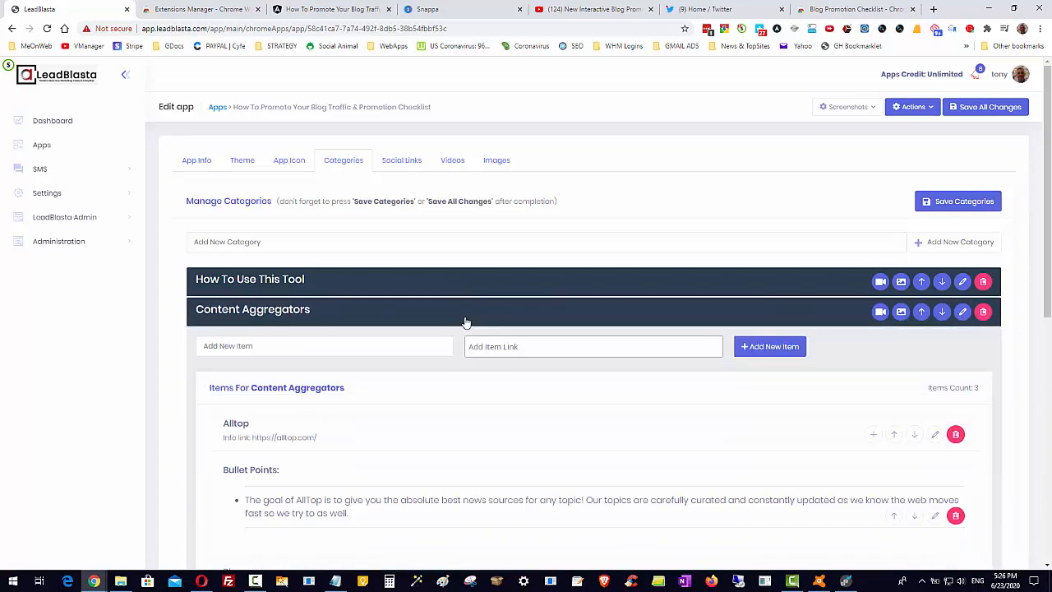
pyautogui.click(465, 325)
pyautogui.click(450, 346)
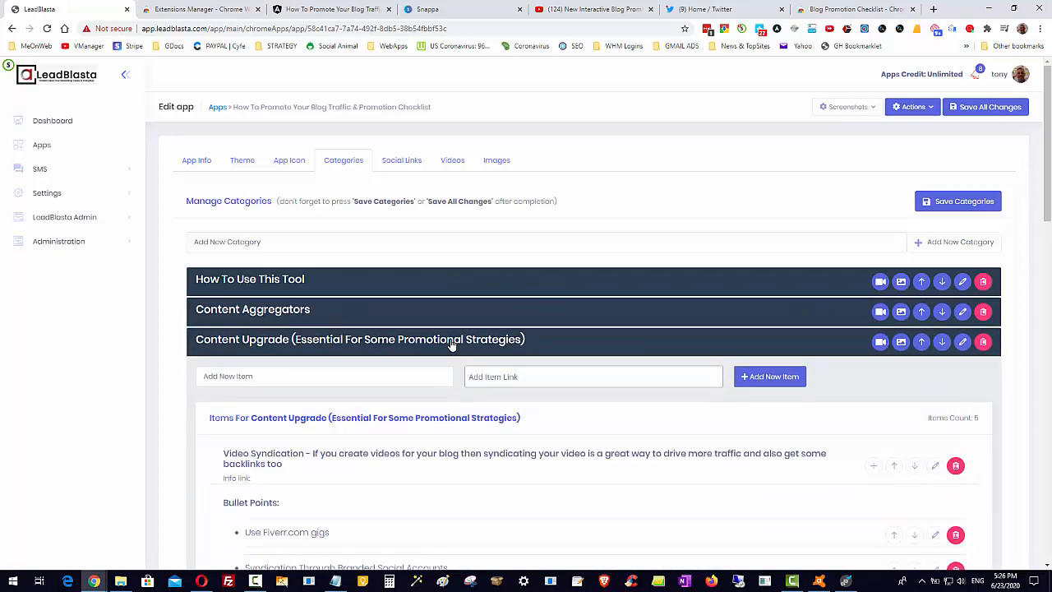
pyautogui.click(450, 342)
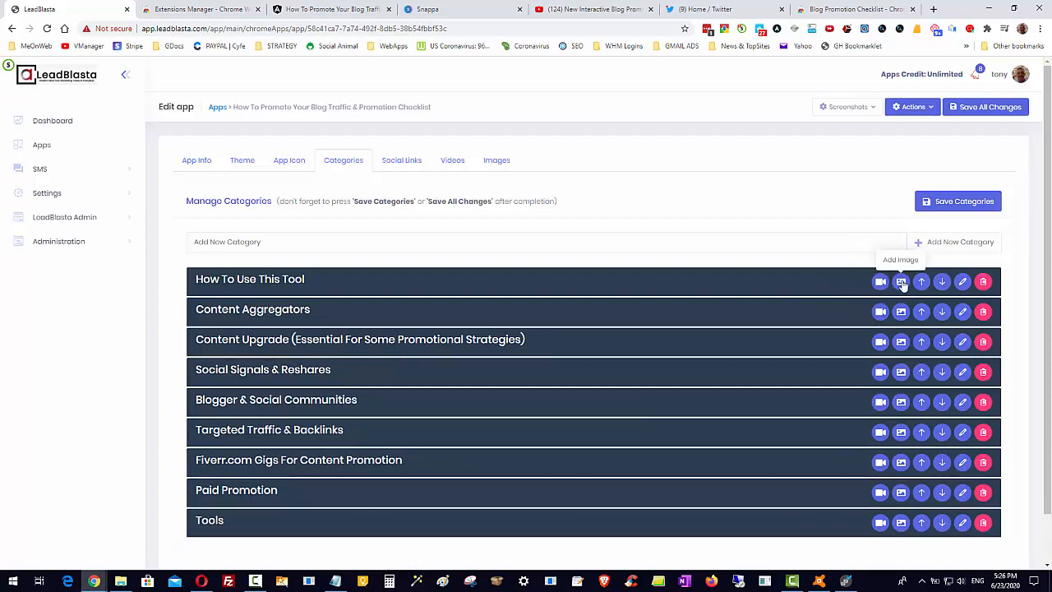
pyautogui.click(901, 282)
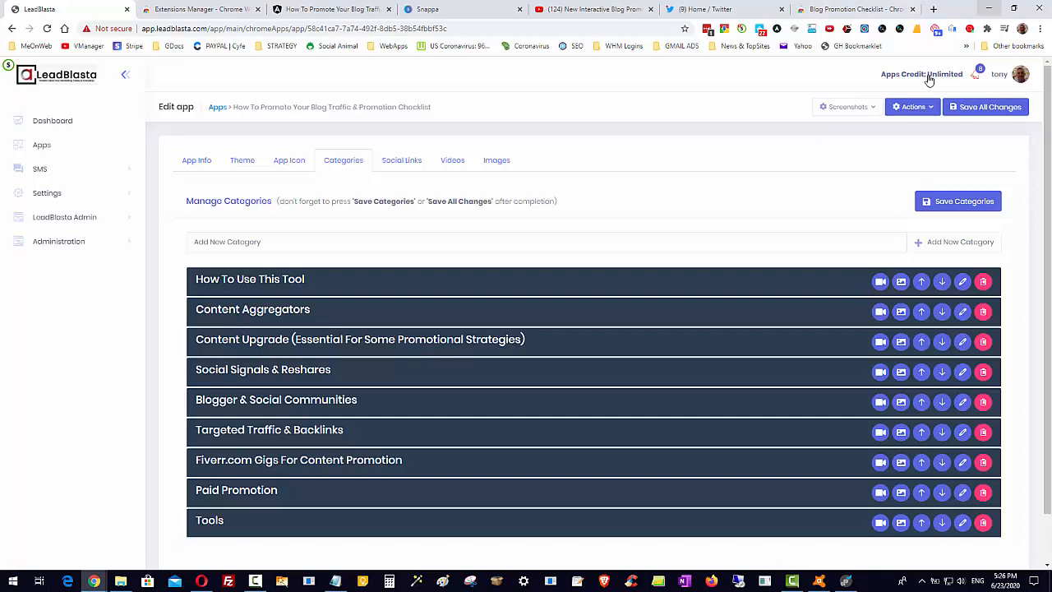
# View the YouTube SEO Checklist extension's popup with its embedded video as an example of a finished app, and close it
pyautogui.click(846, 29)
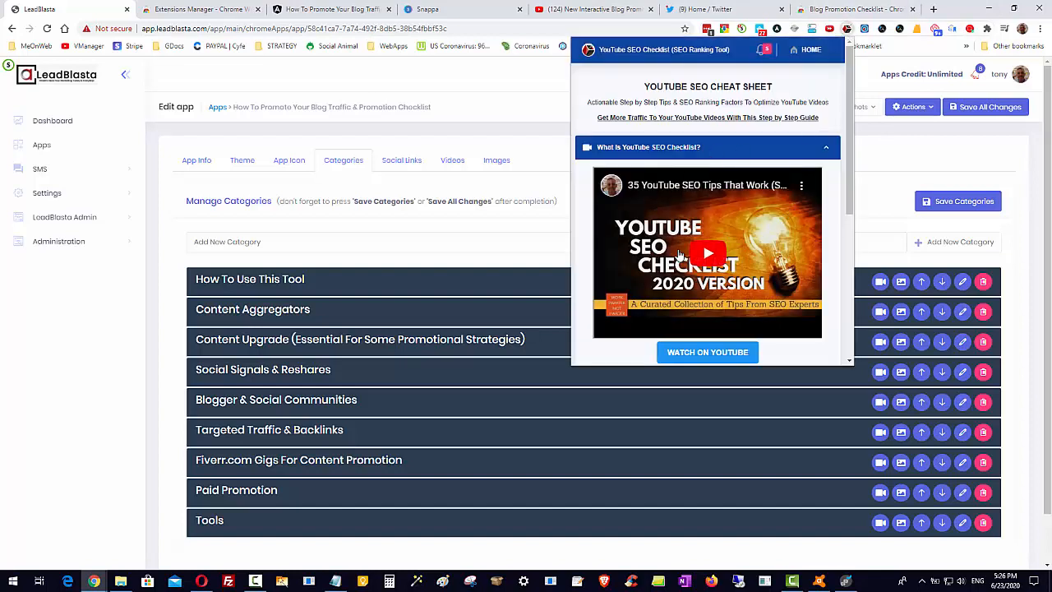
pyautogui.click(506, 234)
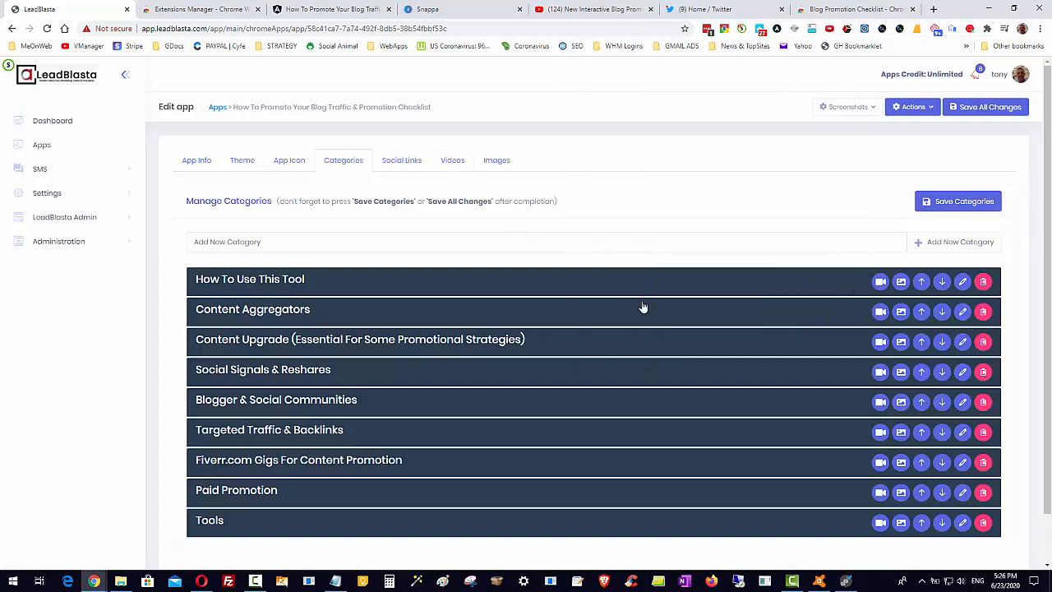
pyautogui.click(847, 30)
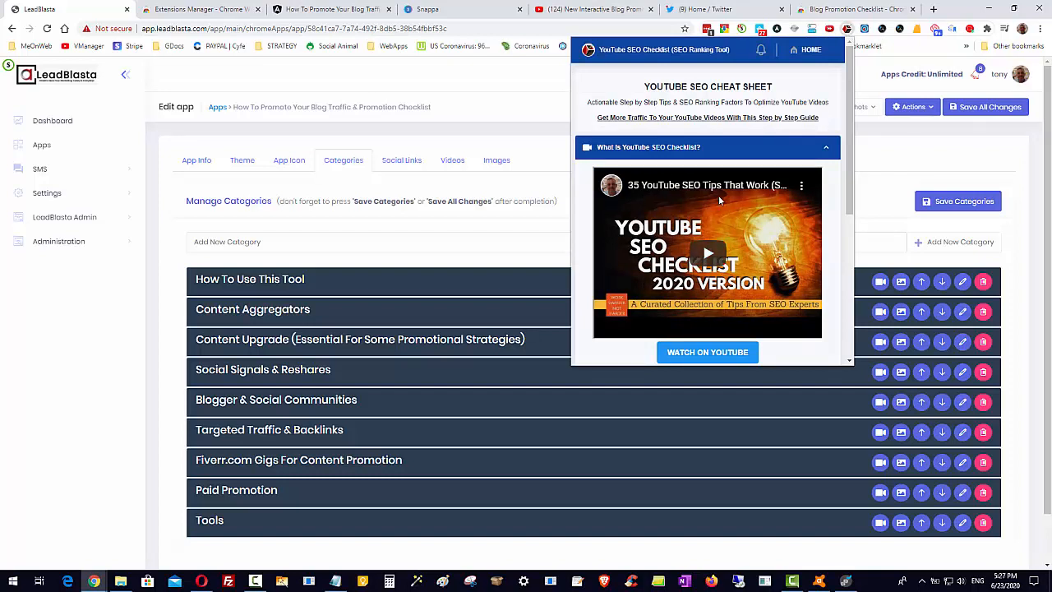
pyautogui.click(415, 235)
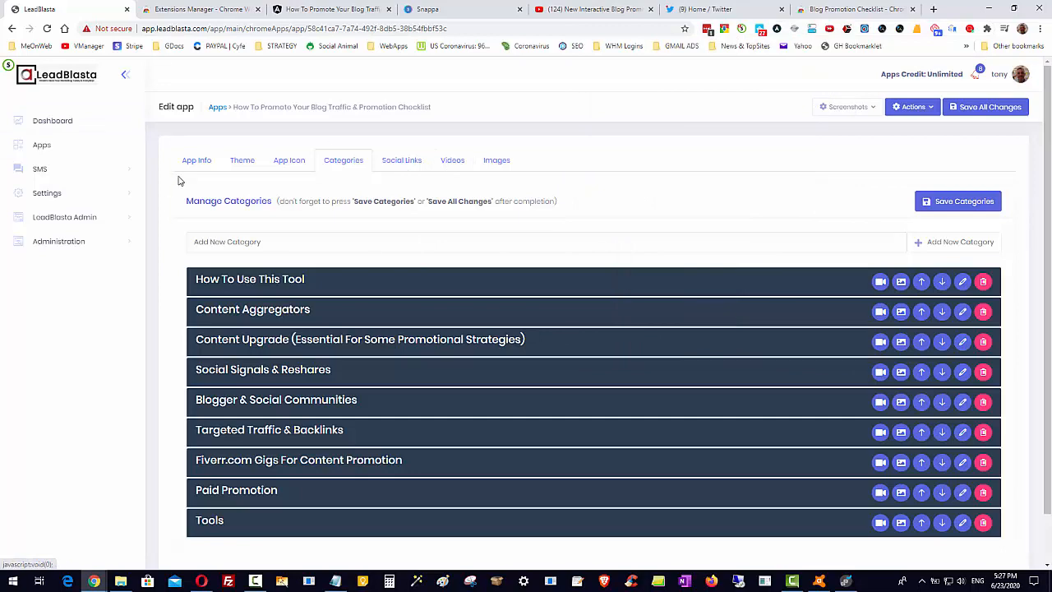
# Review the app info settings, including title, short description, home URL, CTA texts and links, manifest description and feature checkboxes
pyautogui.click(198, 162)
pyautogui.scroll(-1, 624, 378)
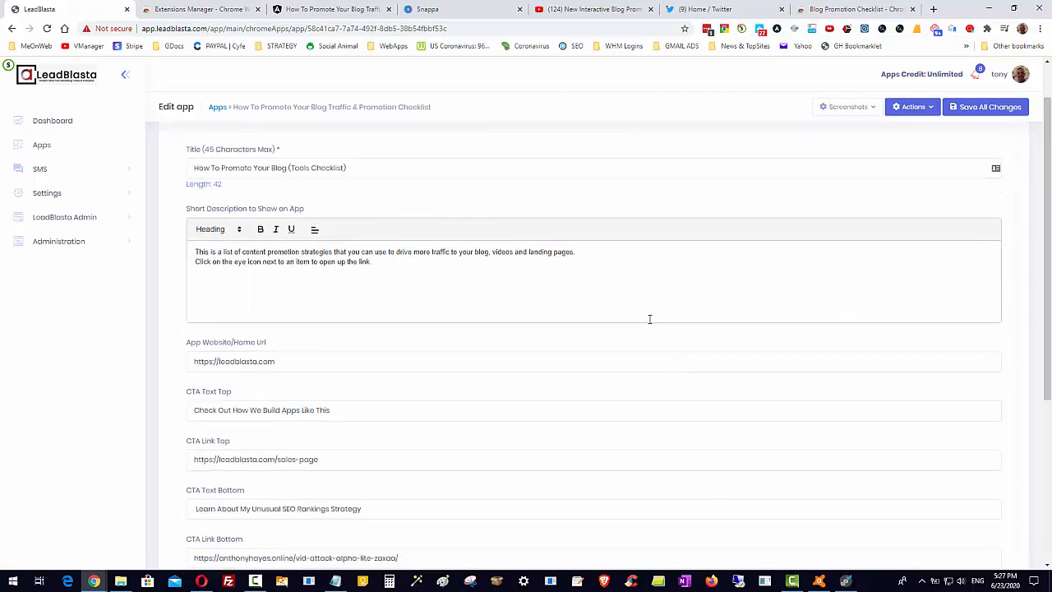
pyautogui.scroll(-2, 649, 319)
pyautogui.scroll(-2, 230, 394)
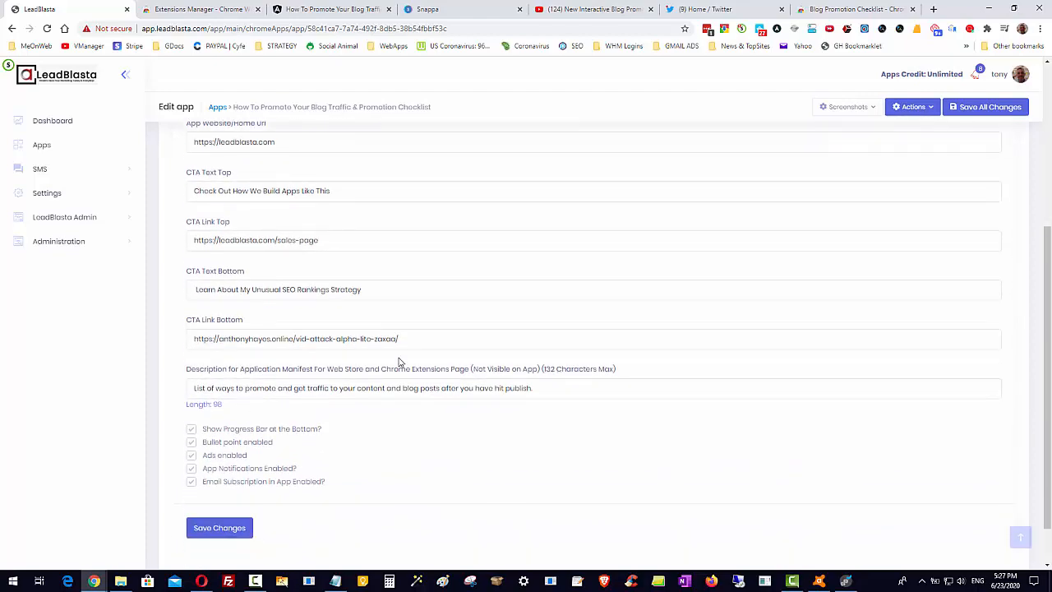
pyautogui.scroll(1, 400, 357)
pyautogui.scroll(-2, 395, 364)
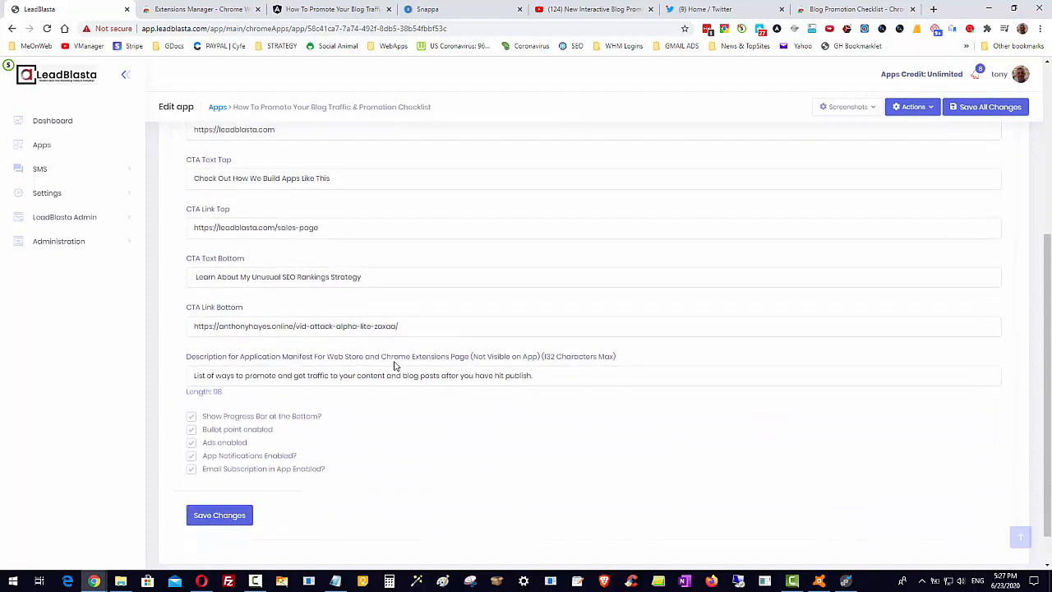
pyautogui.scroll(4, 394, 366)
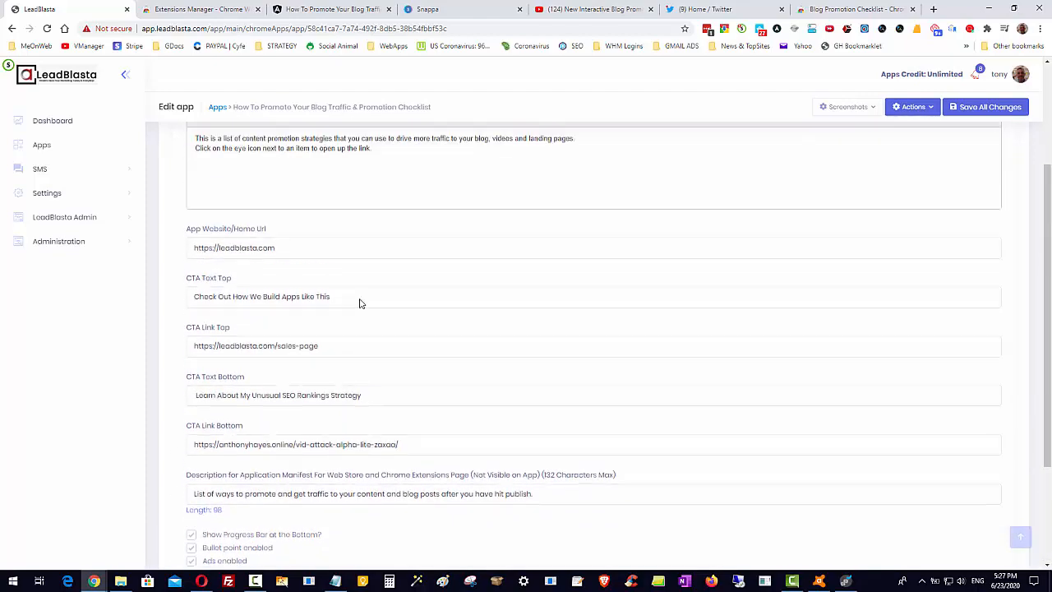
pyautogui.scroll(-3, 871, 394)
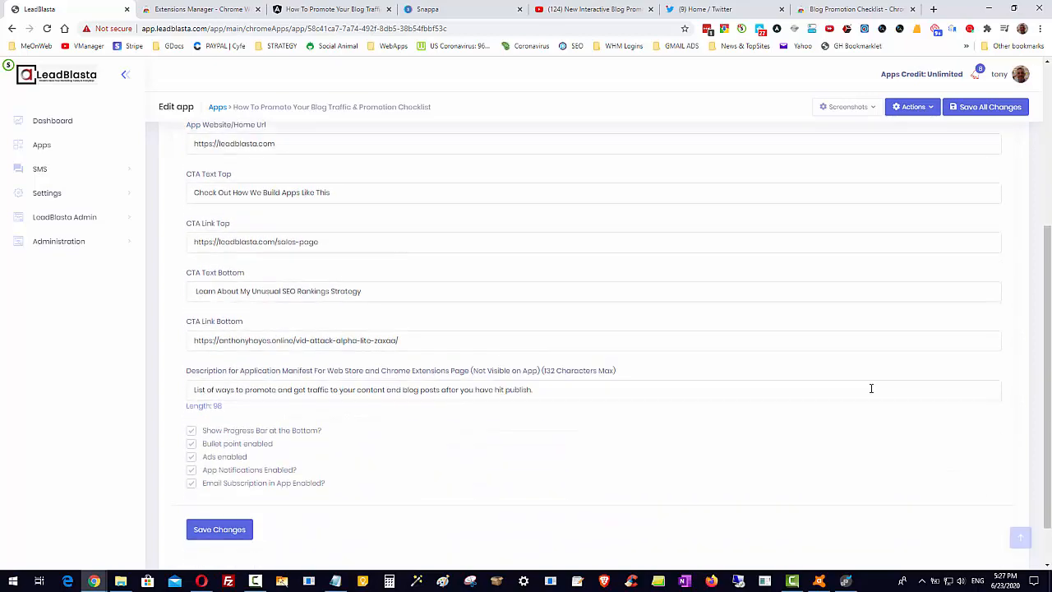
pyautogui.scroll(5, 871, 391)
pyautogui.scroll(-4, 858, 391)
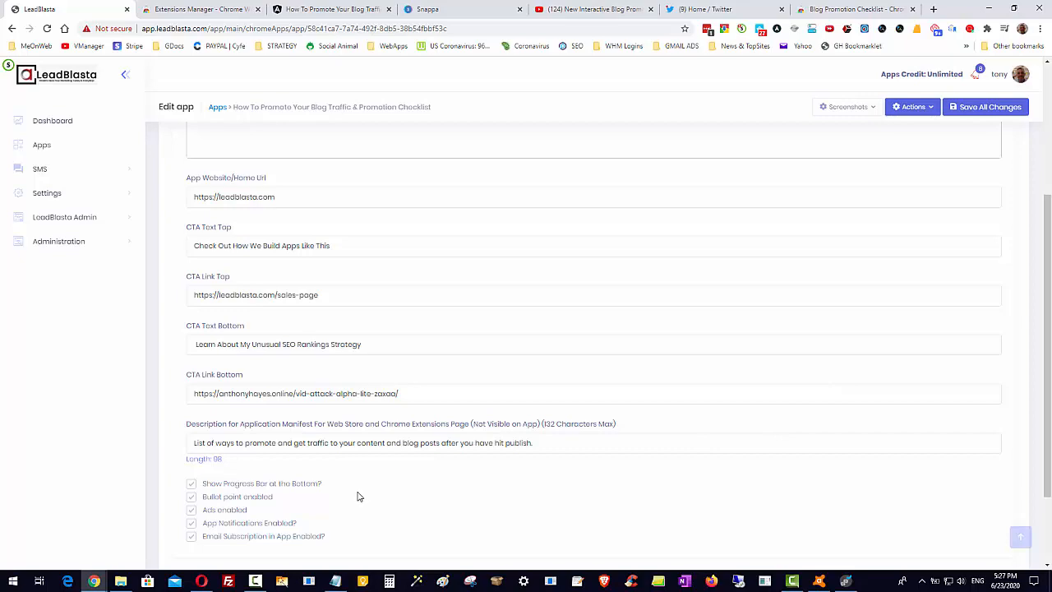
pyautogui.scroll(4, 255, 460)
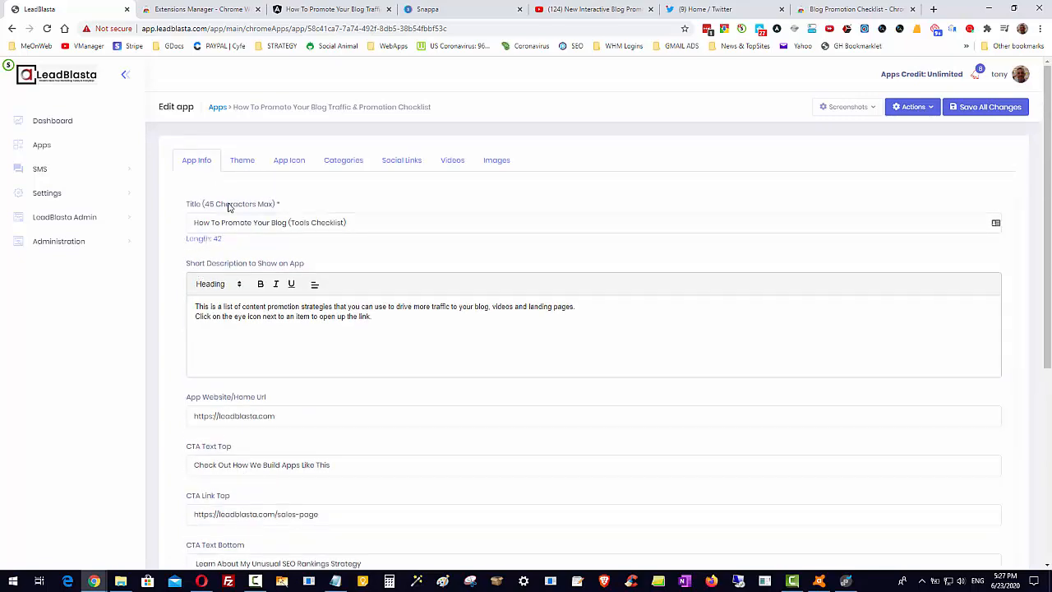
pyautogui.scroll(-3, 280, 275)
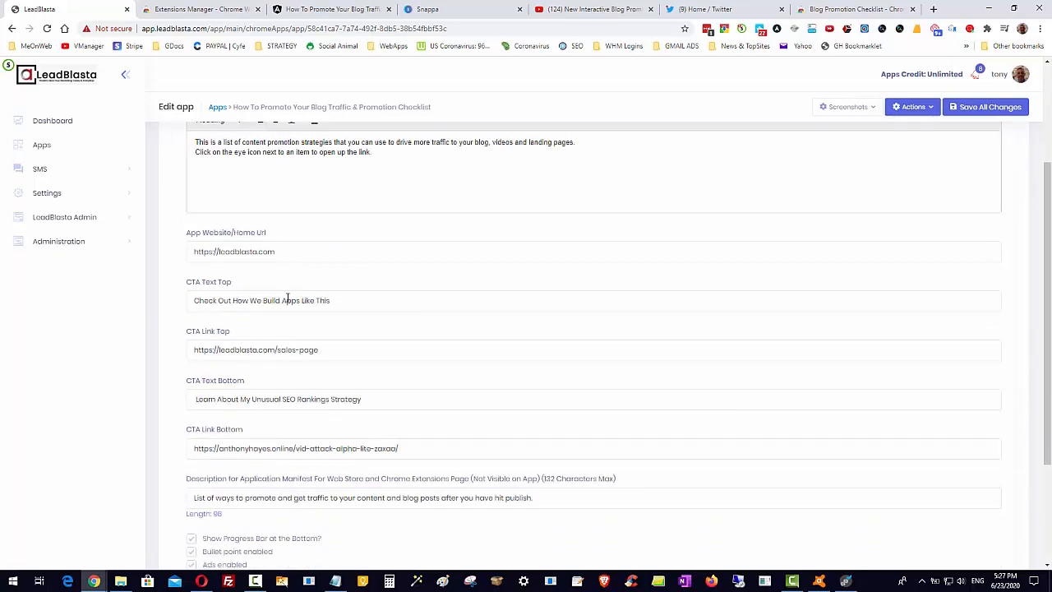
pyautogui.scroll(-3, 286, 298)
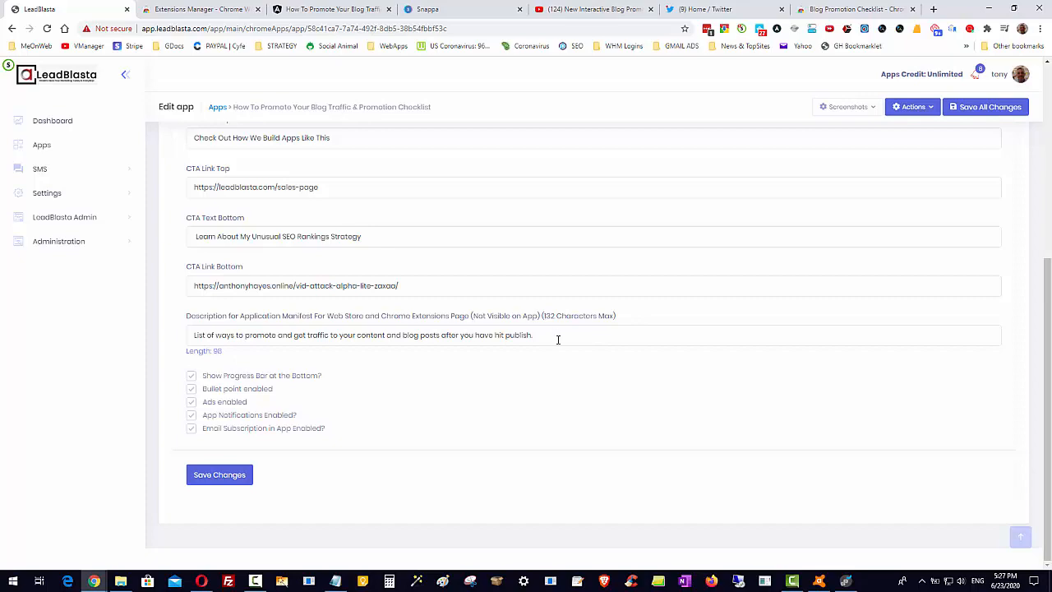
pyautogui.scroll(2, 557, 340)
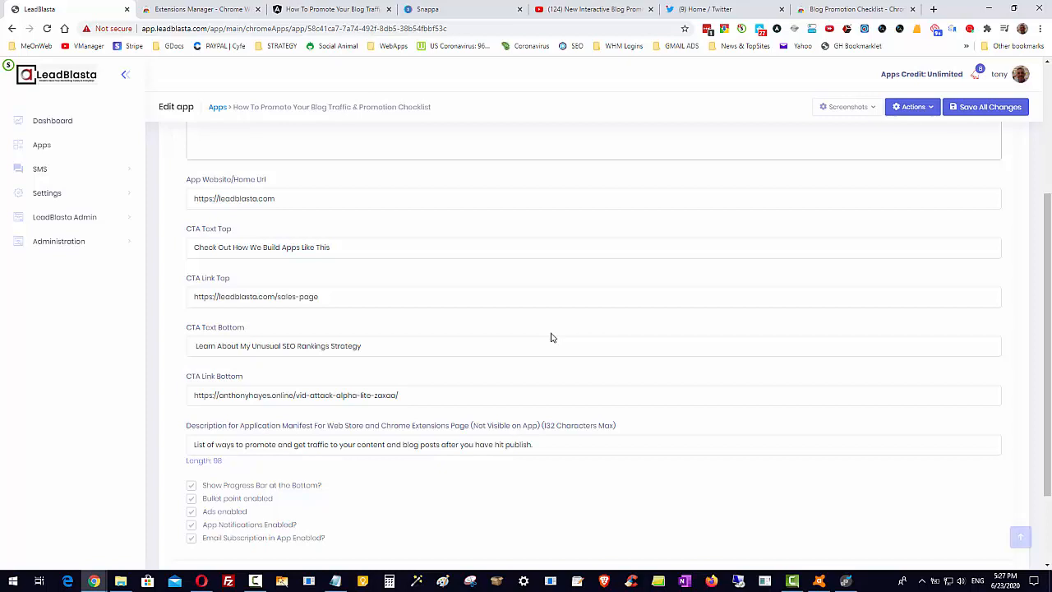
pyautogui.scroll(3, 469, 272)
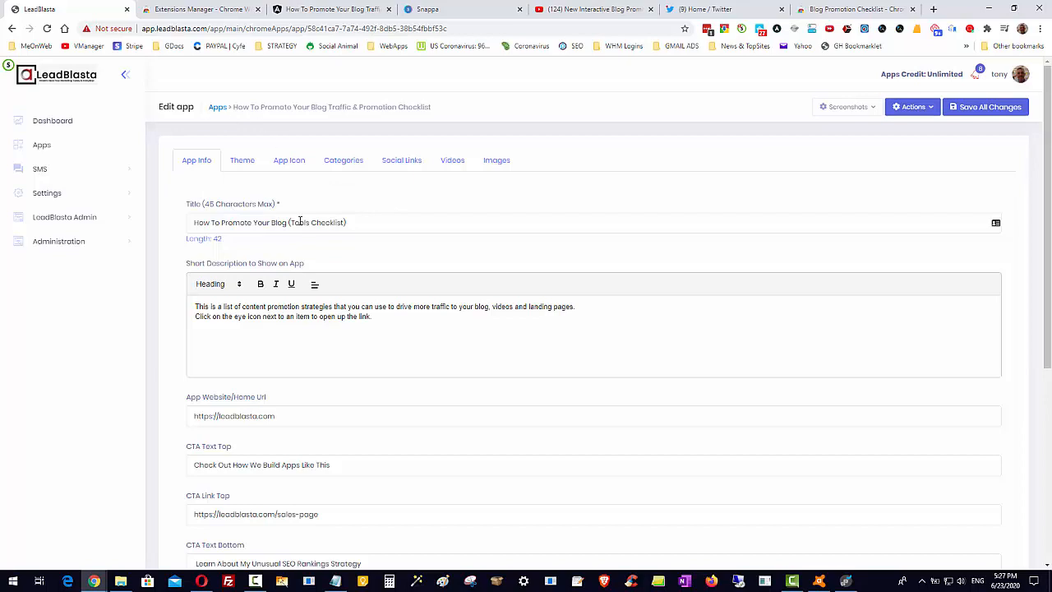
# Preview the Material Dark, Blue Grey (Dark) and Blue (Dark) themes in the app's theme settings
pyautogui.click(243, 162)
pyautogui.scroll(-1, 453, 254)
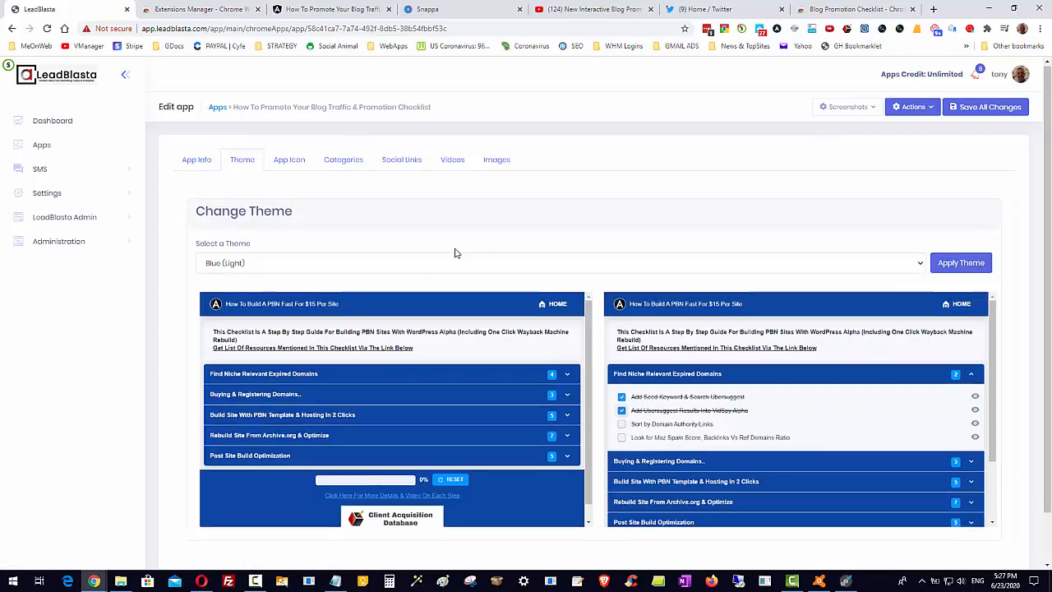
pyautogui.click(474, 210)
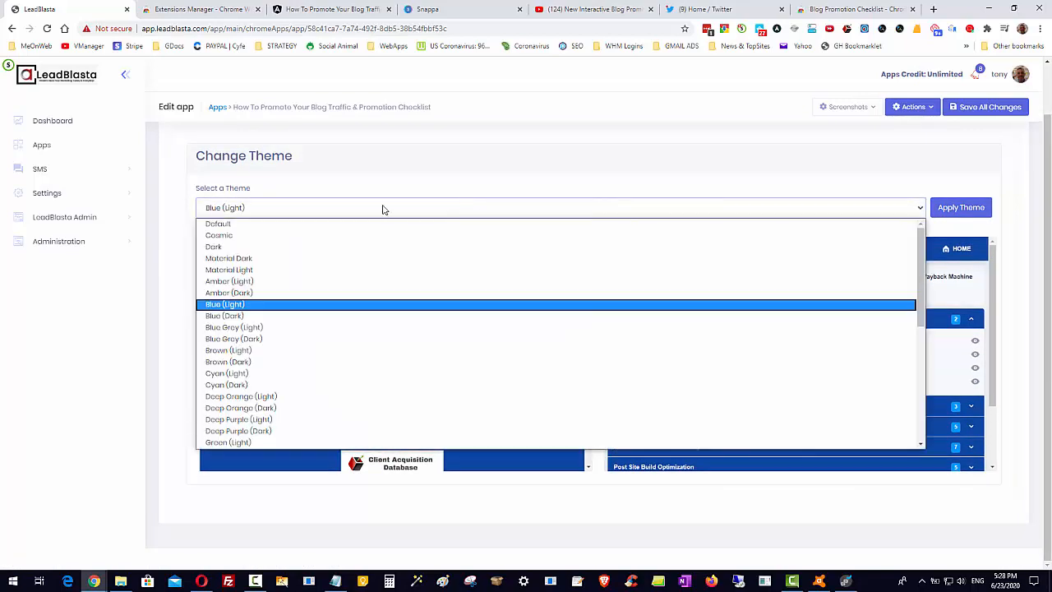
pyautogui.click(225, 259)
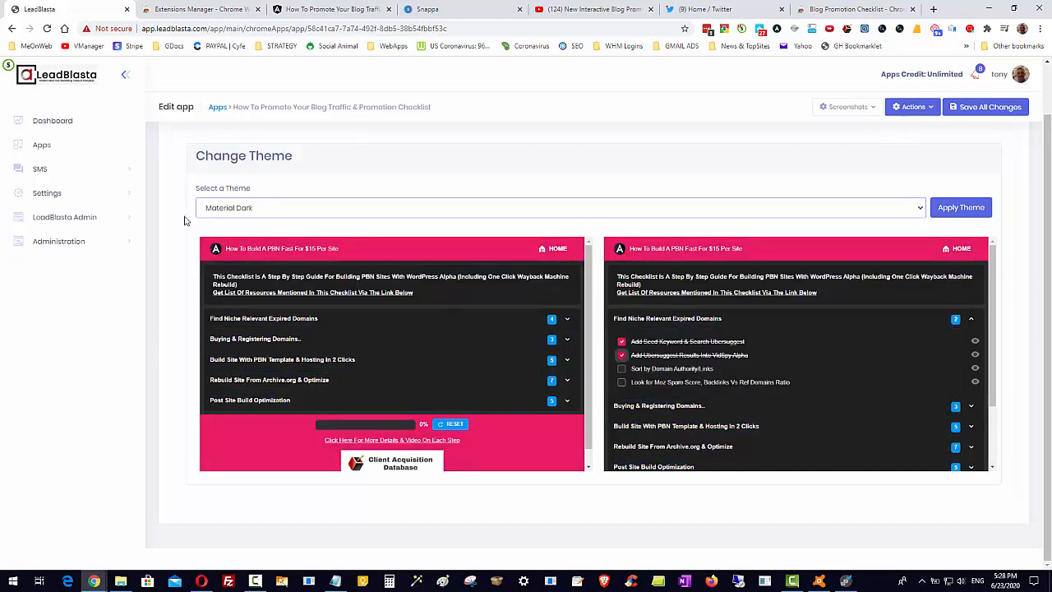
pyautogui.click(231, 212)
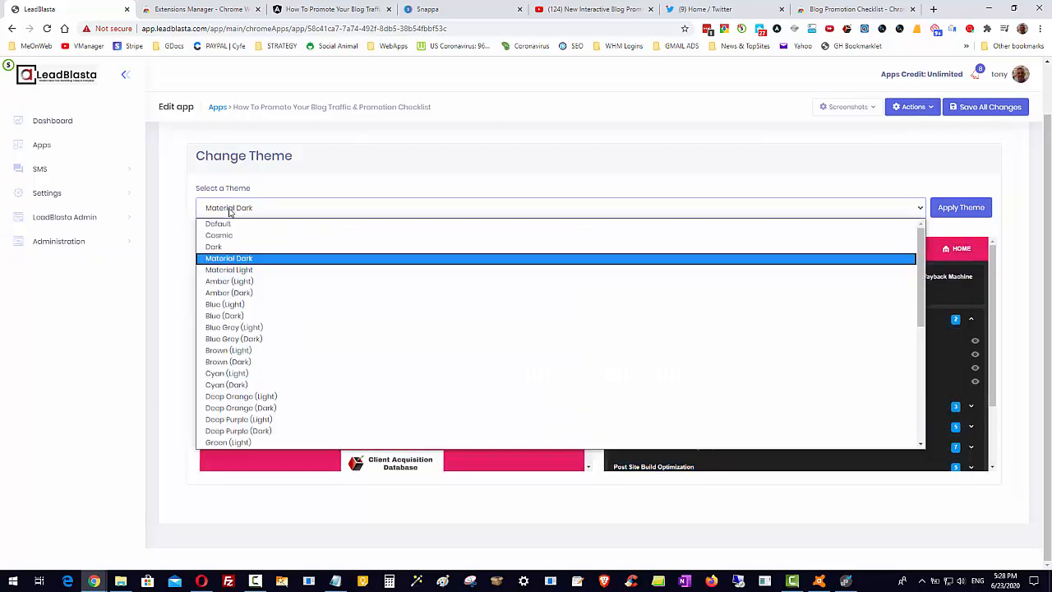
pyautogui.click(255, 340)
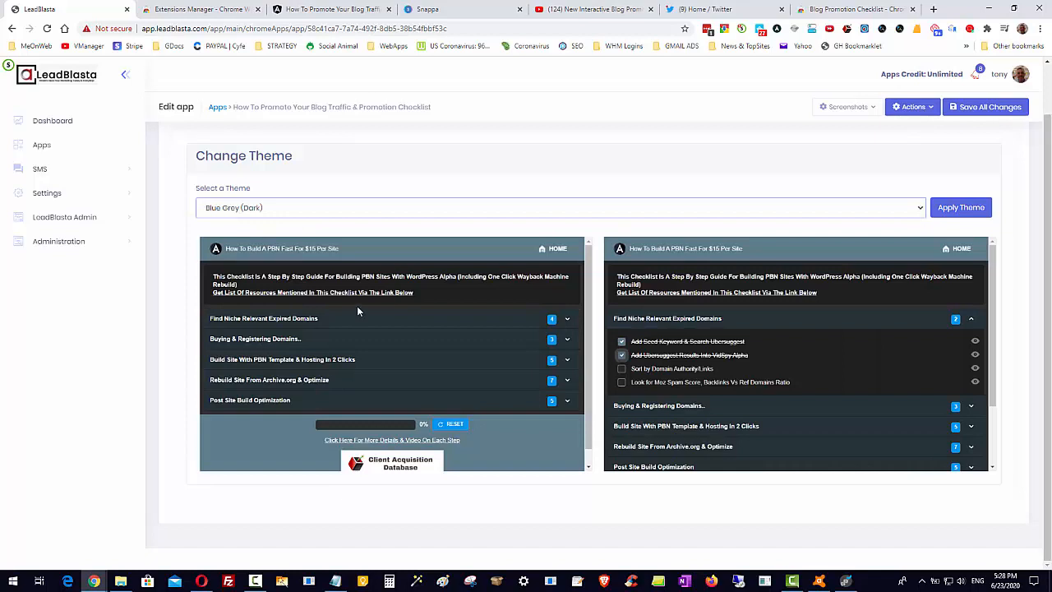
pyautogui.click(256, 212)
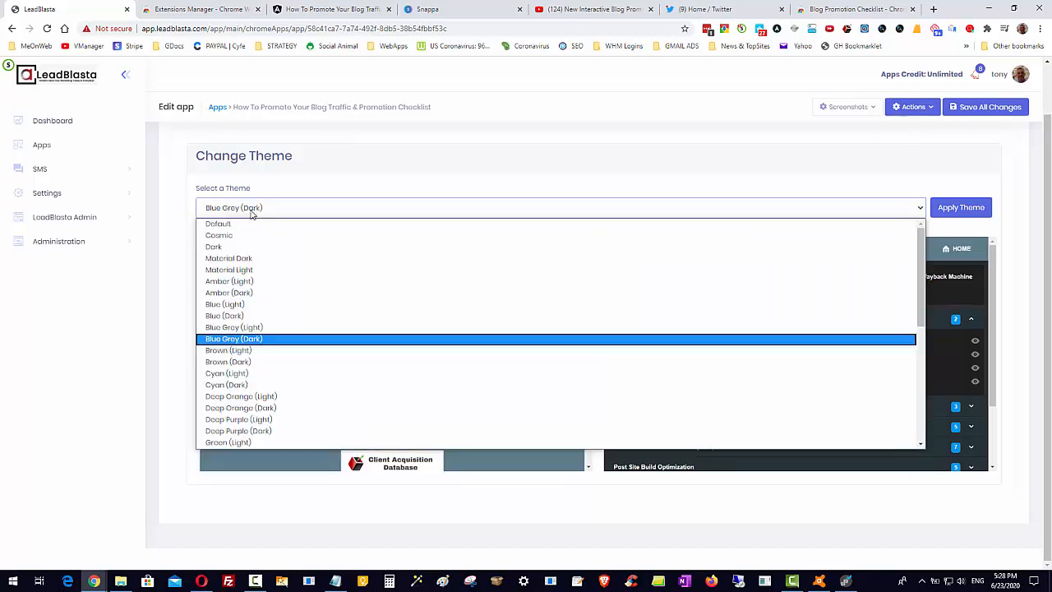
pyautogui.click(244, 317)
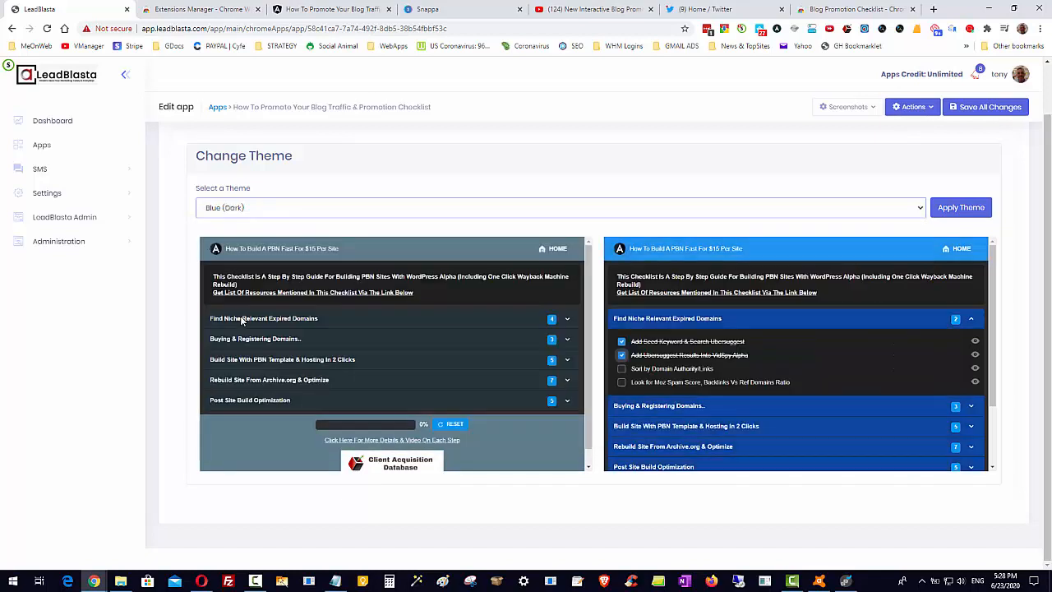
# Select the Blue (Light) theme and apply it to the app
pyautogui.click(256, 212)
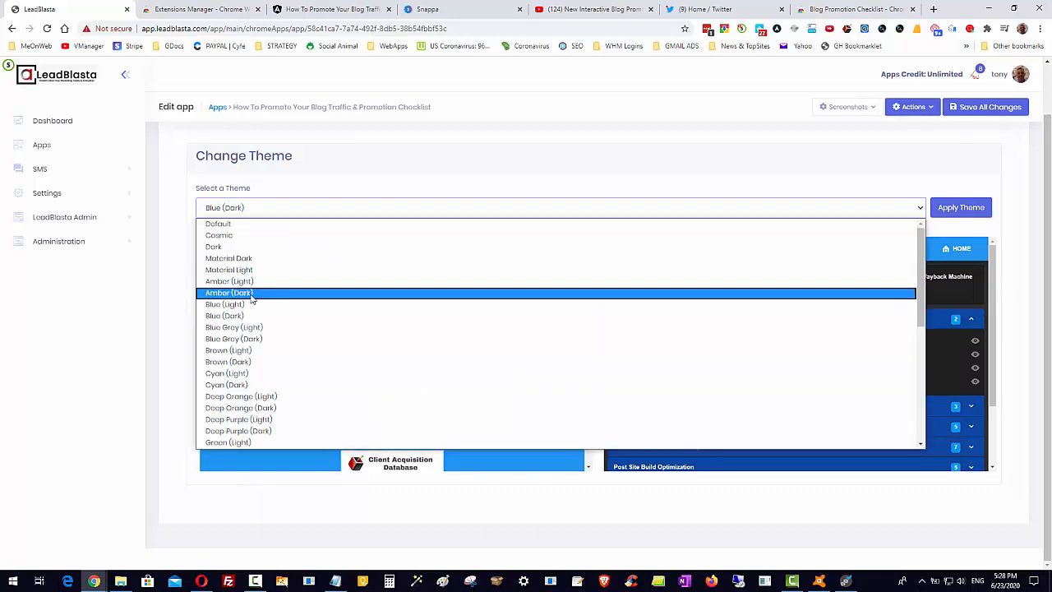
pyautogui.click(247, 309)
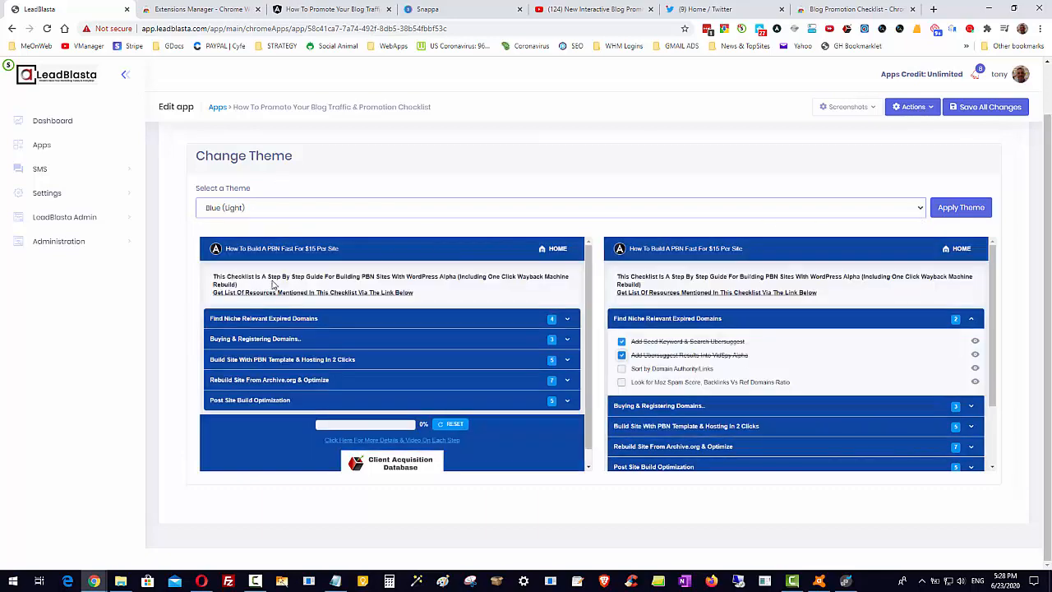
pyautogui.click(222, 213)
pyautogui.click(468, 193)
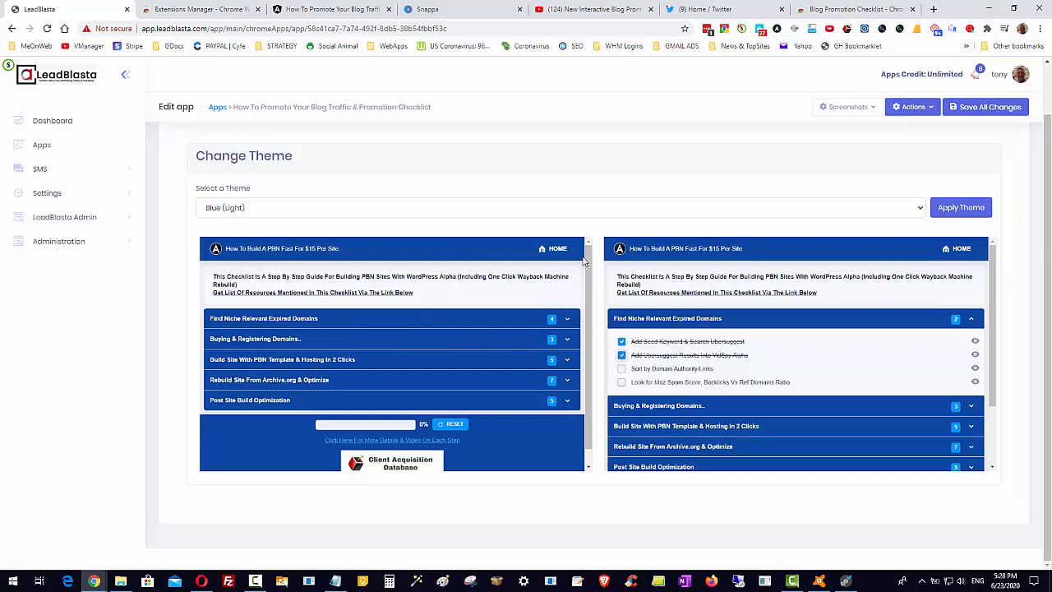
pyautogui.scroll(1, 321, 246)
pyautogui.click(961, 263)
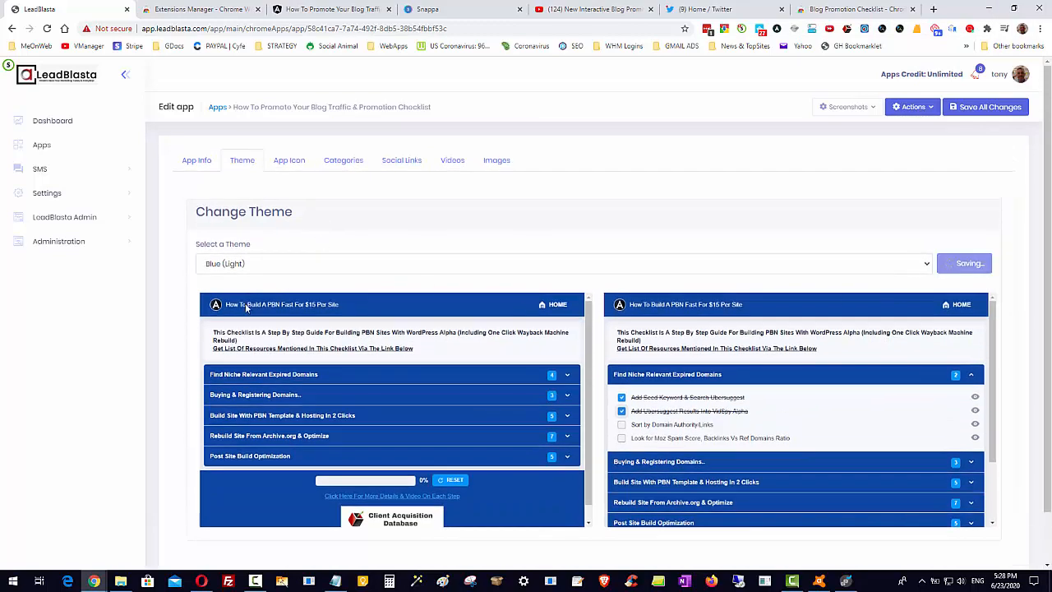
# Check the app icon settings, and briefly view the items of the Content Upgrade category in the category list
pyautogui.click(296, 161)
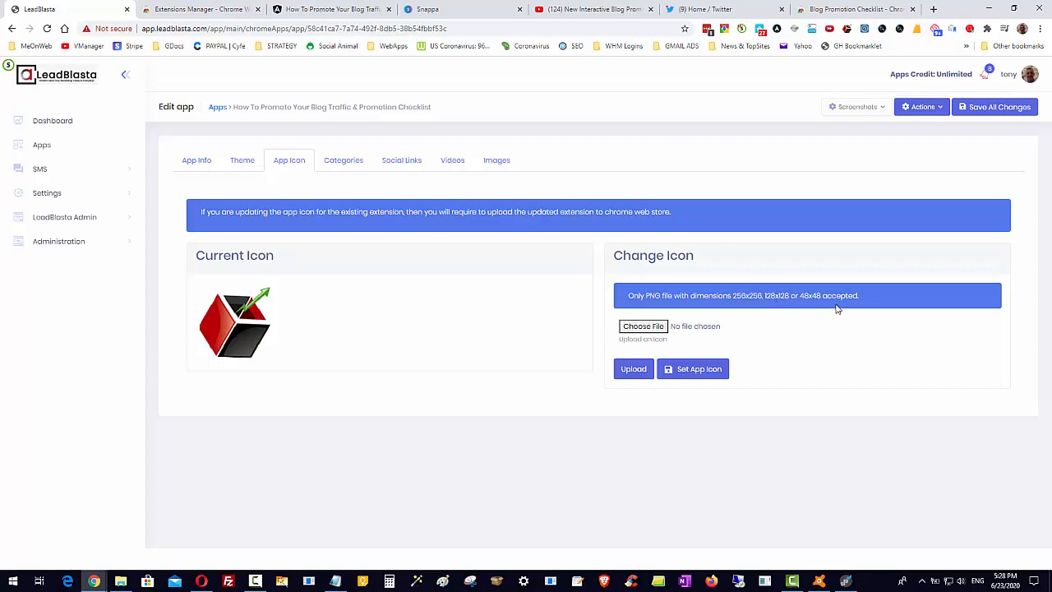
pyautogui.click(342, 163)
pyautogui.scroll(-1, 499, 390)
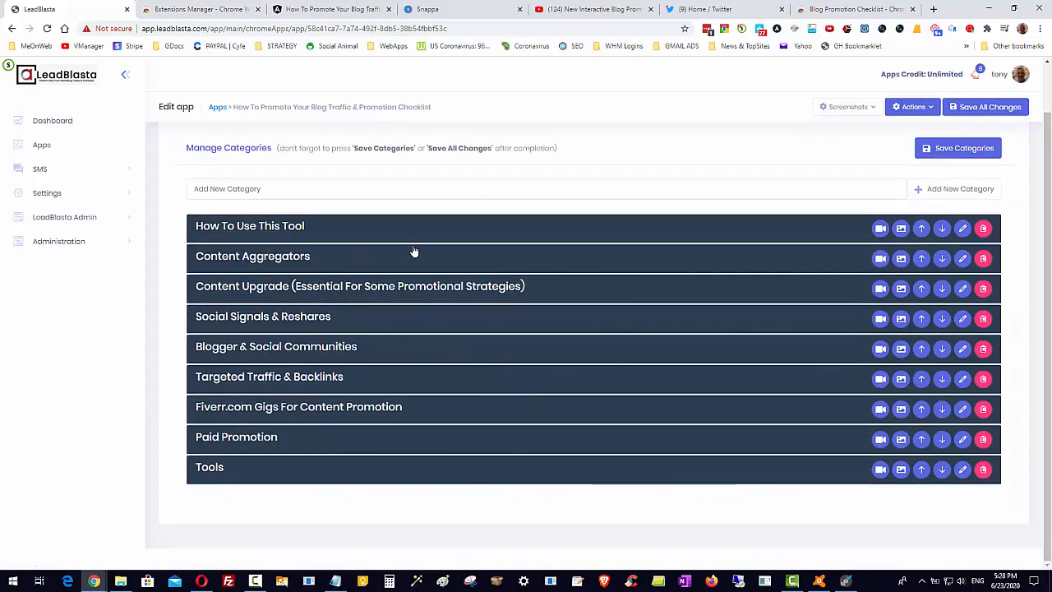
pyautogui.click(567, 289)
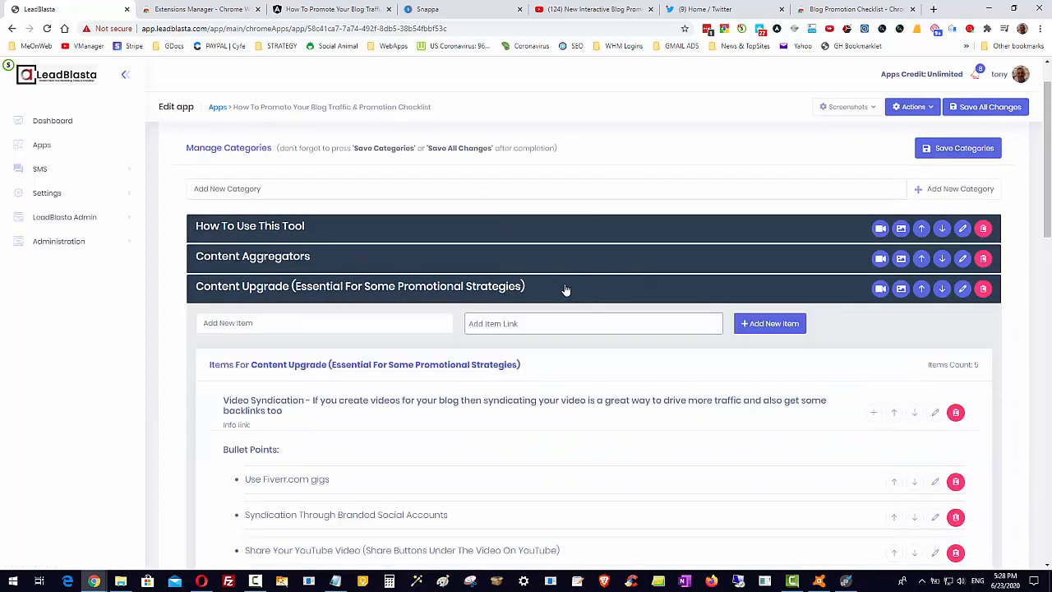
pyautogui.click(564, 289)
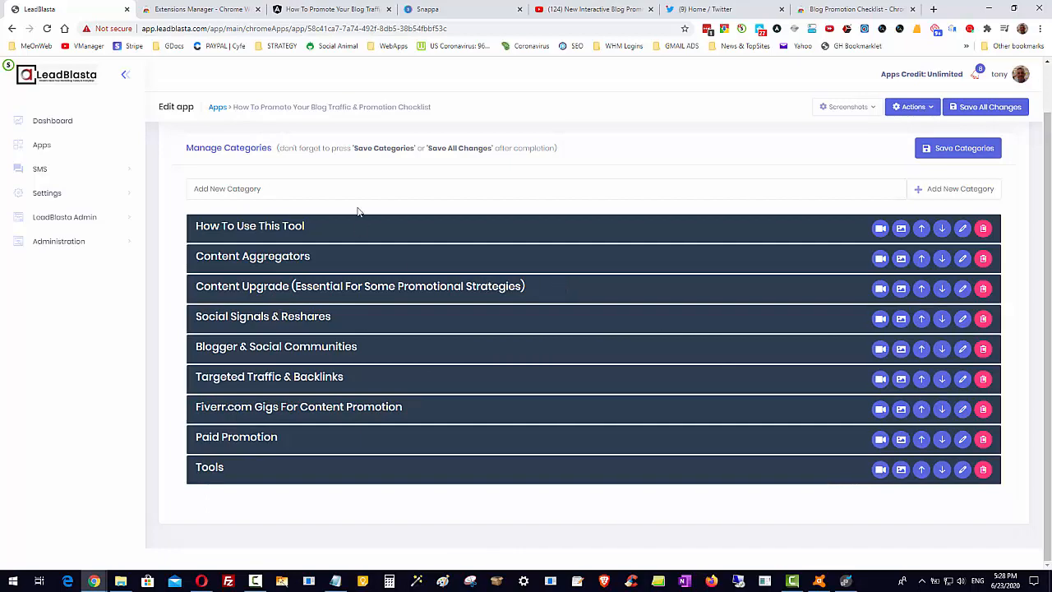
pyautogui.scroll(1, 433, 282)
pyautogui.scroll(1, 432, 282)
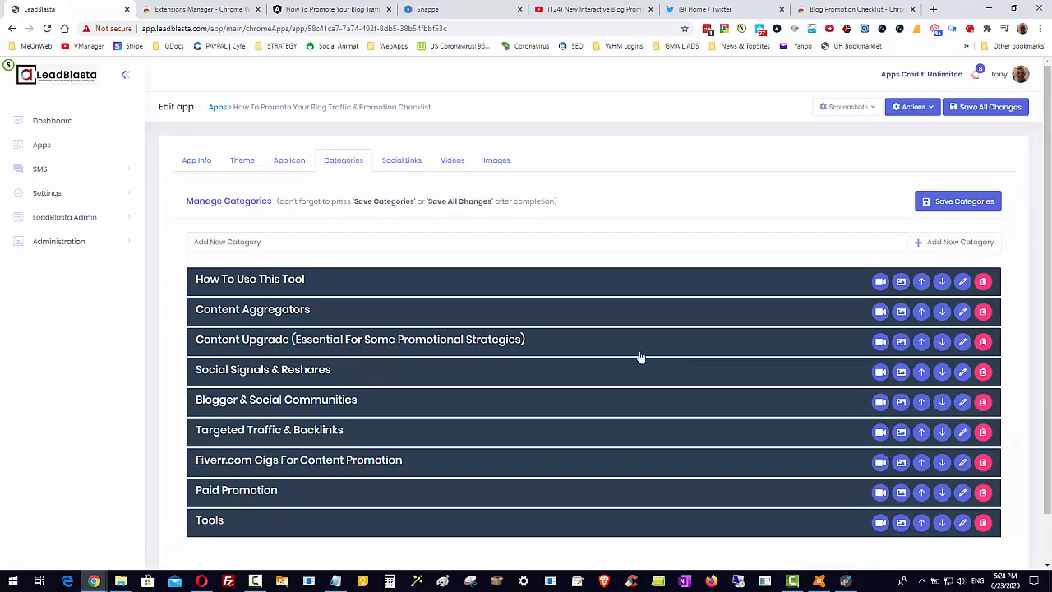
# Review the app info settings again, focusing on the progress bar, bullet point, ads, notifications and email subscription options
pyautogui.click(202, 163)
pyautogui.scroll(-10, 493, 272)
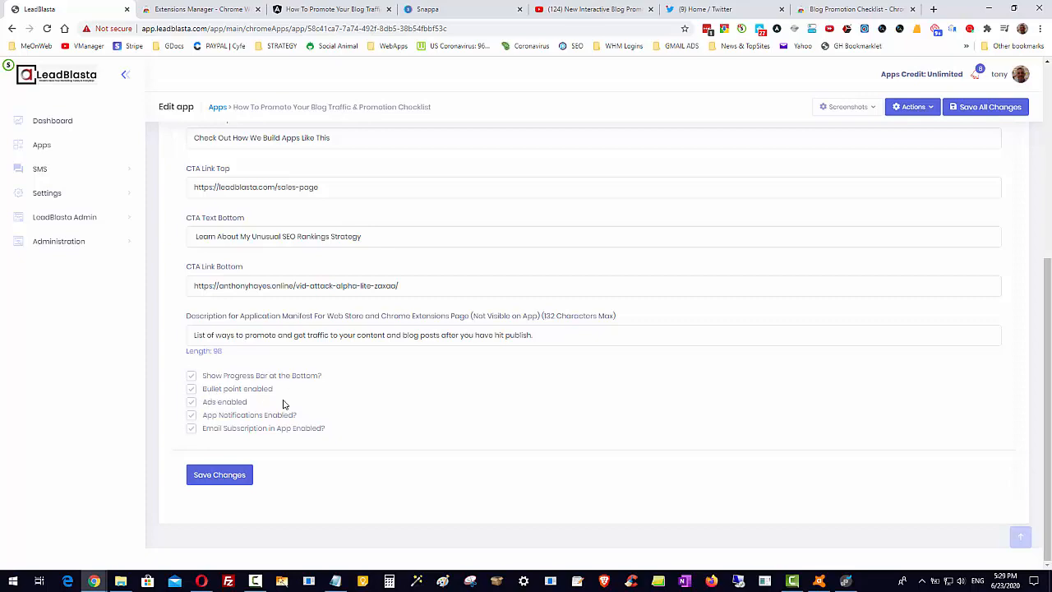
pyautogui.scroll(5, 316, 425)
pyautogui.scroll(-3, 322, 436)
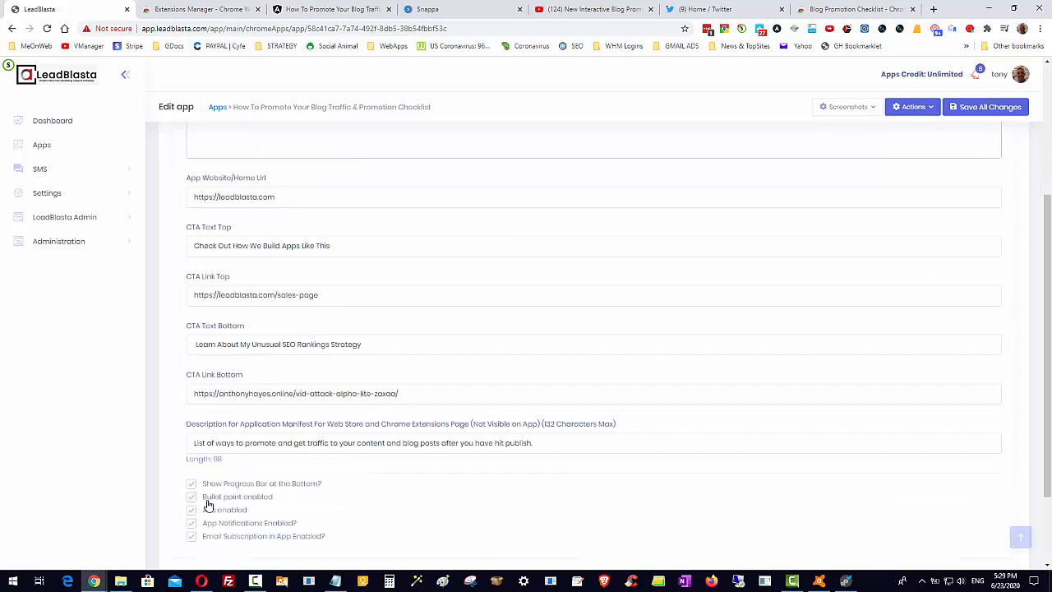
pyautogui.scroll(3, 538, 478)
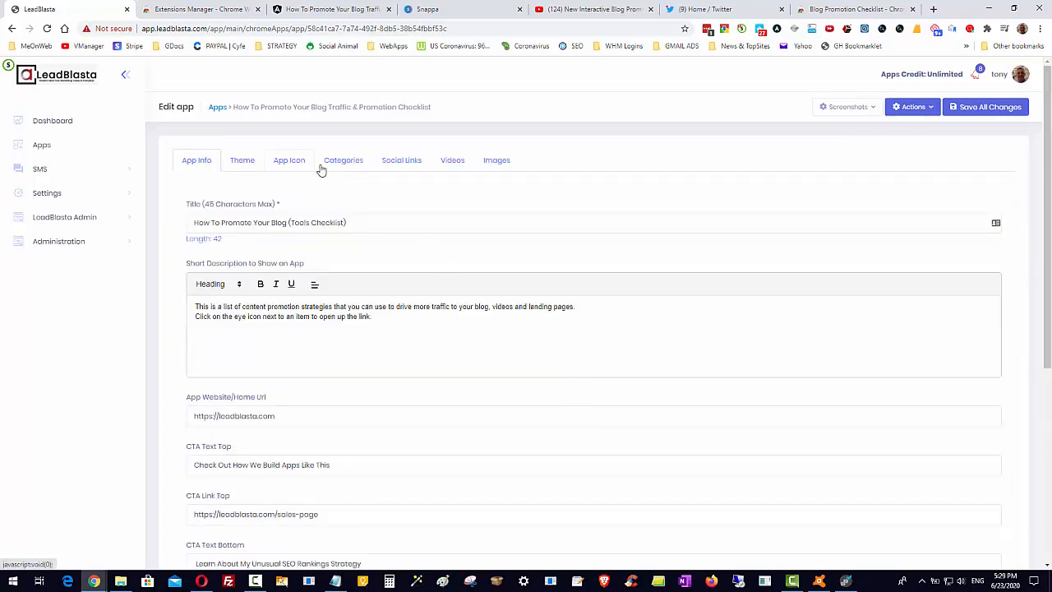
# Review the app's social link fields and the list of actions available for the app
pyautogui.click(408, 162)
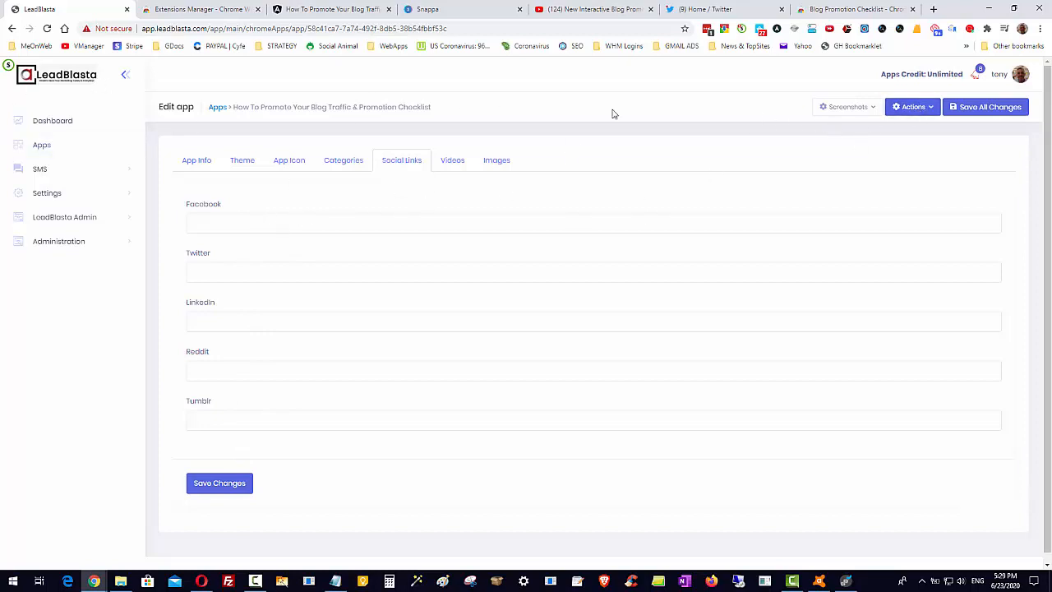
pyautogui.click(923, 112)
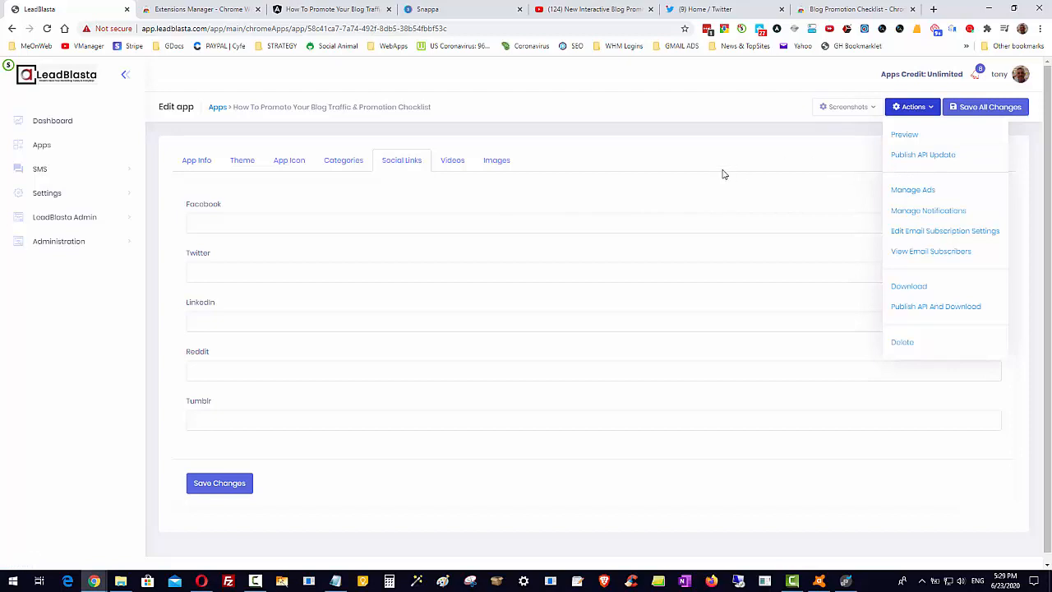
pyautogui.click(678, 190)
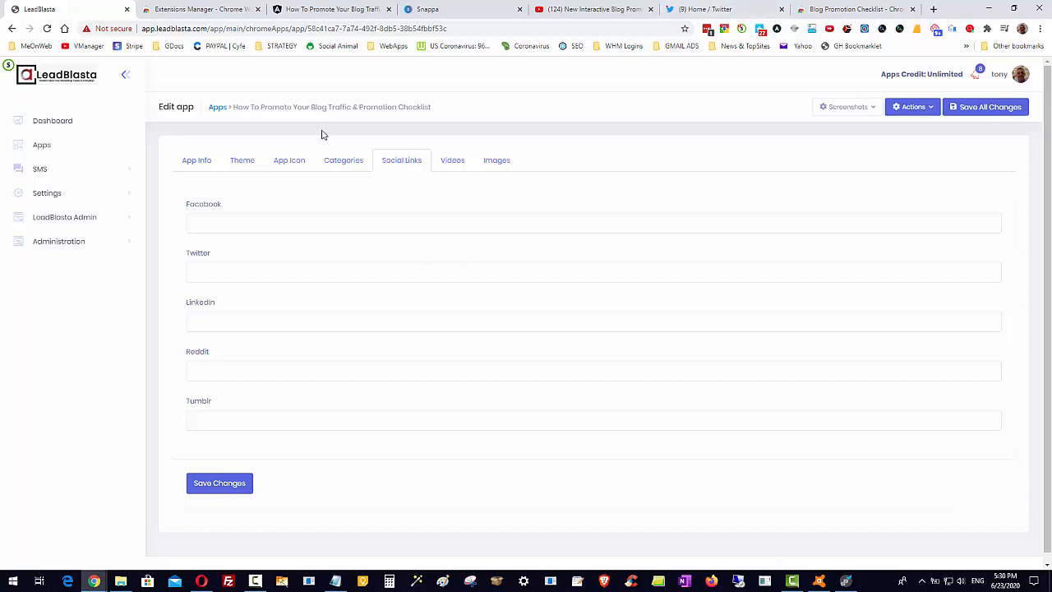
# Review the app's video and image settings, and briefly view the YouTube SEO Checklist extension as an example
pyautogui.click(453, 162)
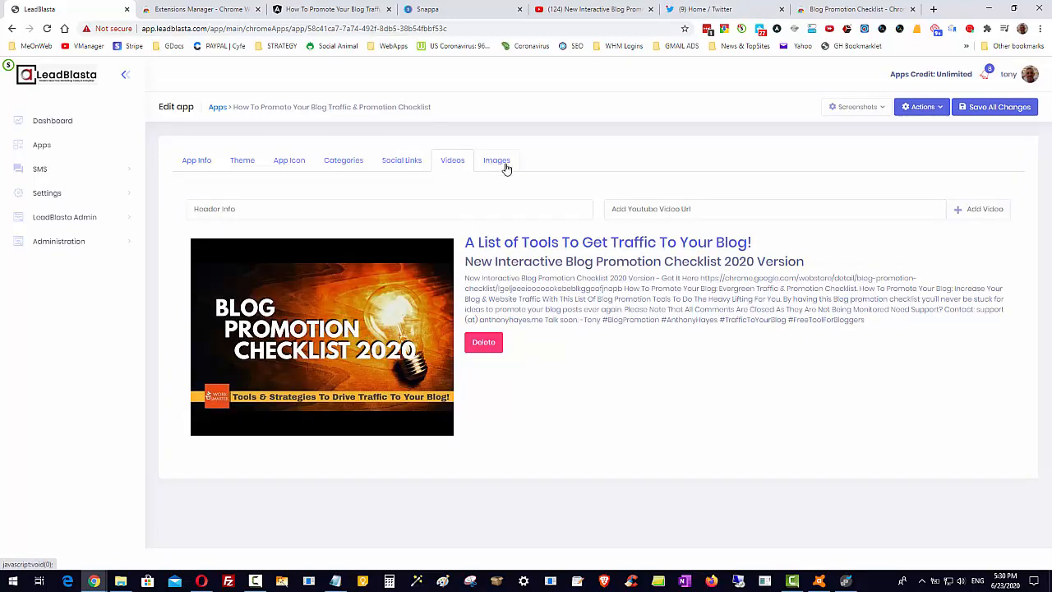
pyautogui.click(497, 162)
pyautogui.click(548, 230)
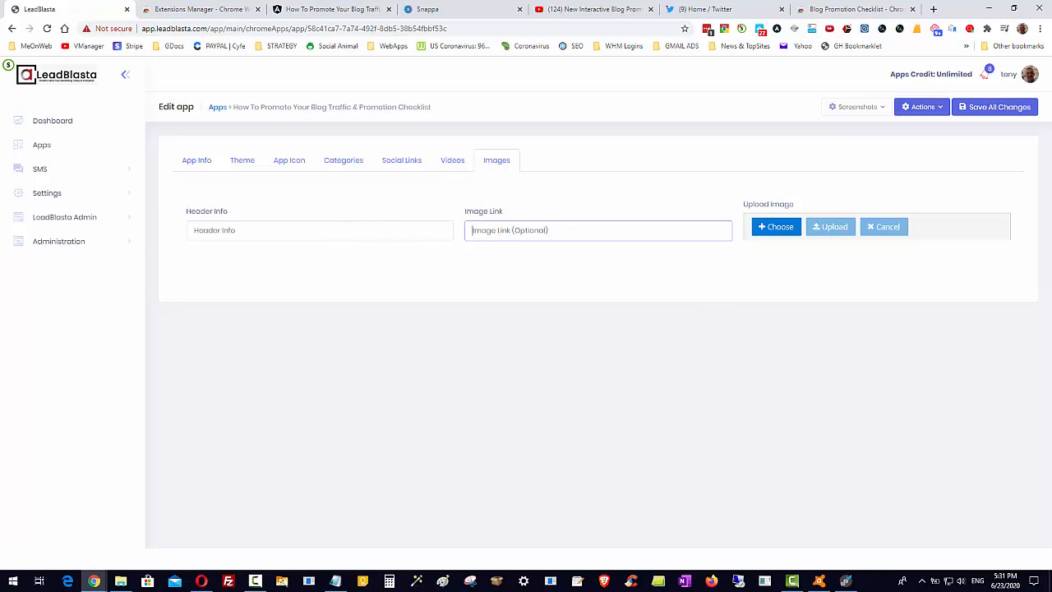
pyautogui.click(847, 29)
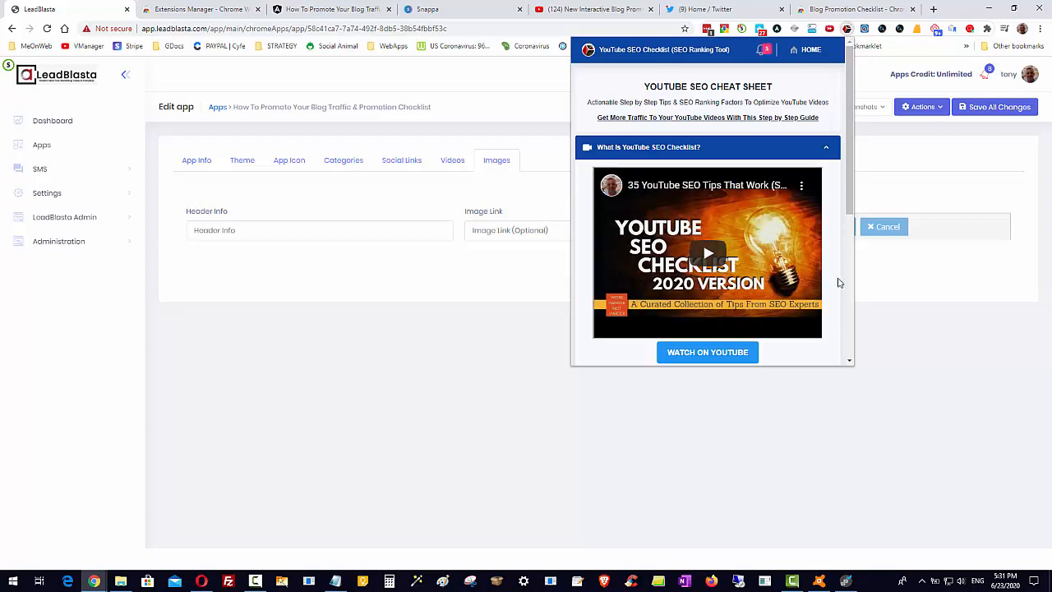
pyautogui.click(960, 362)
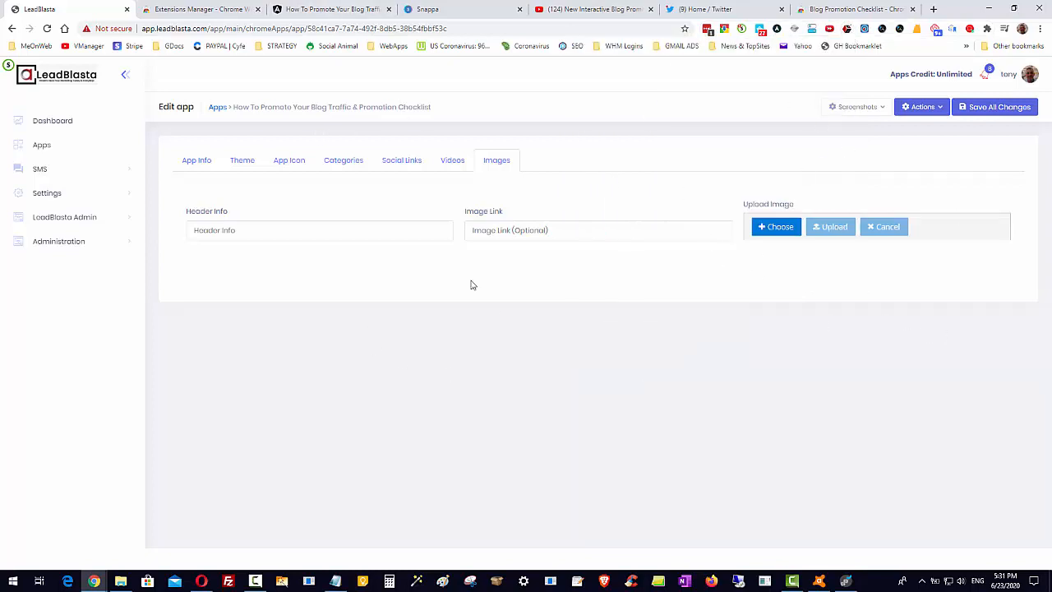
# Open the ad management page for this app and bring up the banner creator
pyautogui.click(932, 112)
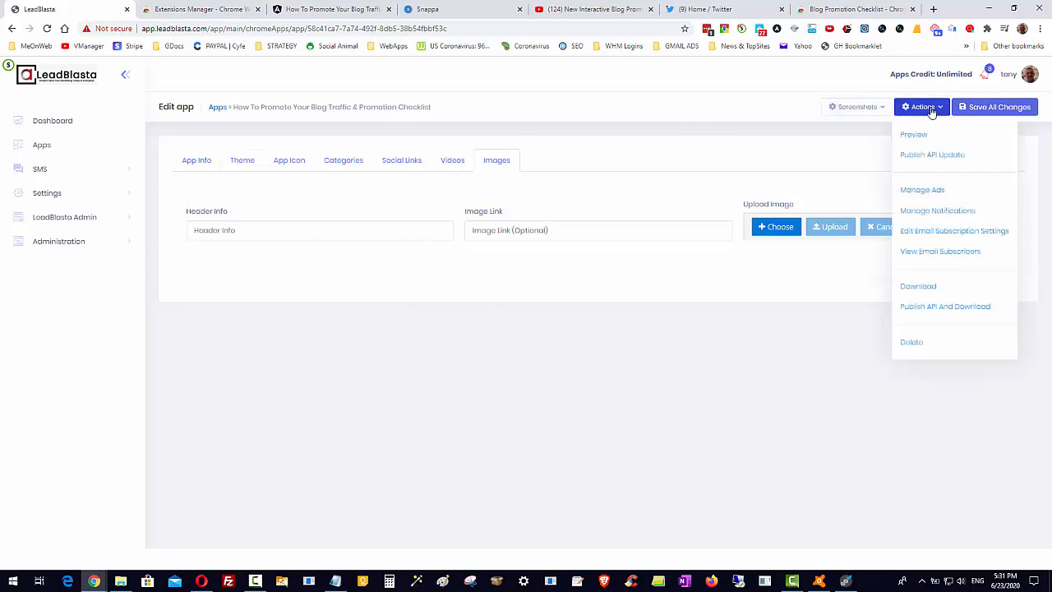
pyautogui.click(923, 190)
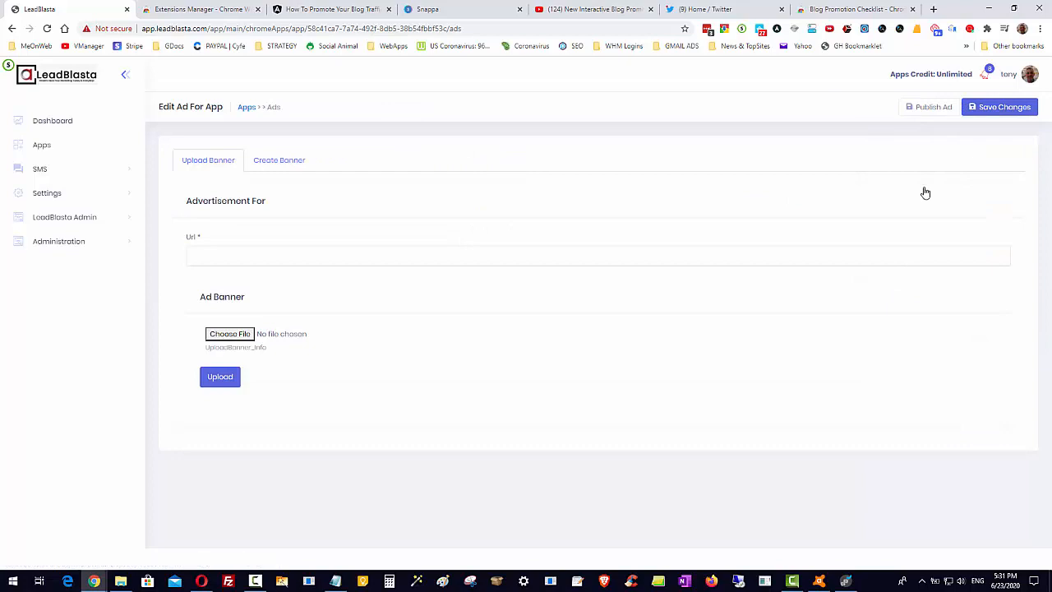
pyautogui.click(276, 162)
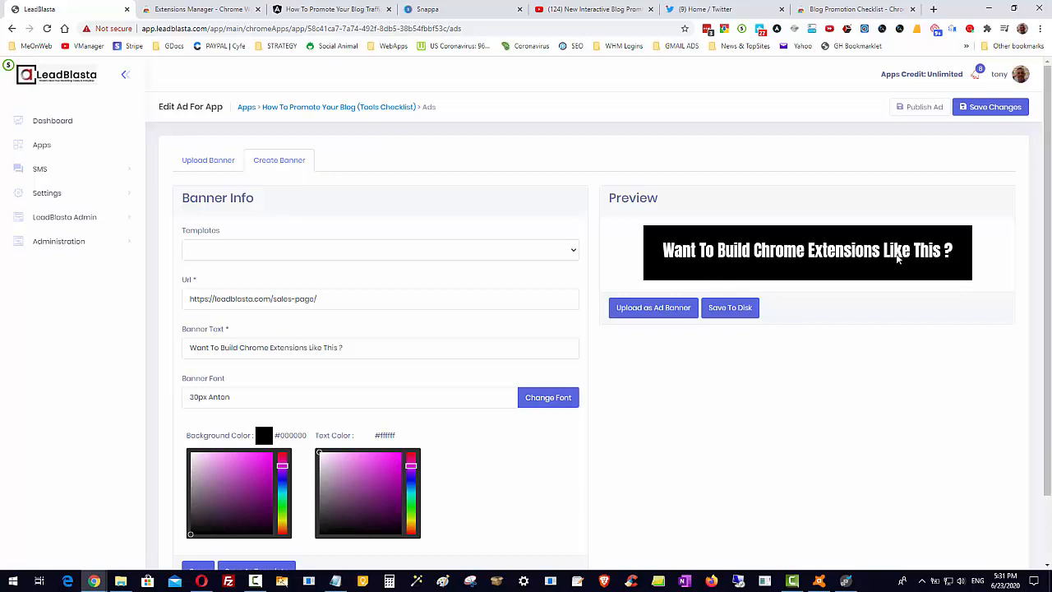
# Examine the banner's URL, text, font and colour settings, its preview and the available templates
pyautogui.scroll(-2, 393, 400)
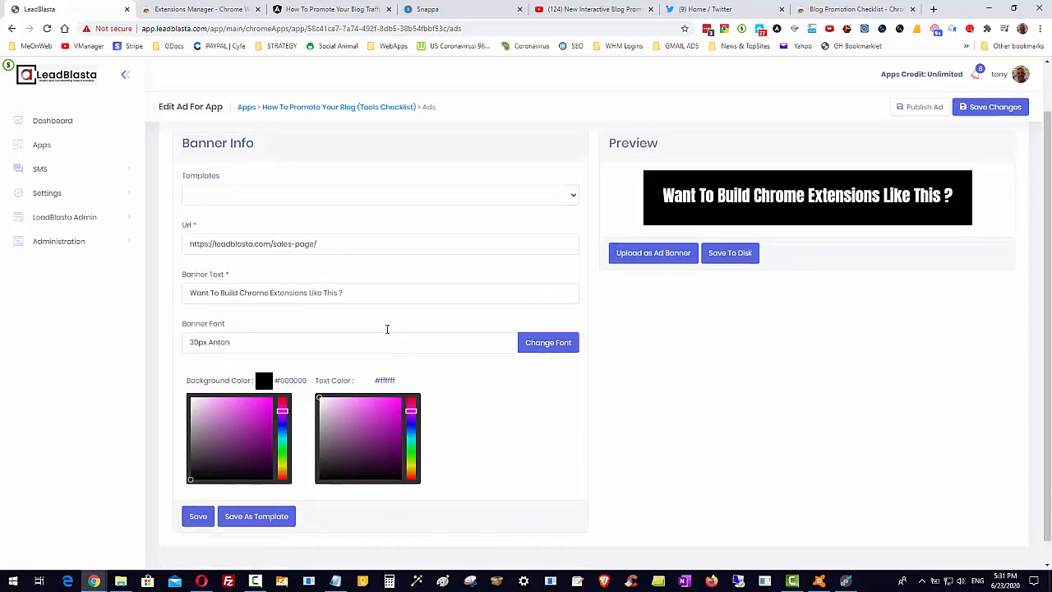
pyautogui.scroll(1, 345, 489)
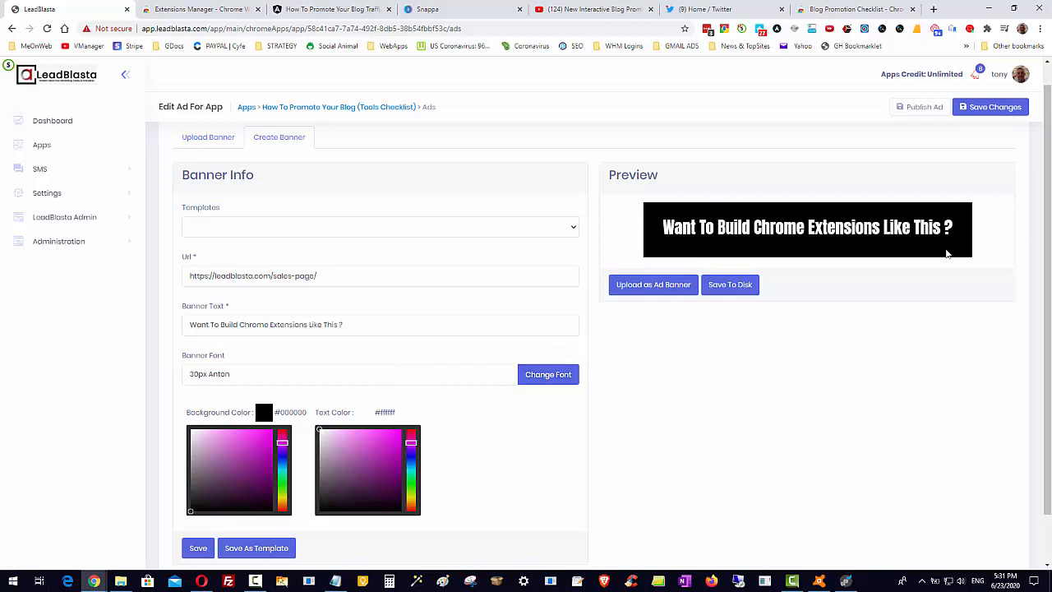
pyautogui.click(516, 233)
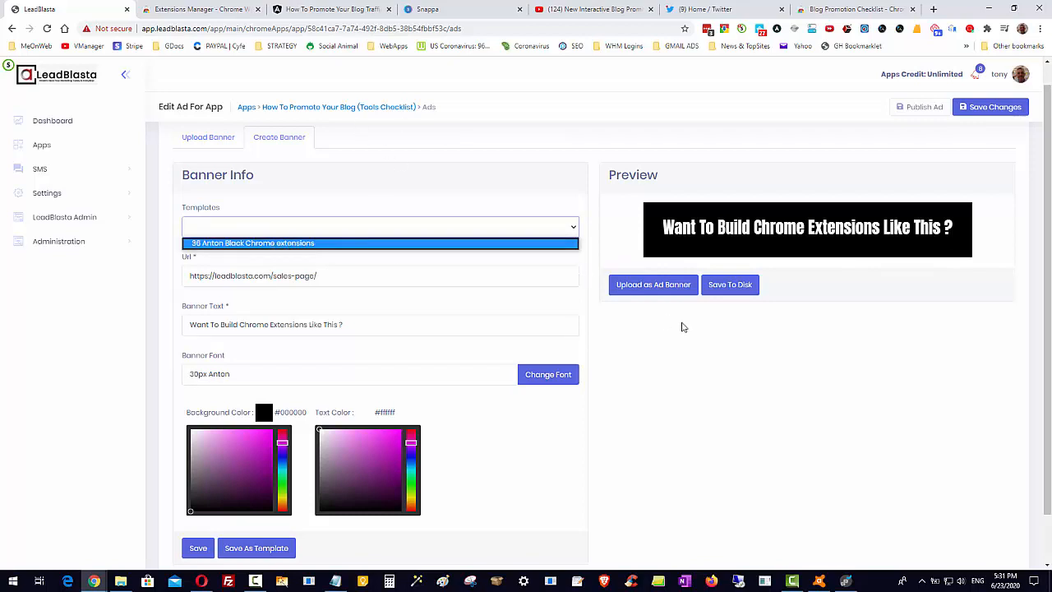
pyautogui.click(674, 359)
pyautogui.click(674, 359)
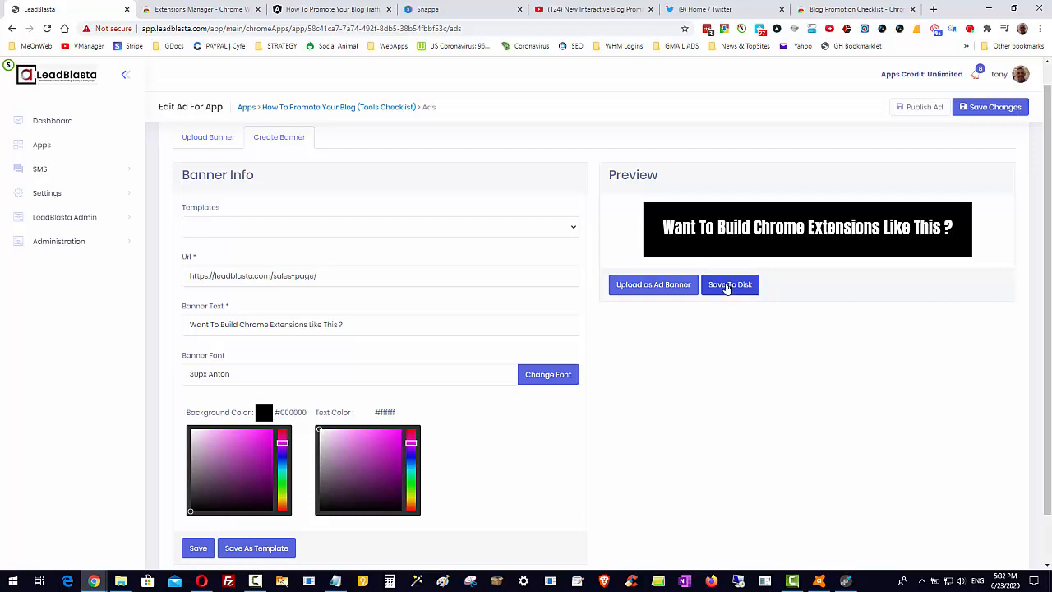
# Apply the "36 Anton Black Chrome extensions" template and upload the resulting banner as the app's ad banner
pyautogui.scroll(-1, 680, 319)
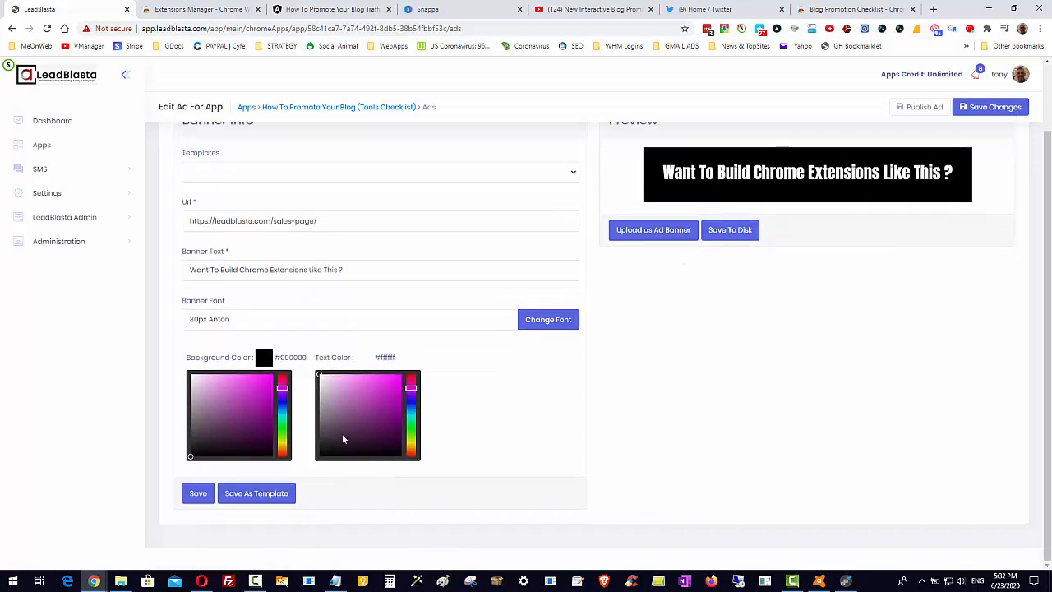
pyautogui.click(254, 167)
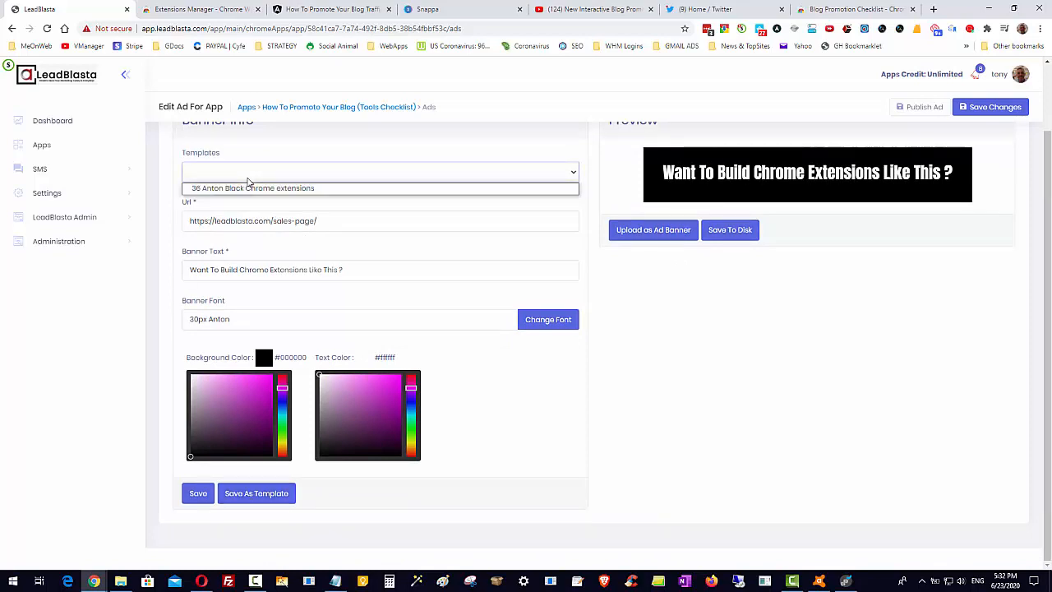
pyautogui.click(249, 188)
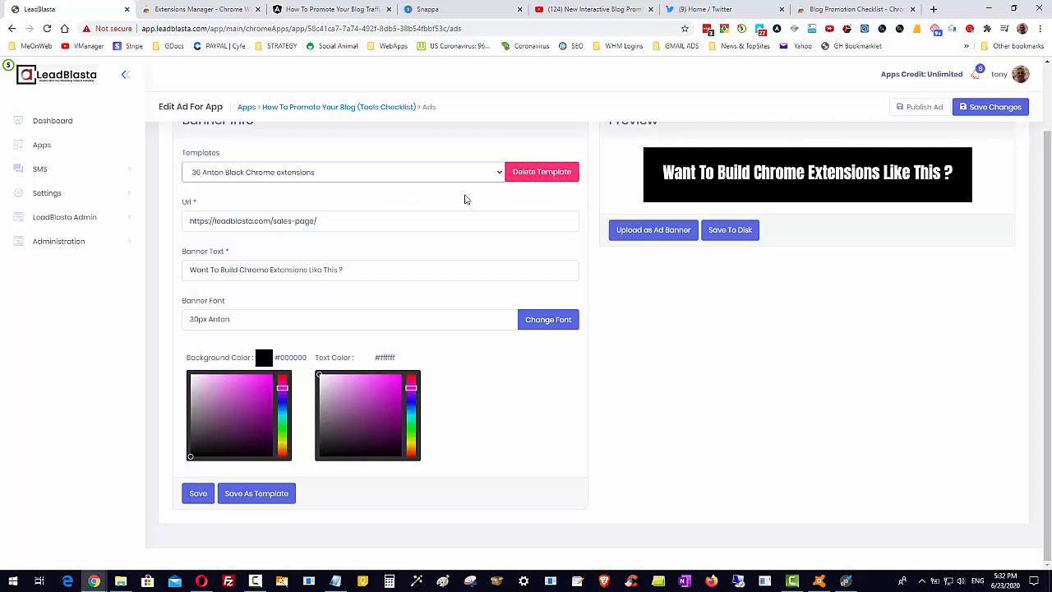
pyautogui.click(654, 234)
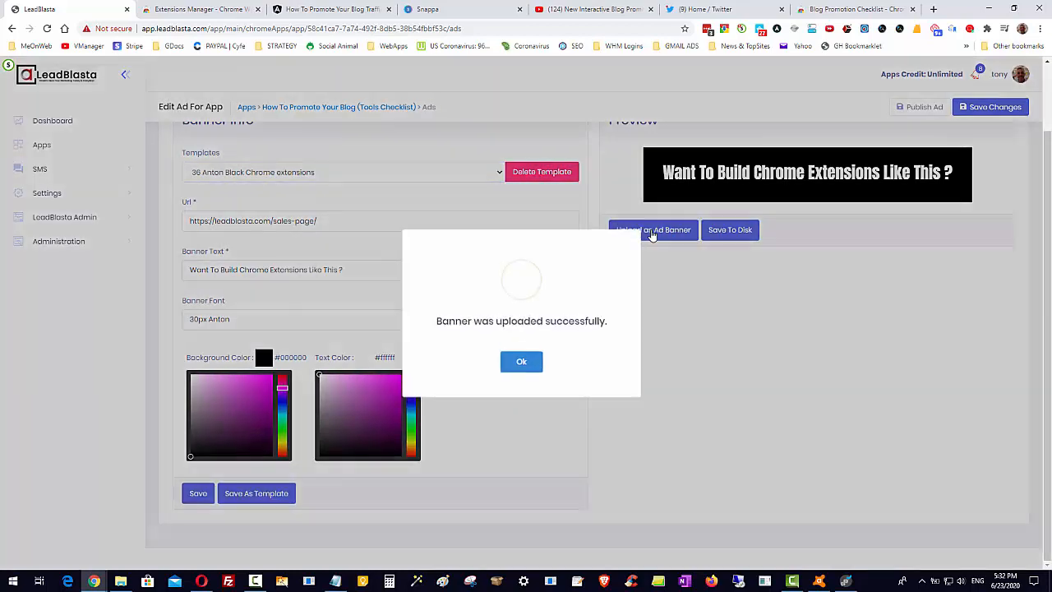
pyautogui.click(518, 363)
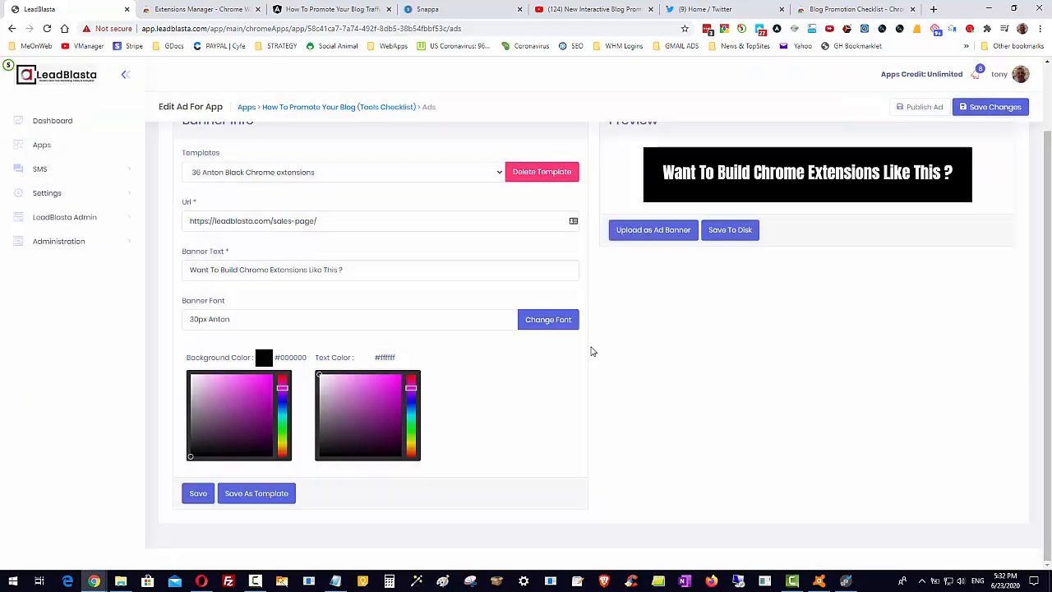
# Check the uploaded ad banner and its URL, then publish the ad and save the changes
pyautogui.scroll(1, 588, 346)
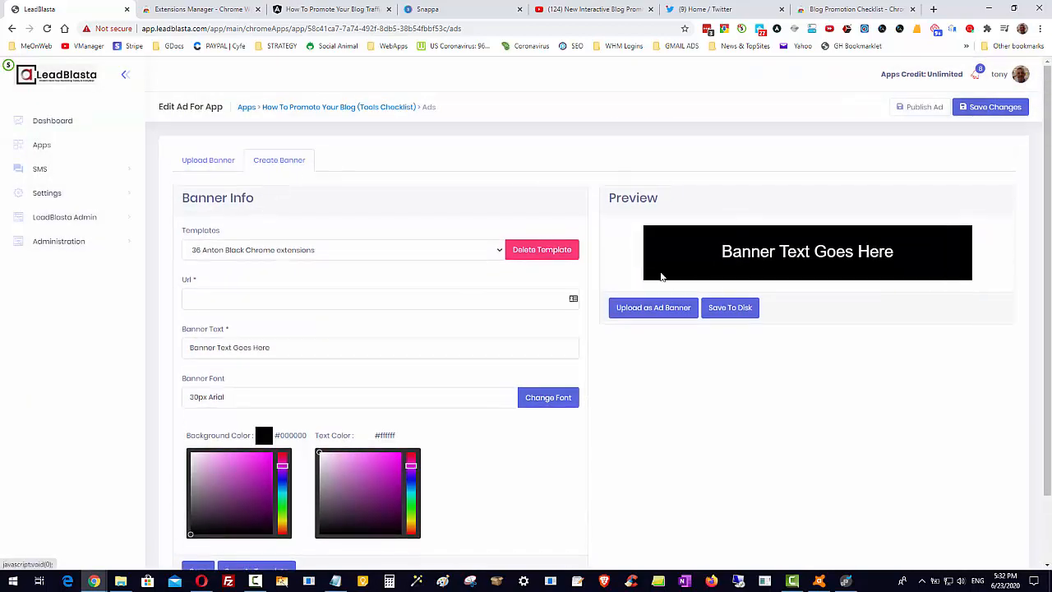
pyautogui.click(204, 171)
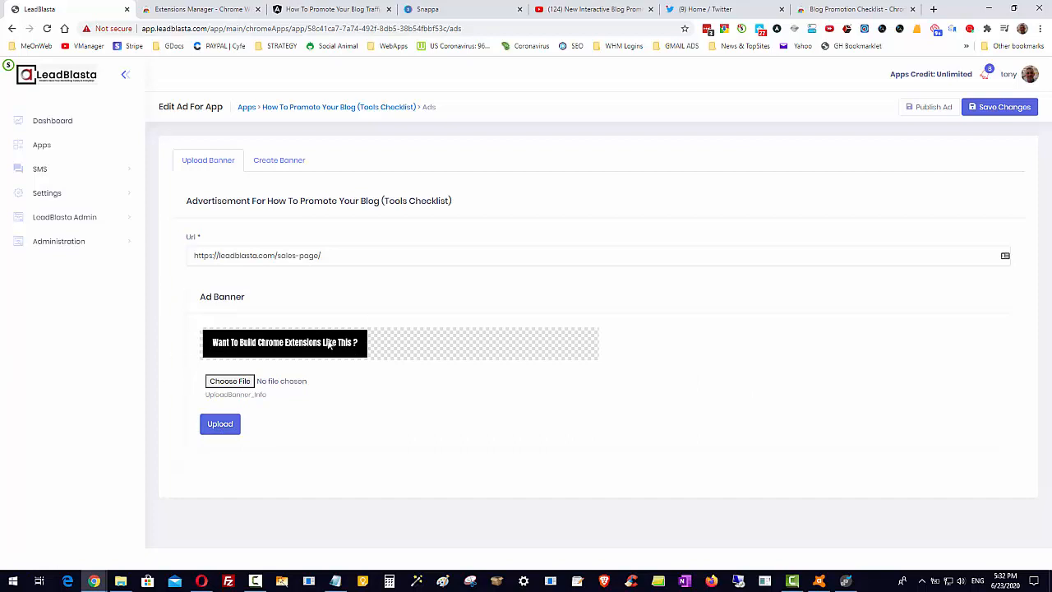
pyautogui.click(926, 107)
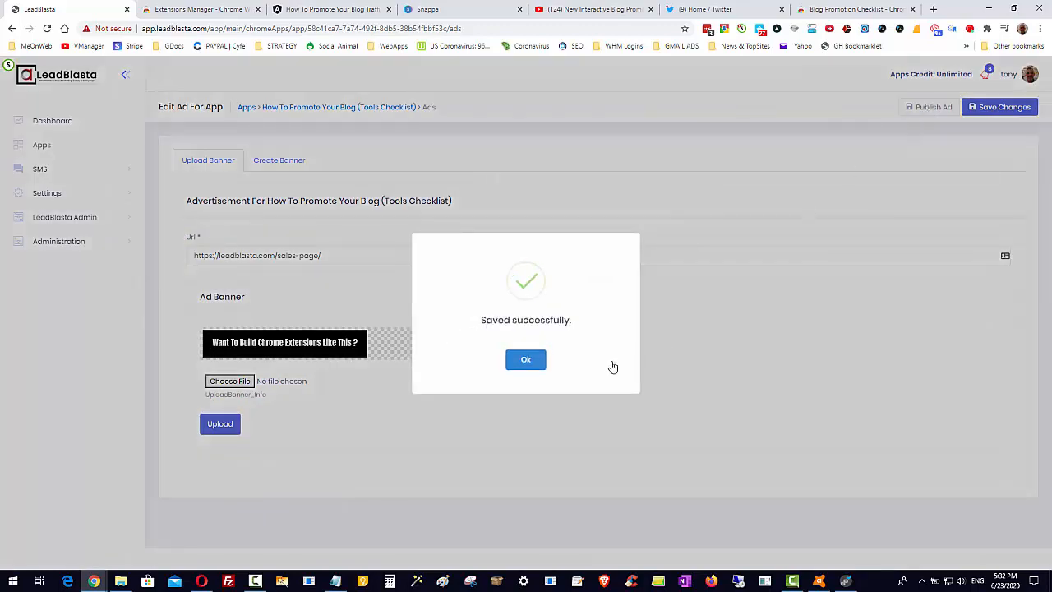
pyautogui.click(521, 362)
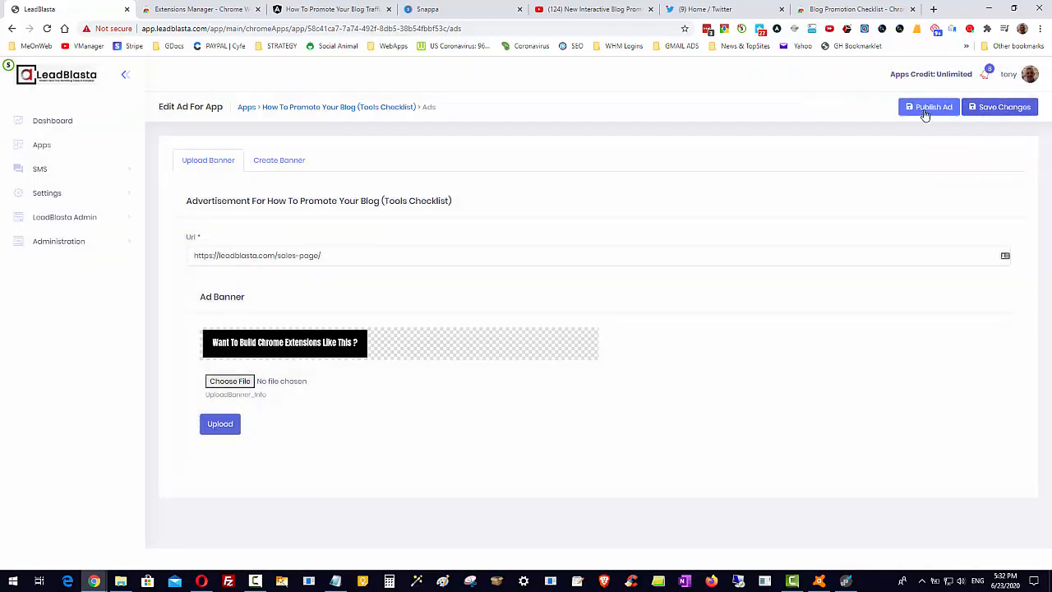
pyautogui.click(991, 110)
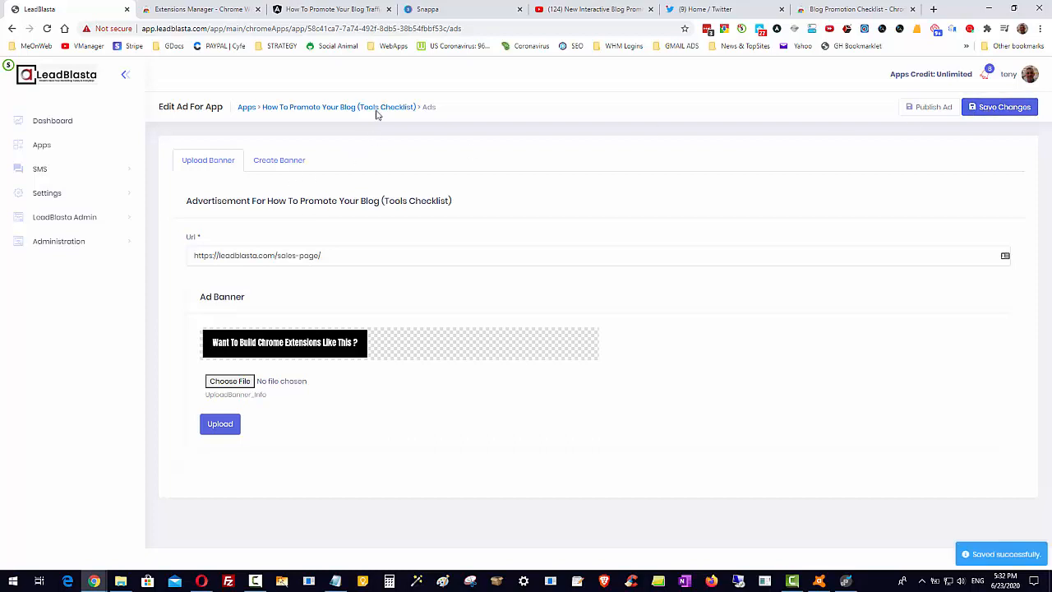
# Search the apps list for "promotion" and open the How To Promote Your Blog (Tools Checklist) app for editing
pyautogui.click(246, 110)
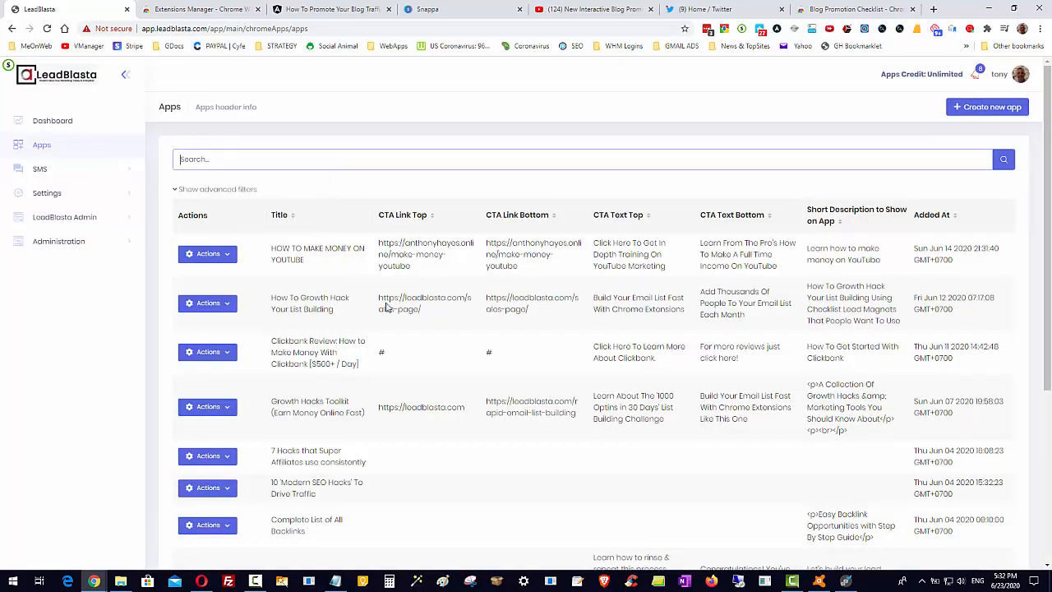
pyautogui.write('promotion')
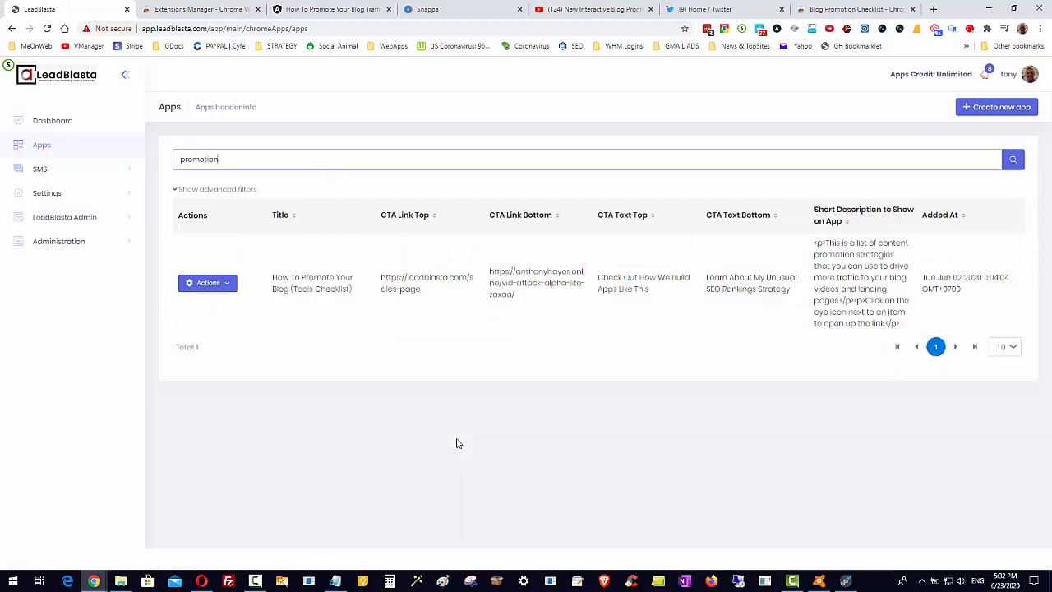
pyautogui.click(230, 291)
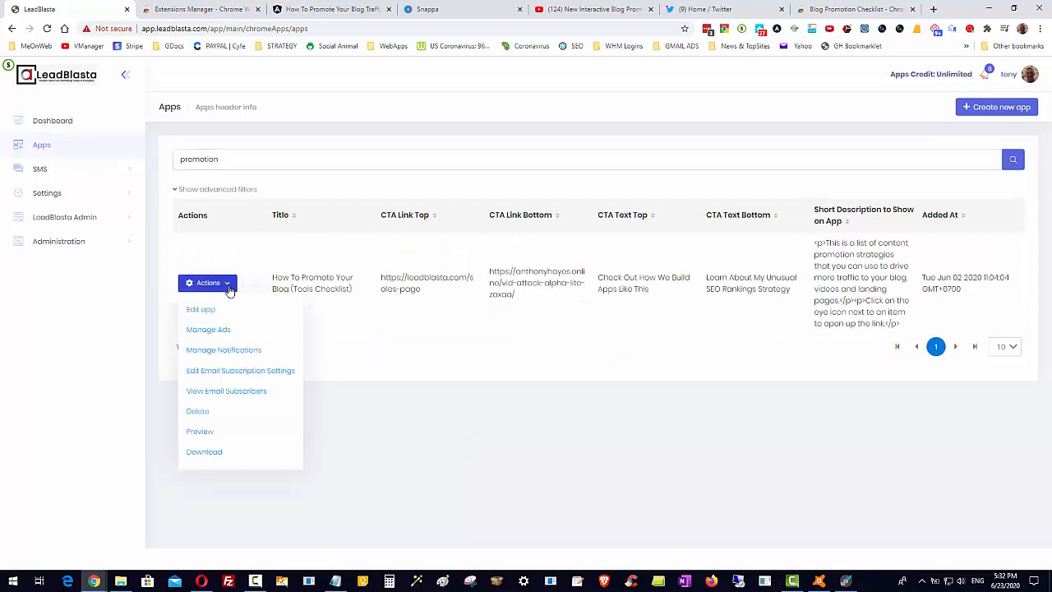
pyautogui.click(215, 310)
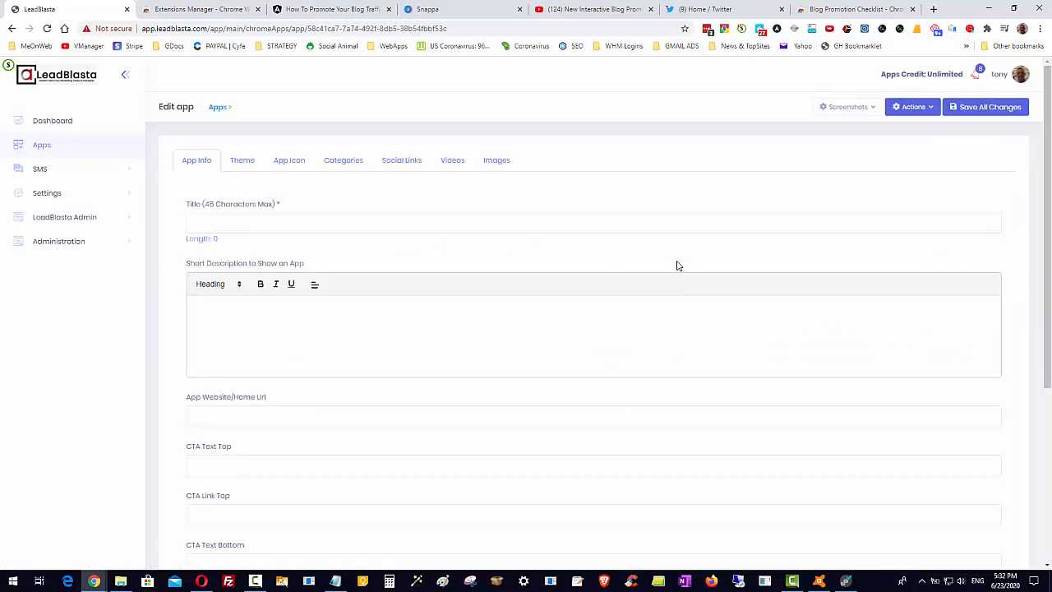
# Review the app's current icon, its available actions and its list of categories
pyautogui.click(281, 161)
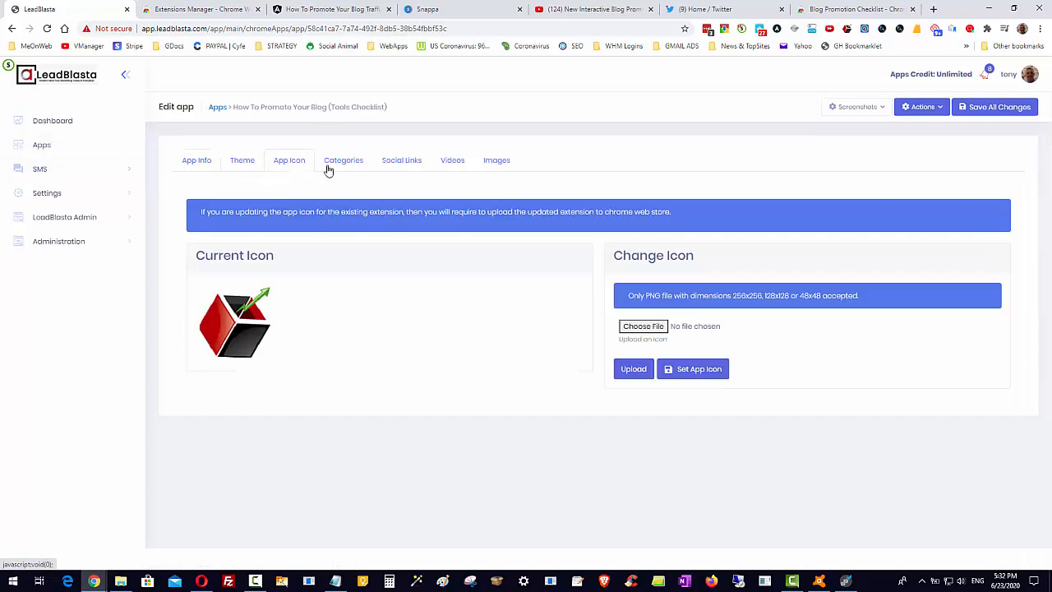
pyautogui.click(943, 108)
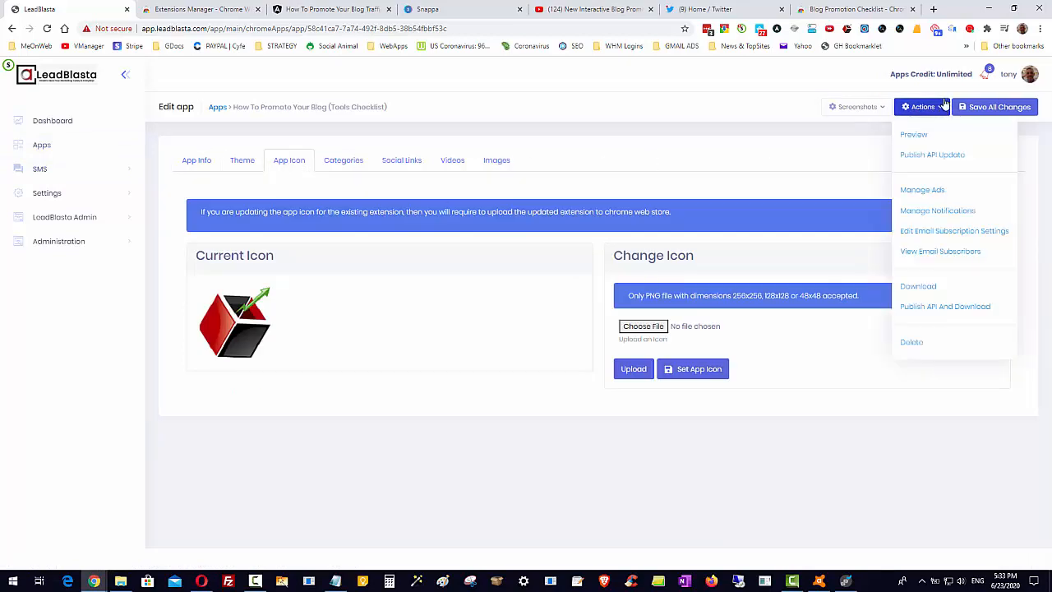
pyautogui.click(347, 161)
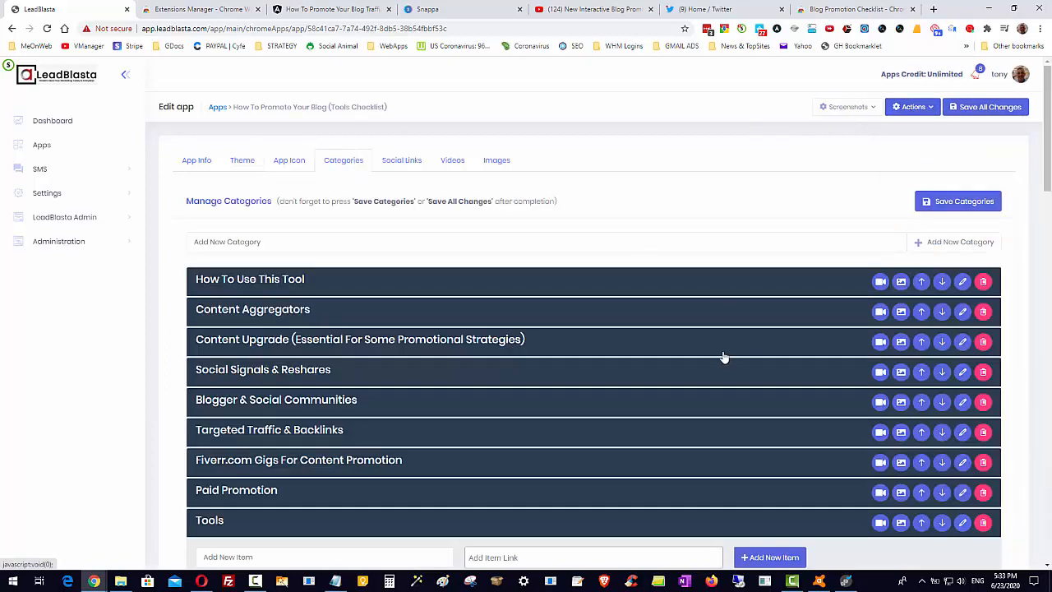
# Draft an app notification titled "Thank You For Installing Our Checklist" with text thanking users and wishing them the best in getting valuable info
pyautogui.click(924, 110)
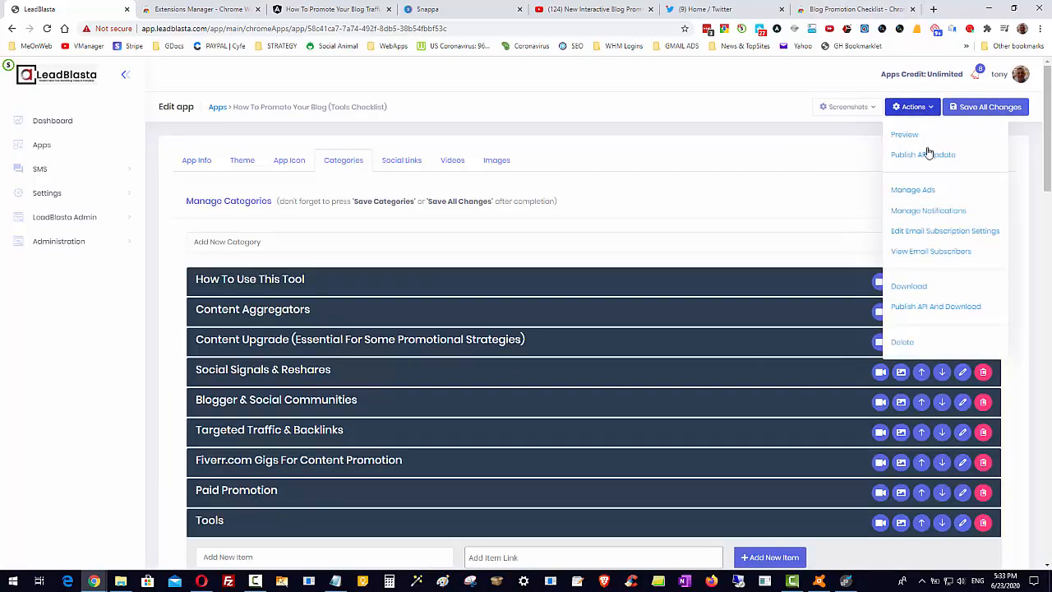
pyautogui.click(915, 213)
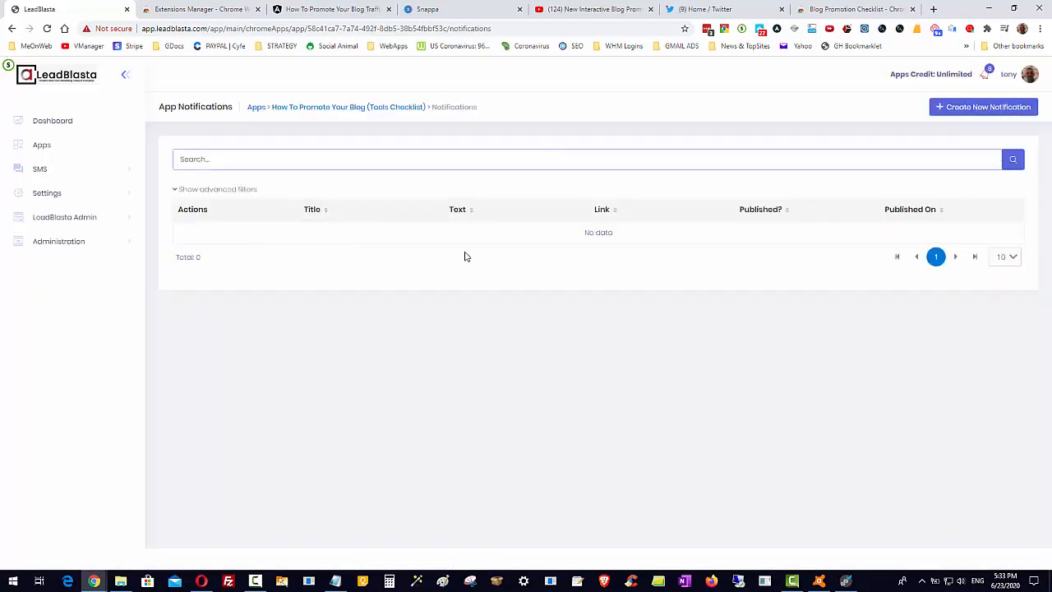
pyautogui.click(978, 108)
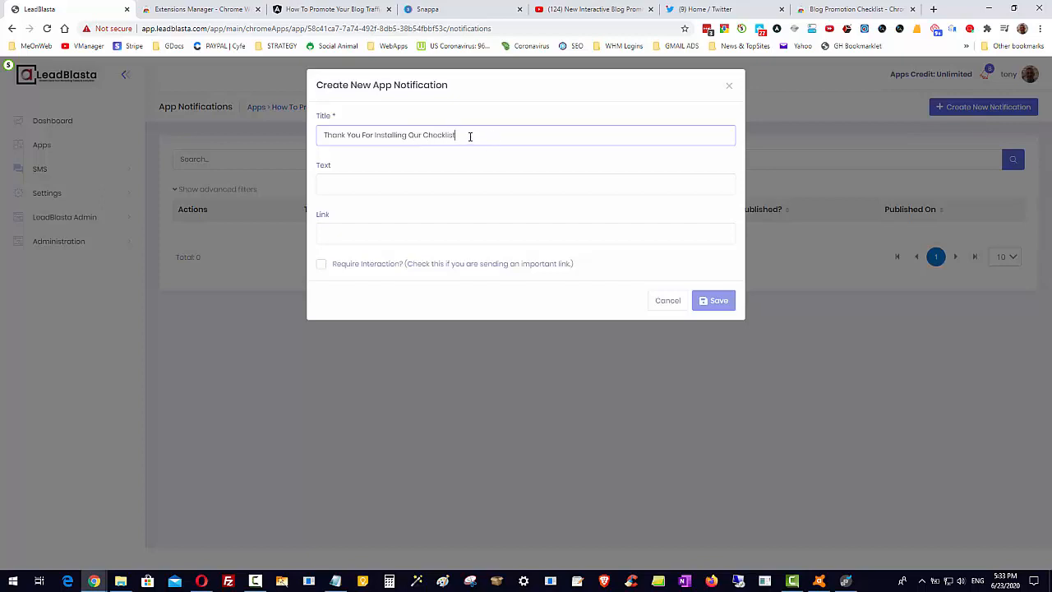
pyautogui.click(358, 178)
pyautogui.write('Hi')
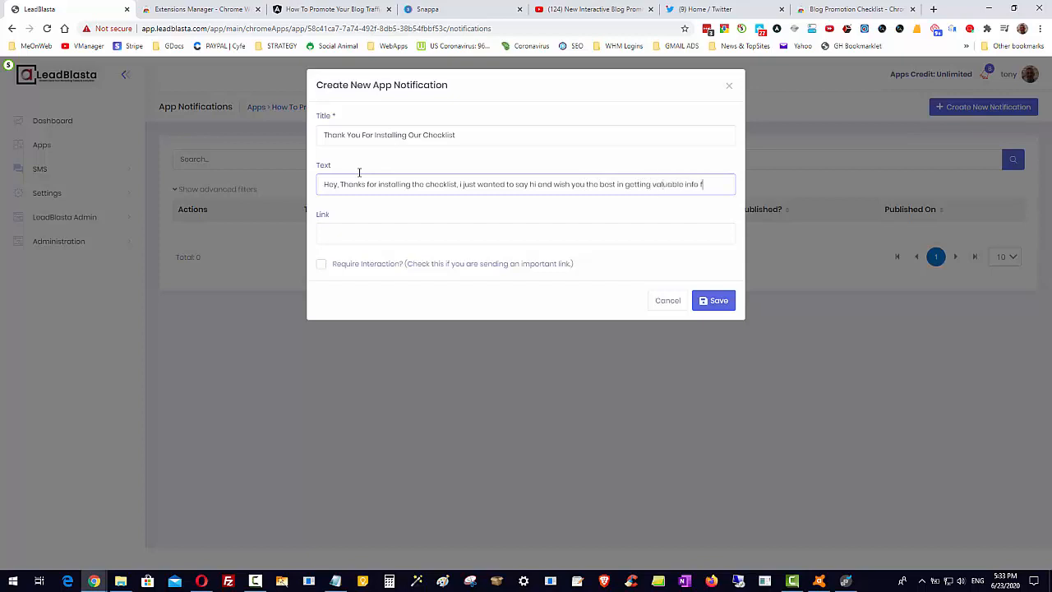
pyautogui.write('is tool.')
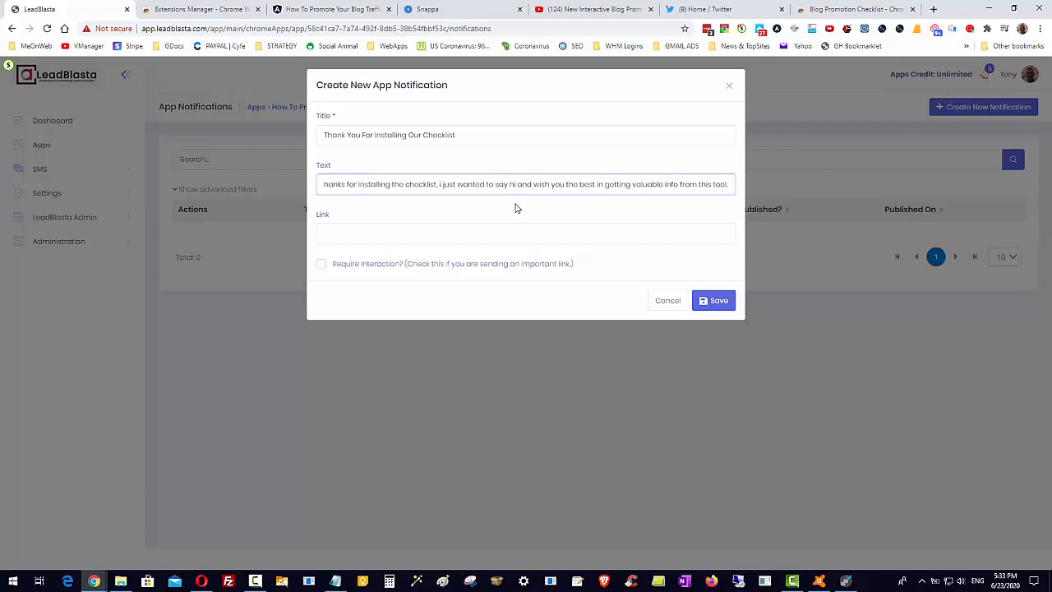
# Require interaction for the notification, adjust the number of seconds until it closes automatically, and save it
pyautogui.click(322, 265)
pyautogui.click(462, 280)
pyautogui.write('5')
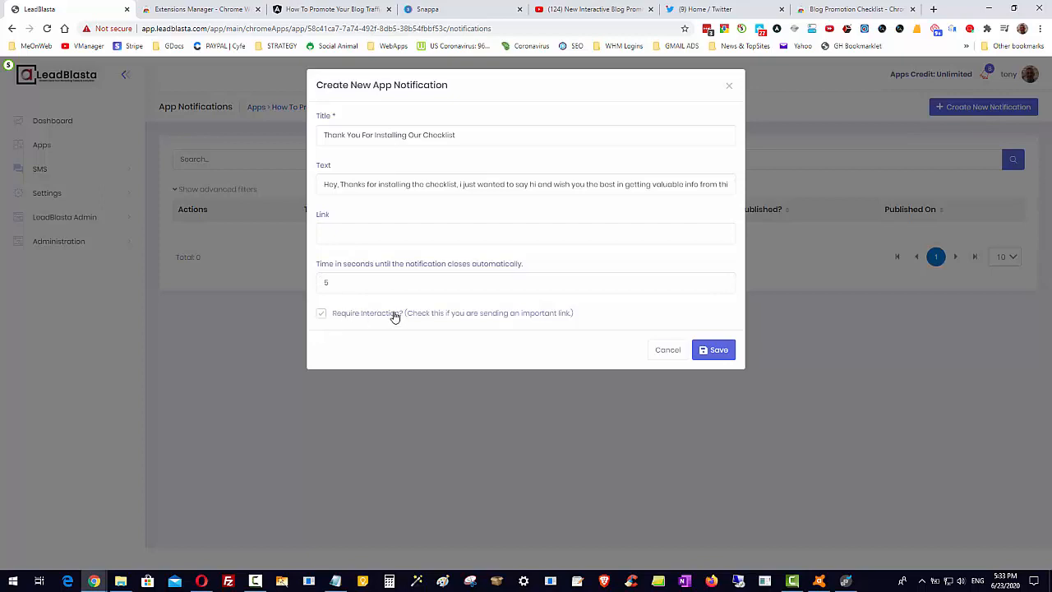
pyautogui.click(322, 312)
pyautogui.click(724, 281)
pyautogui.click(724, 281)
pyautogui.click(724, 281)
pyautogui.click(724, 281)
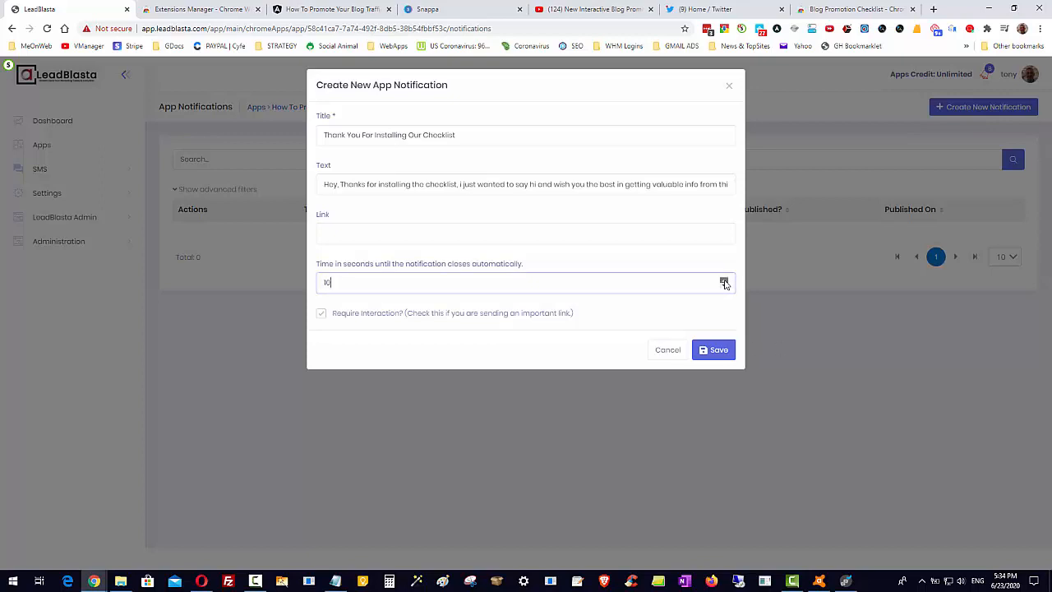
pyautogui.click(723, 281)
pyautogui.click(724, 286)
pyautogui.click(725, 286)
pyautogui.click(724, 286)
pyautogui.click(718, 351)
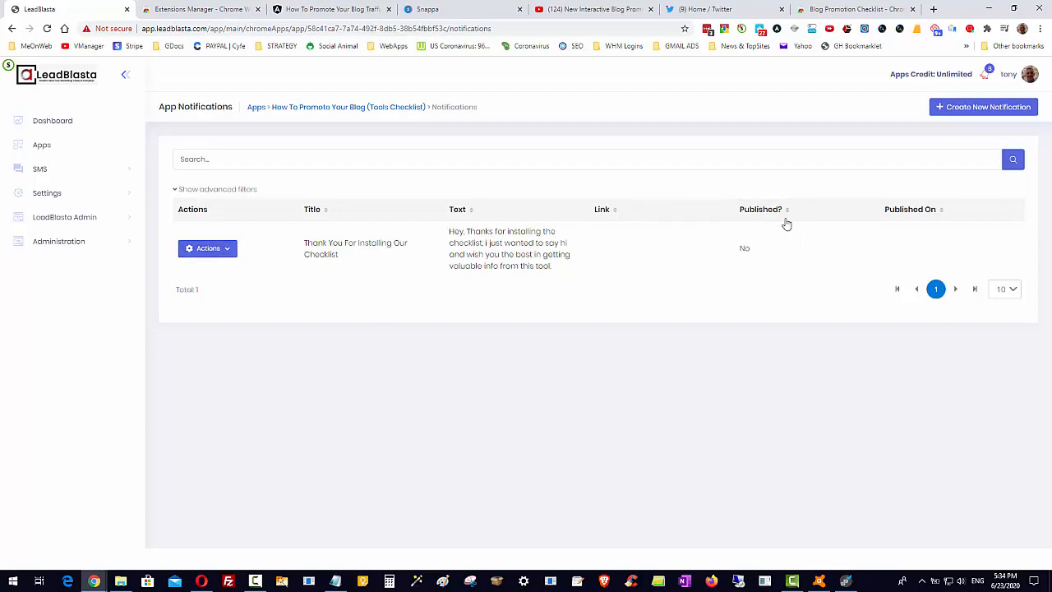
# Publish the "Thank You For Installing Our Checklist" notification and confirm the publication
pyautogui.click(231, 248)
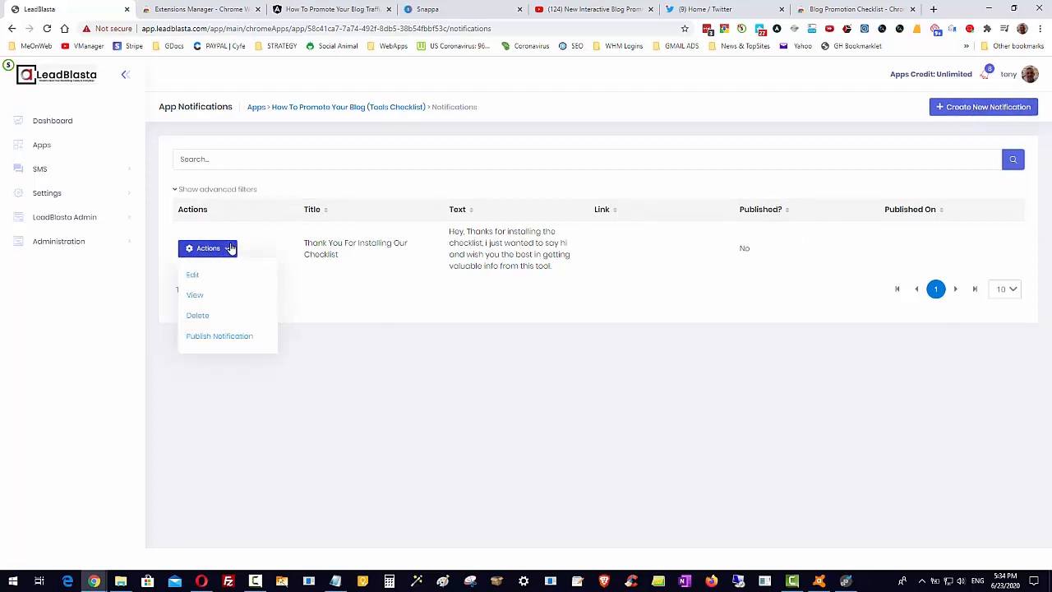
pyautogui.click(211, 337)
pyautogui.click(496, 359)
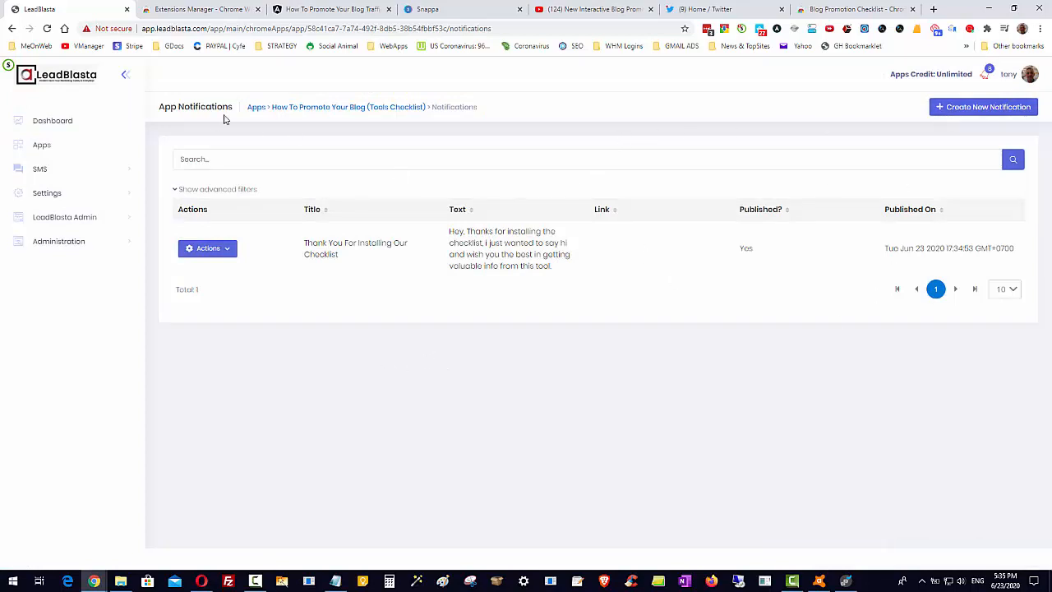
# In the app's email subscription settings, choose the SendFox account and check which mailing lists it offers
pyautogui.click(328, 110)
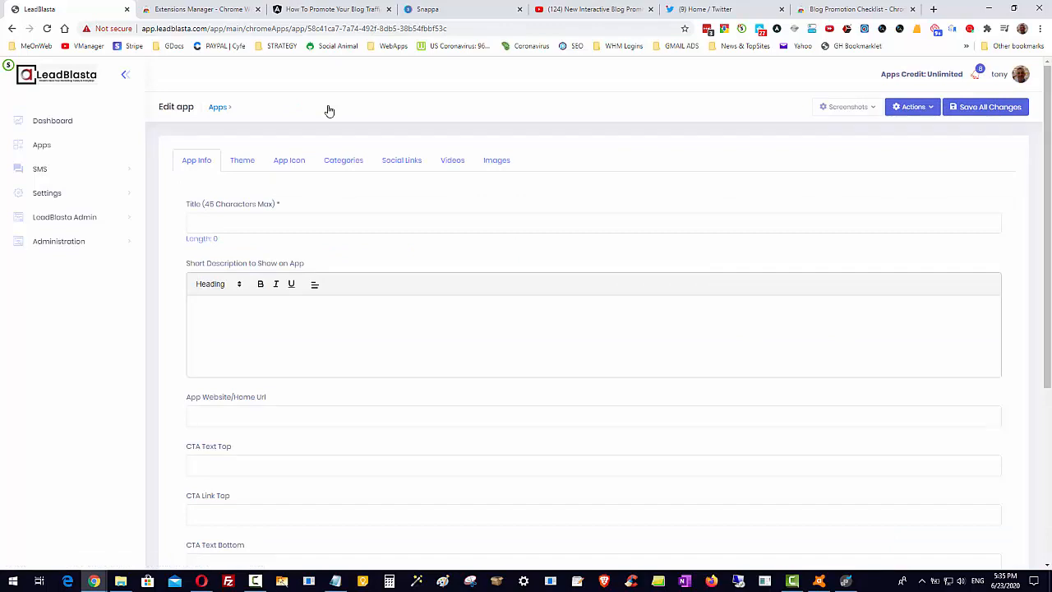
pyautogui.click(919, 107)
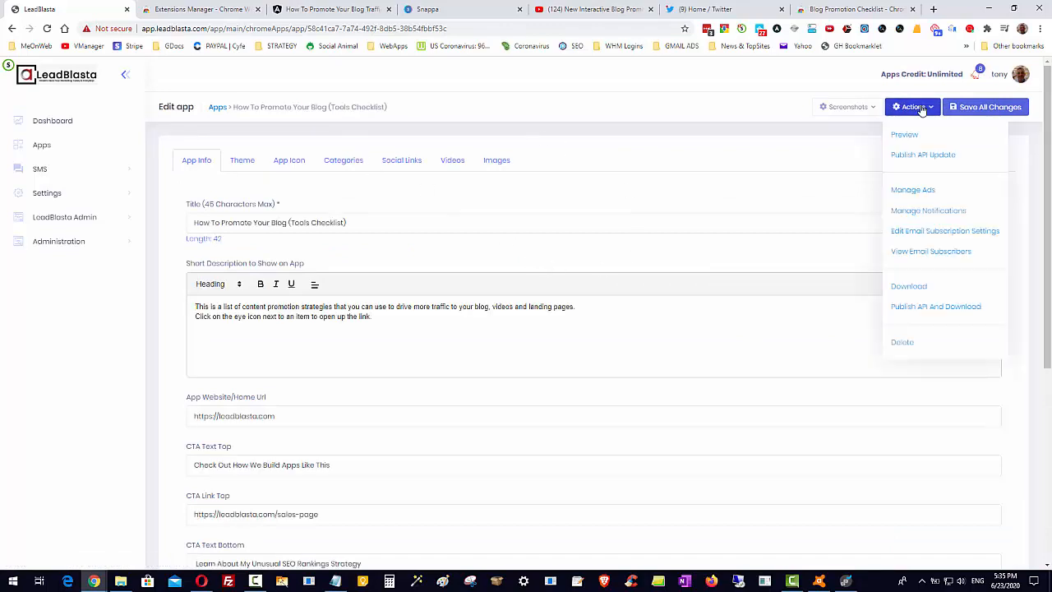
pyautogui.click(927, 236)
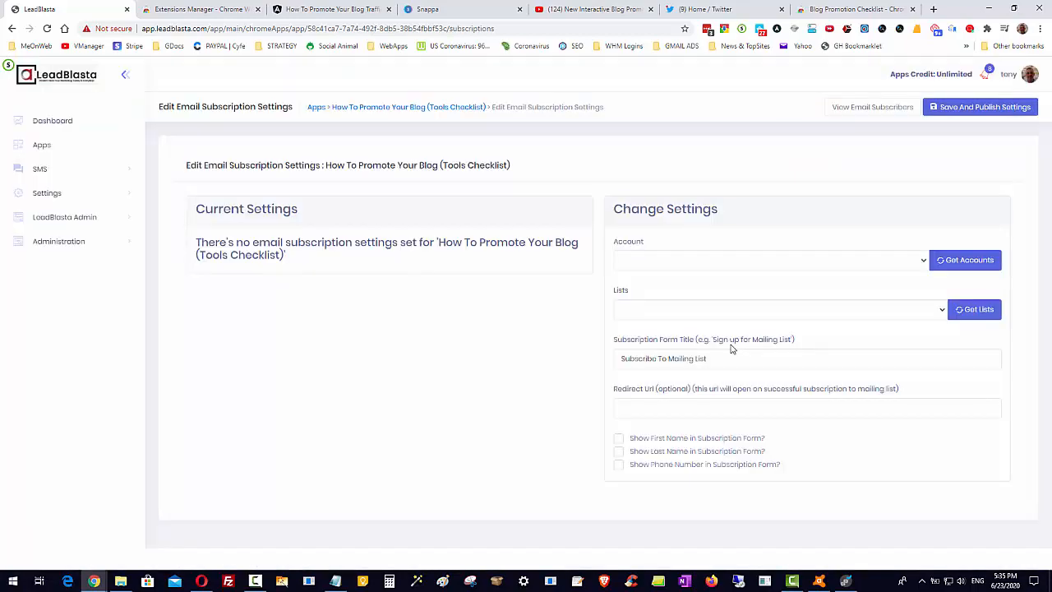
pyautogui.click(922, 261)
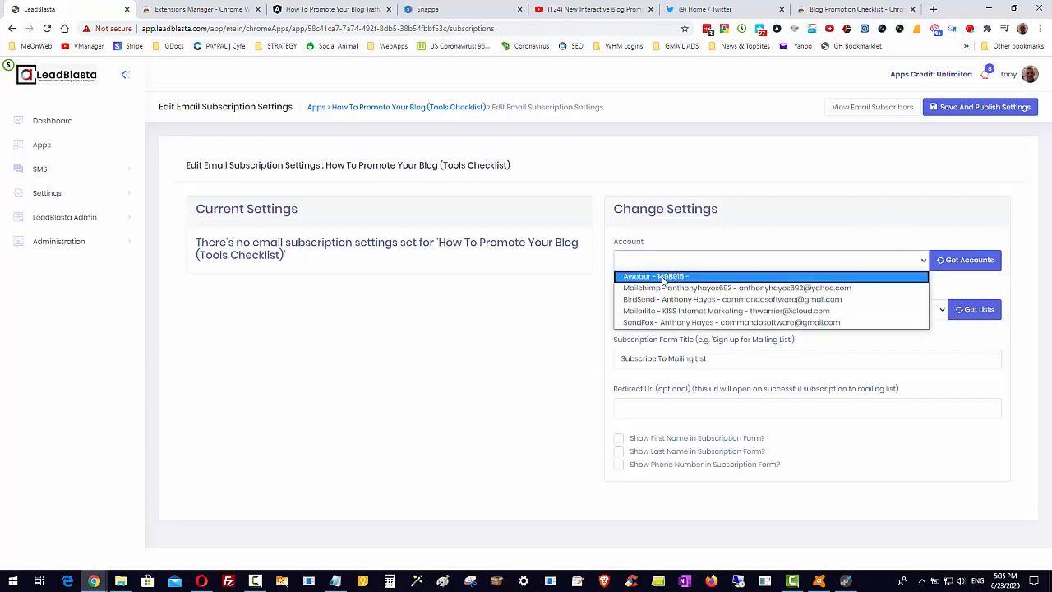
pyautogui.click(652, 323)
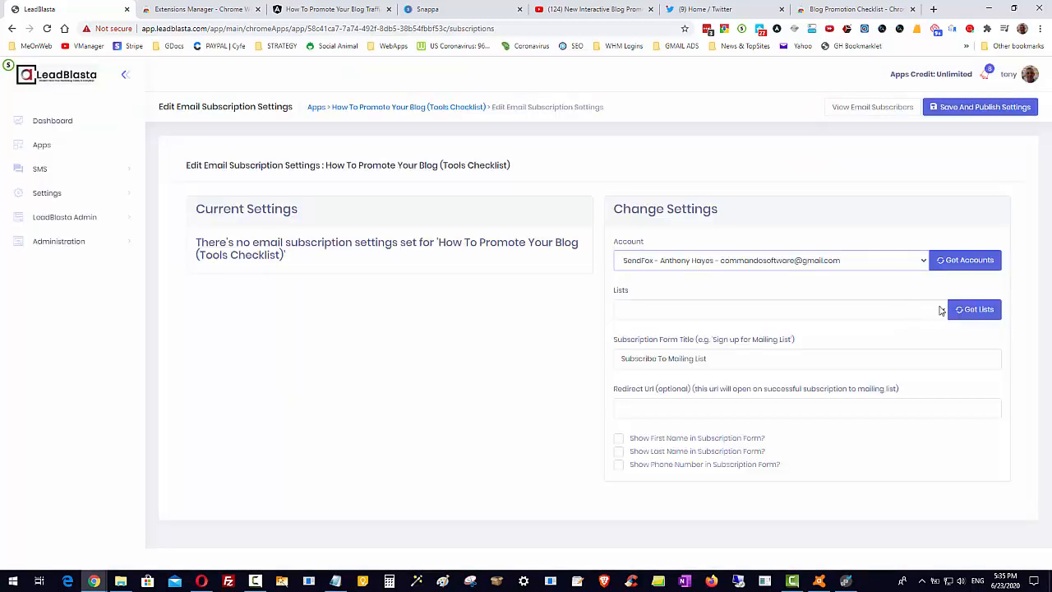
pyautogui.click(920, 314)
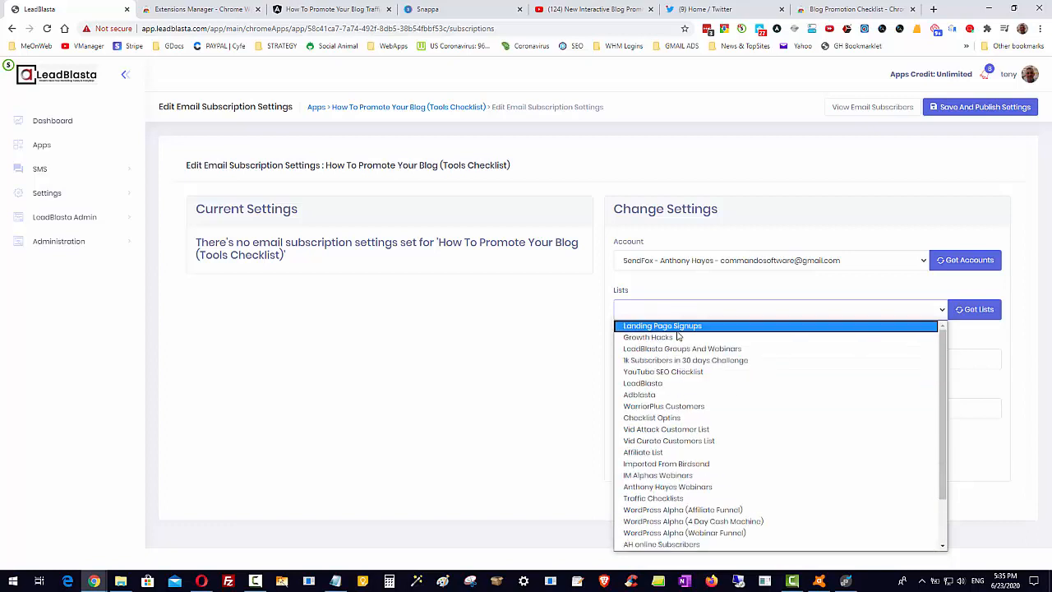
pyautogui.click(800, 212)
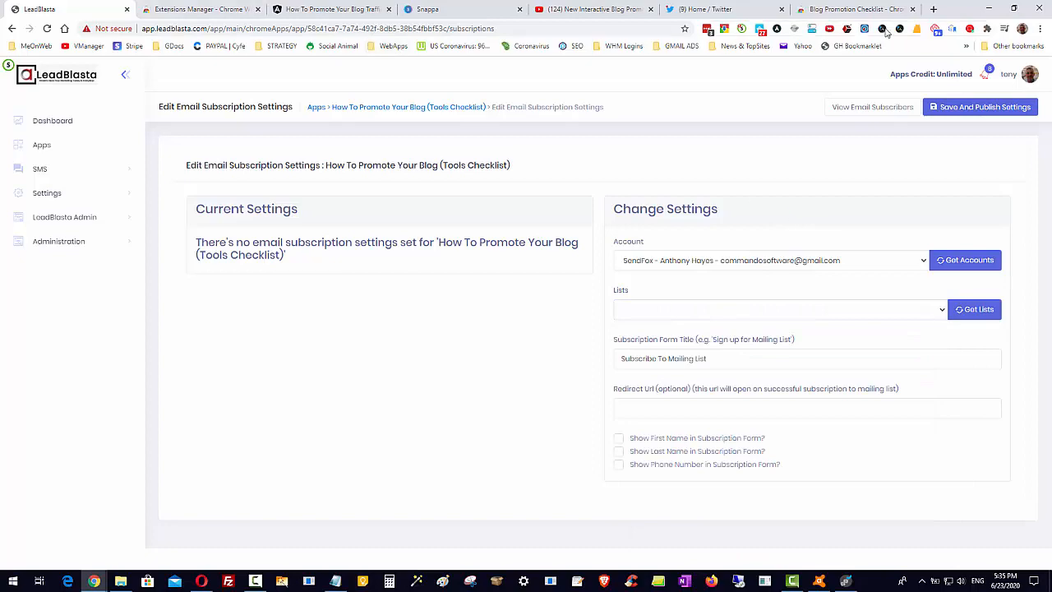
# Open sendfox.com in a new browser tab and go to the account's lists
pyautogui.click(934, 9)
pyautogui.click(559, 33)
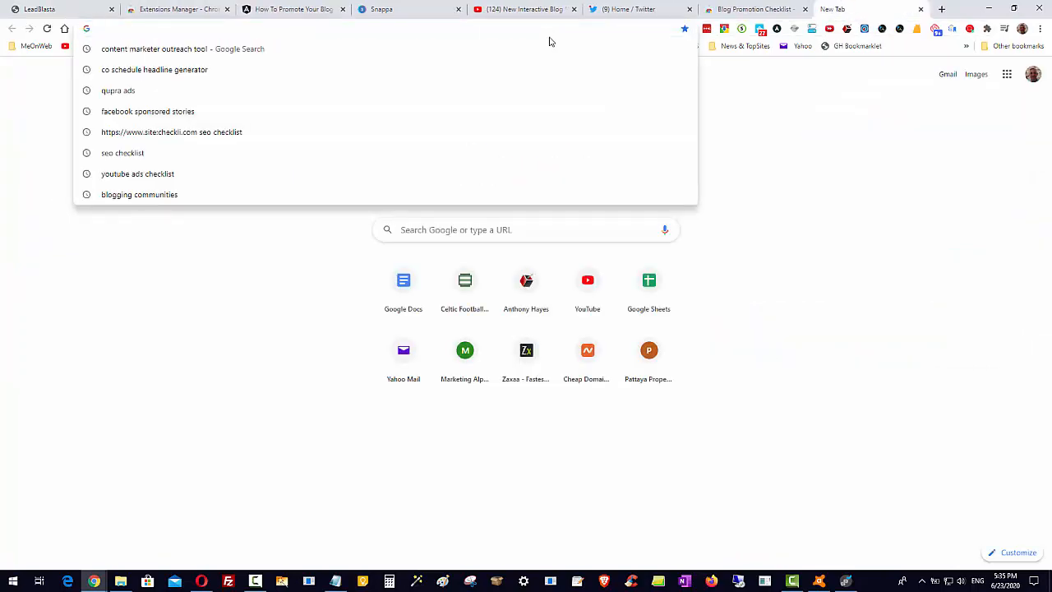
pyautogui.write('sendfox.com')
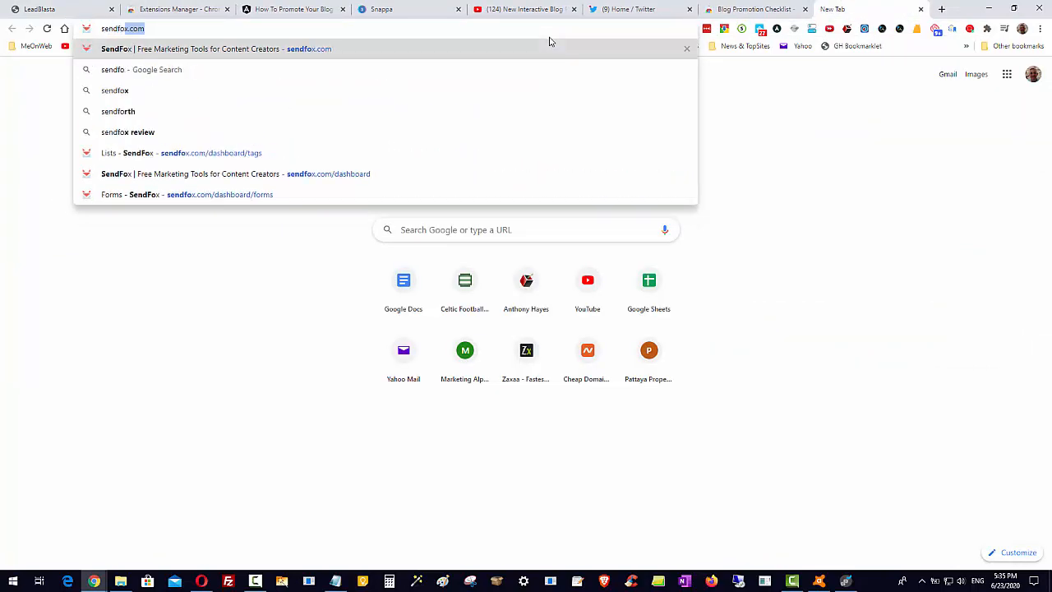
pyautogui.press('Return')
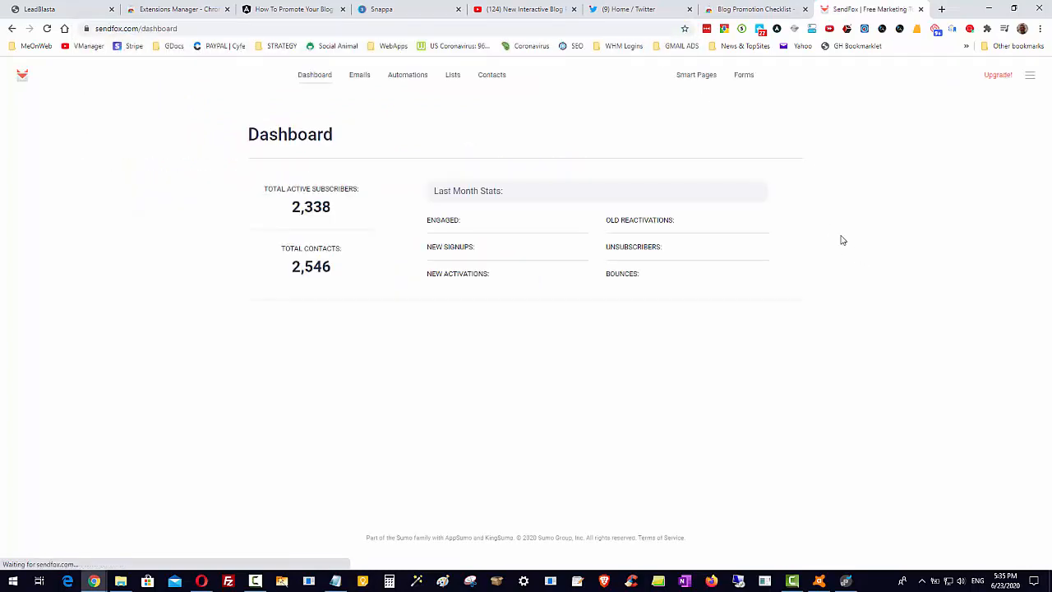
pyautogui.click(449, 75)
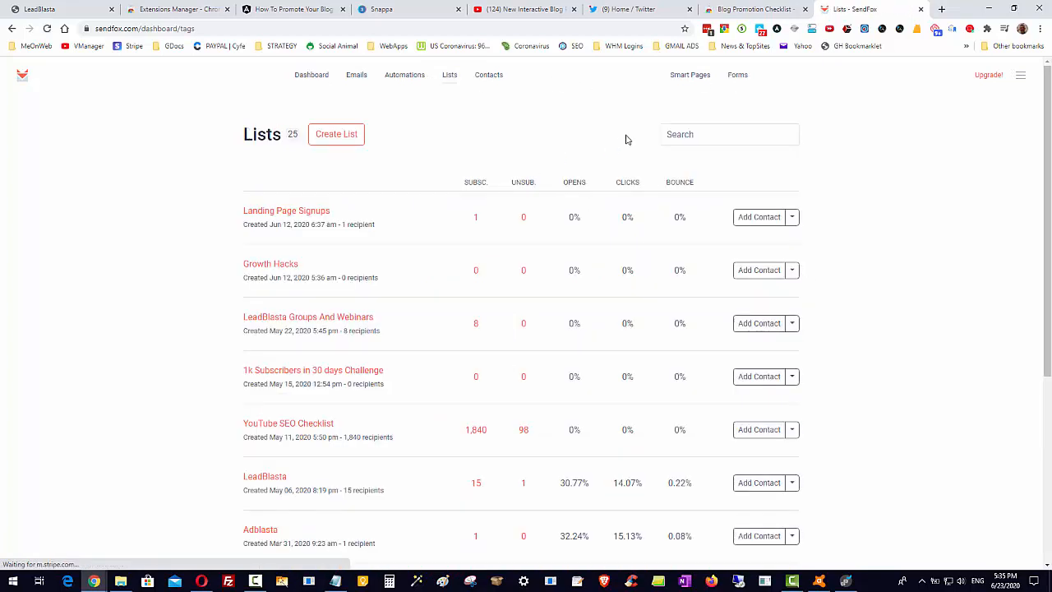
# Create a new SendFox list named "Blog Promotion Checklist"
pyautogui.click(337, 134)
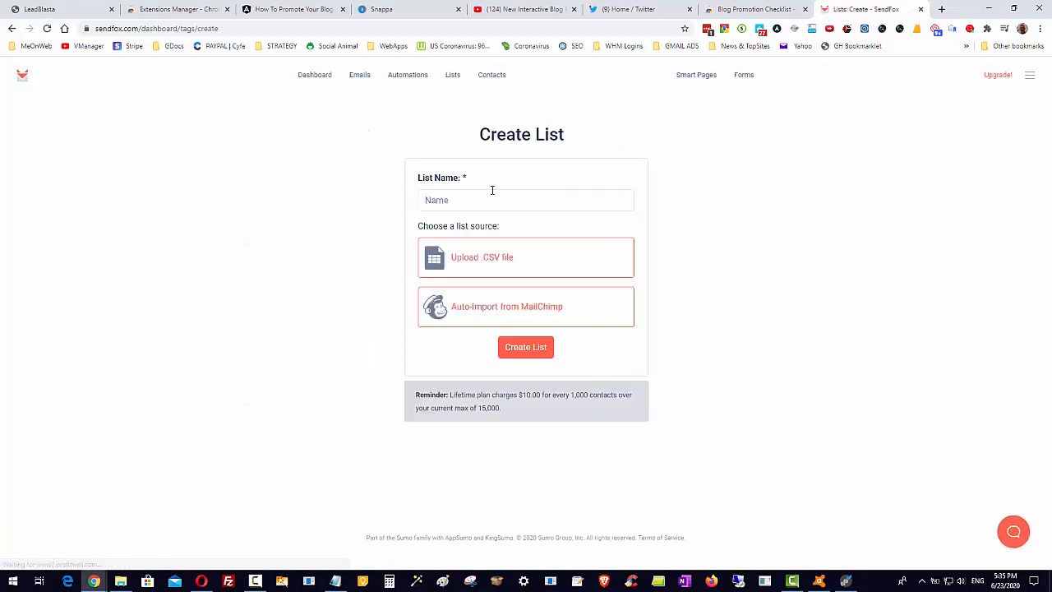
pyautogui.click(462, 198)
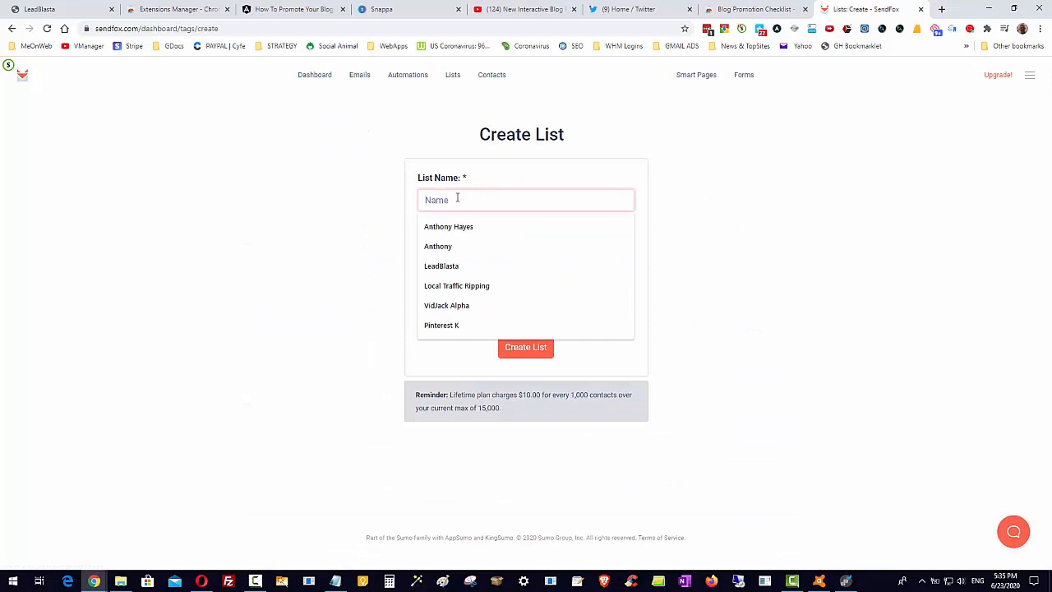
pyautogui.write('Blog Promo')
pyautogui.write('tio')
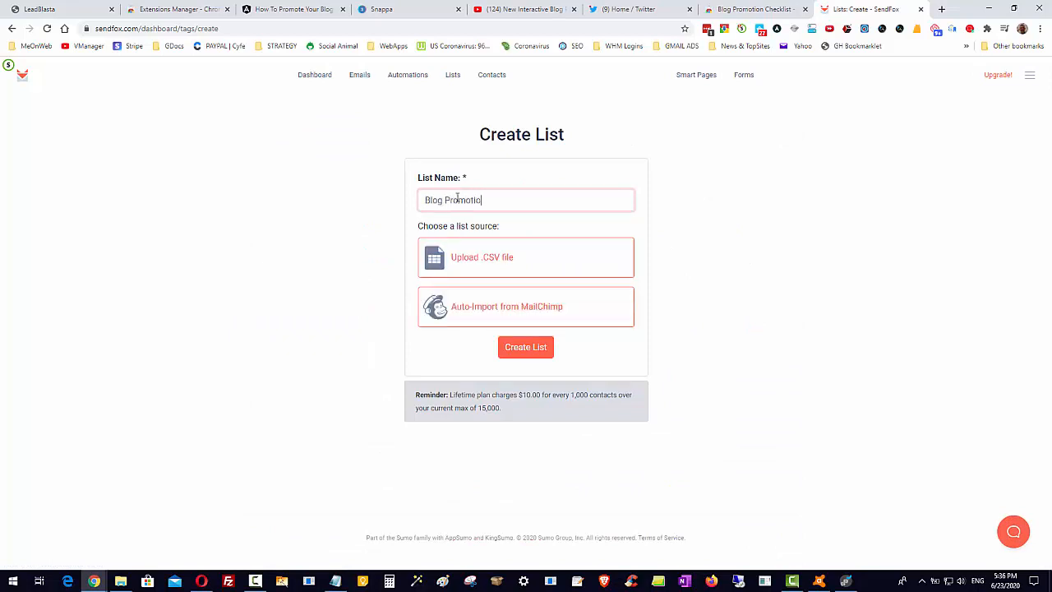
pyautogui.write('n Checklist')
pyautogui.click(531, 348)
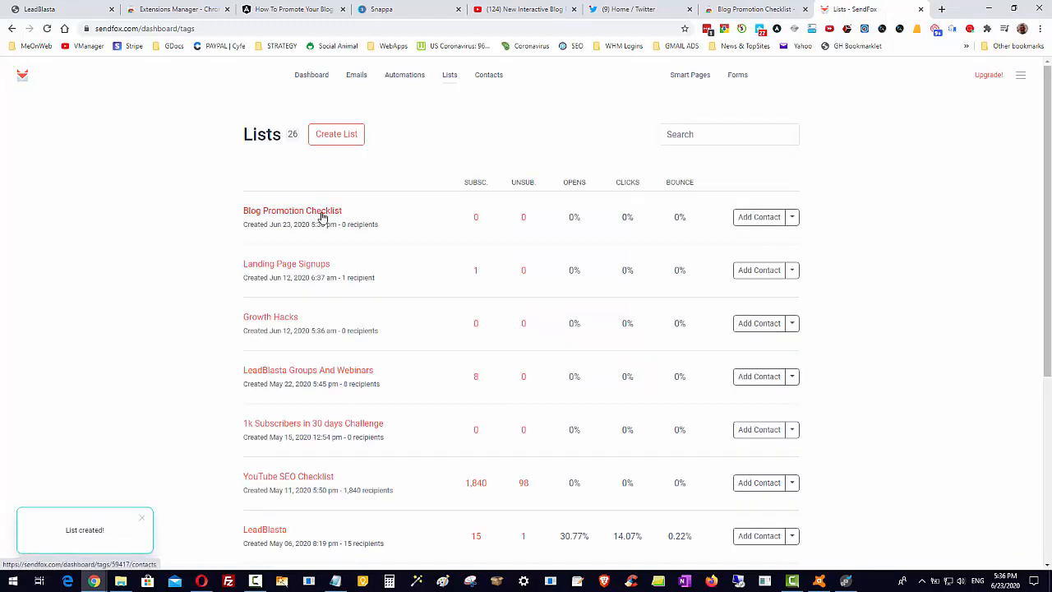
# Start a new SendFox form named "Blog Promotion Checklist" and assign its subscribers to the "Blog Promotion Checklist" list
pyautogui.click(738, 76)
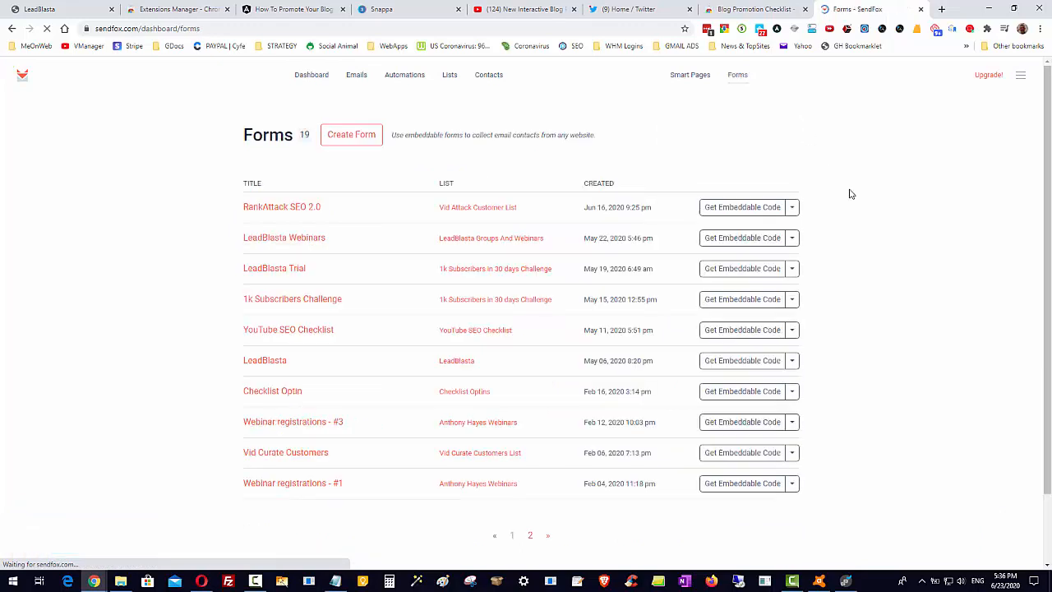
pyautogui.click(351, 135)
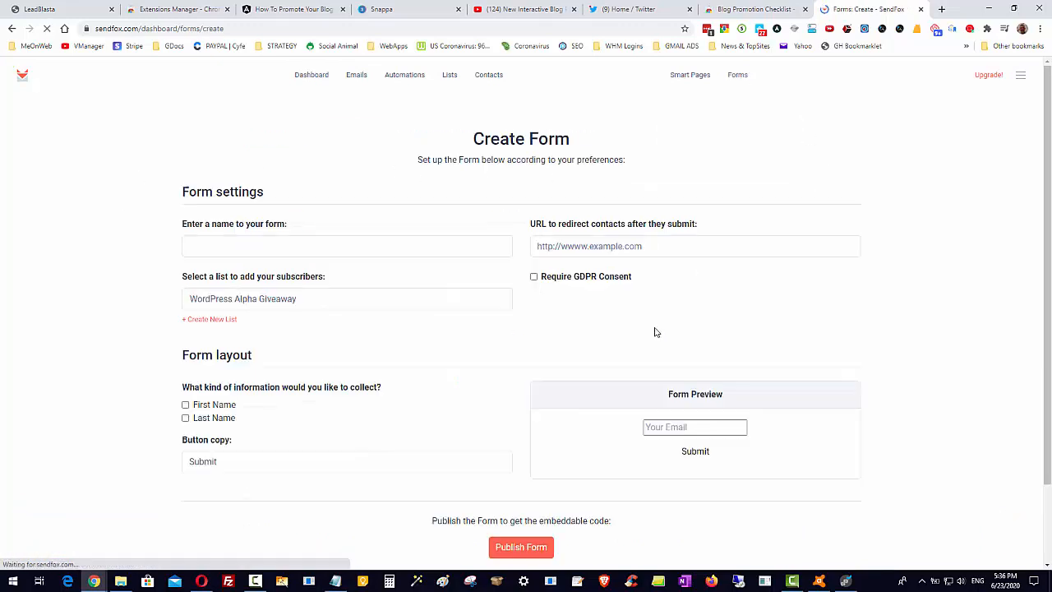
pyautogui.click(256, 244)
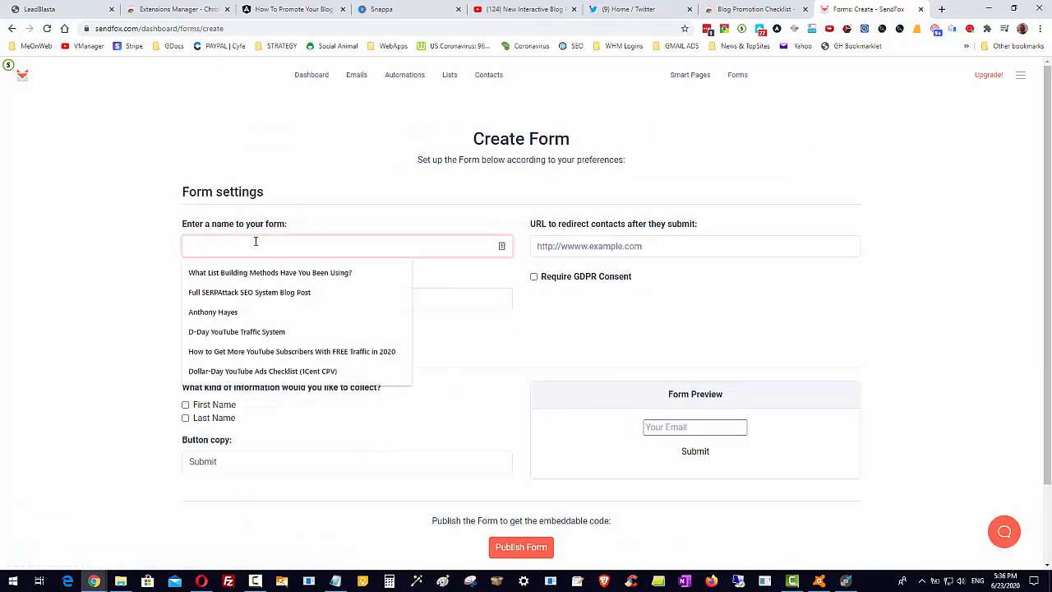
pyautogui.write('Blog Pr')
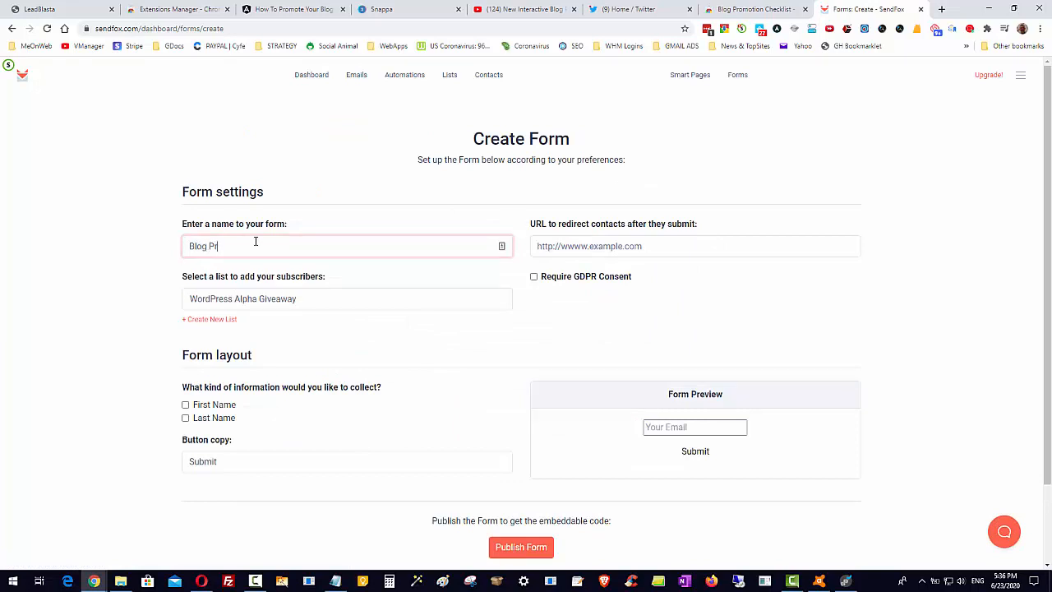
pyautogui.write('omotion Checklist')
pyautogui.click(314, 206)
pyautogui.click(305, 303)
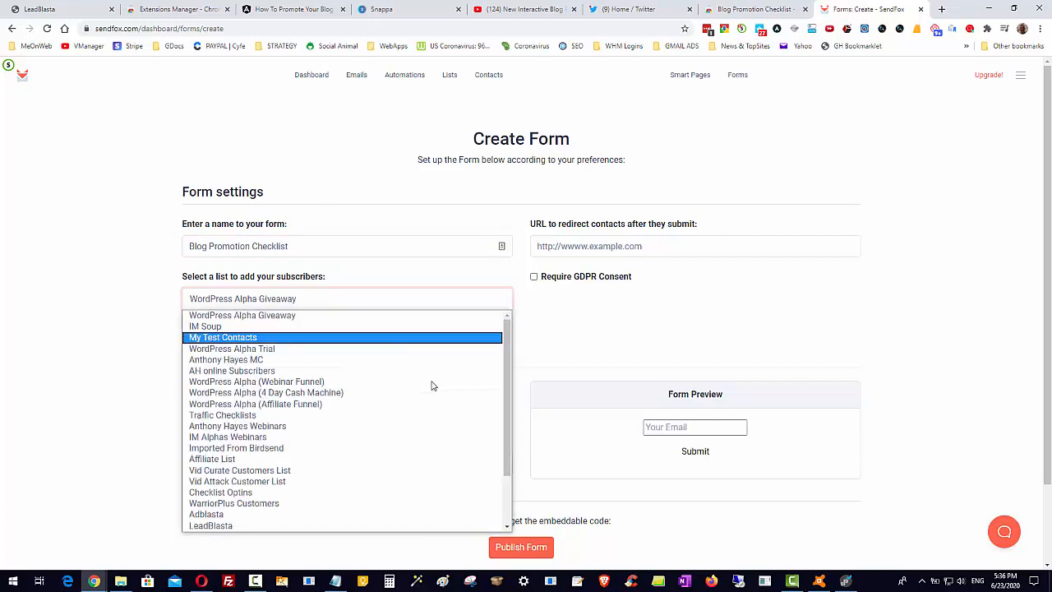
pyautogui.scroll(-1, 499, 393)
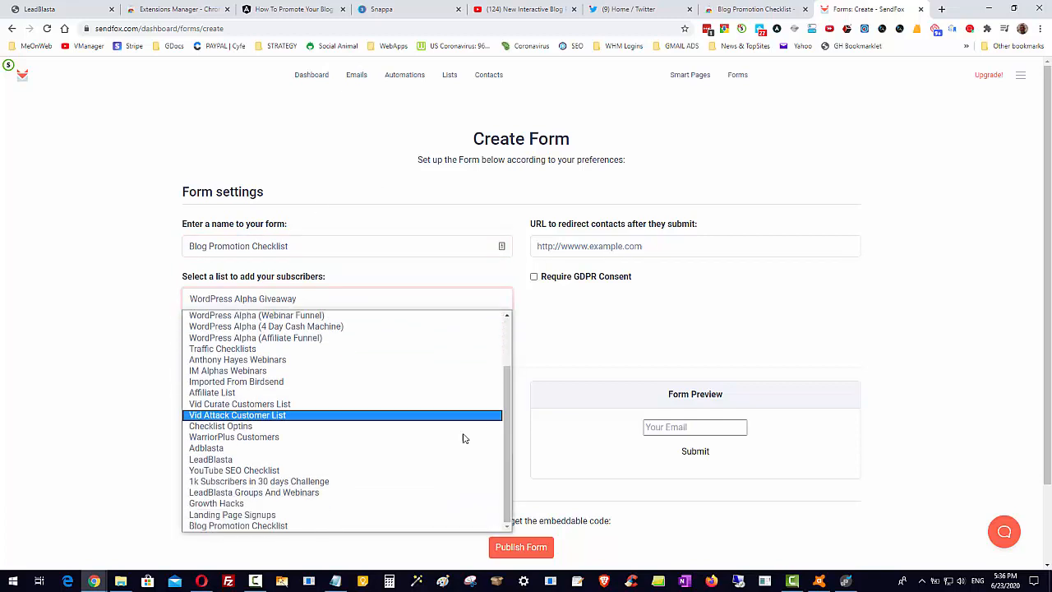
pyautogui.click(254, 530)
pyautogui.click(383, 341)
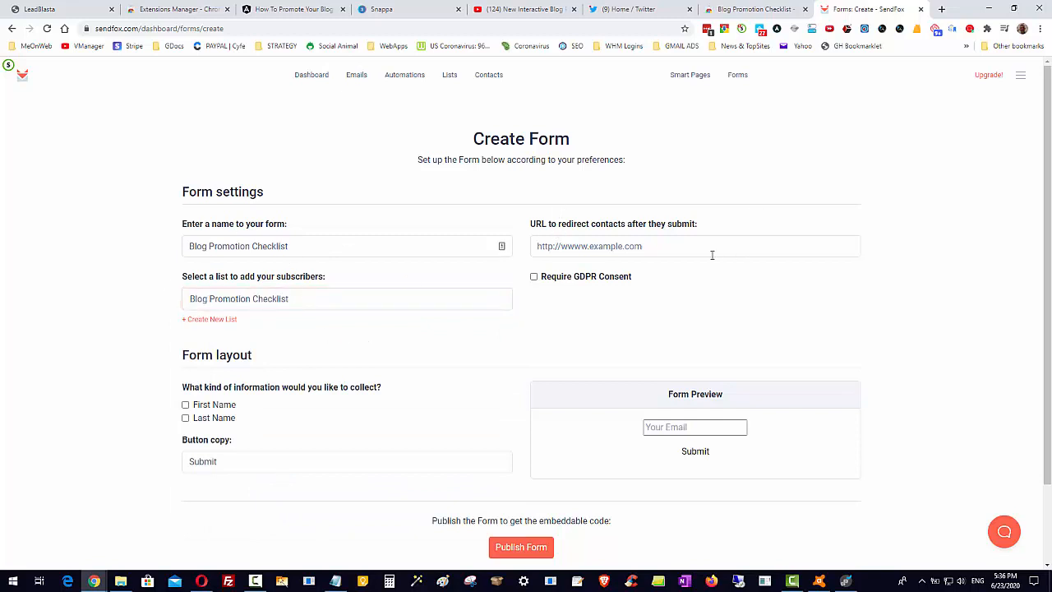
pyautogui.click(593, 247)
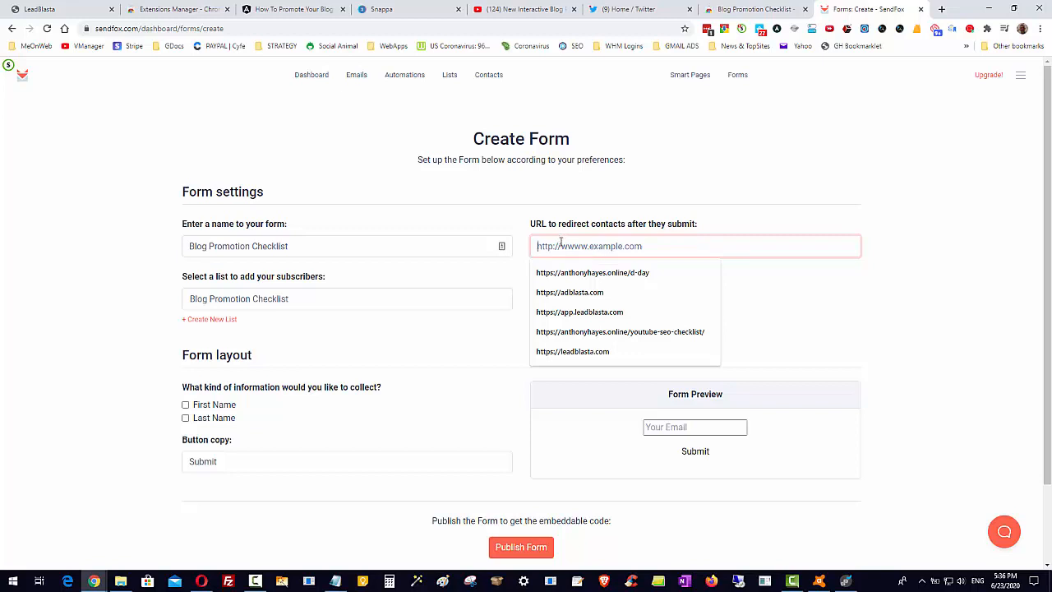
pyautogui.write('https')
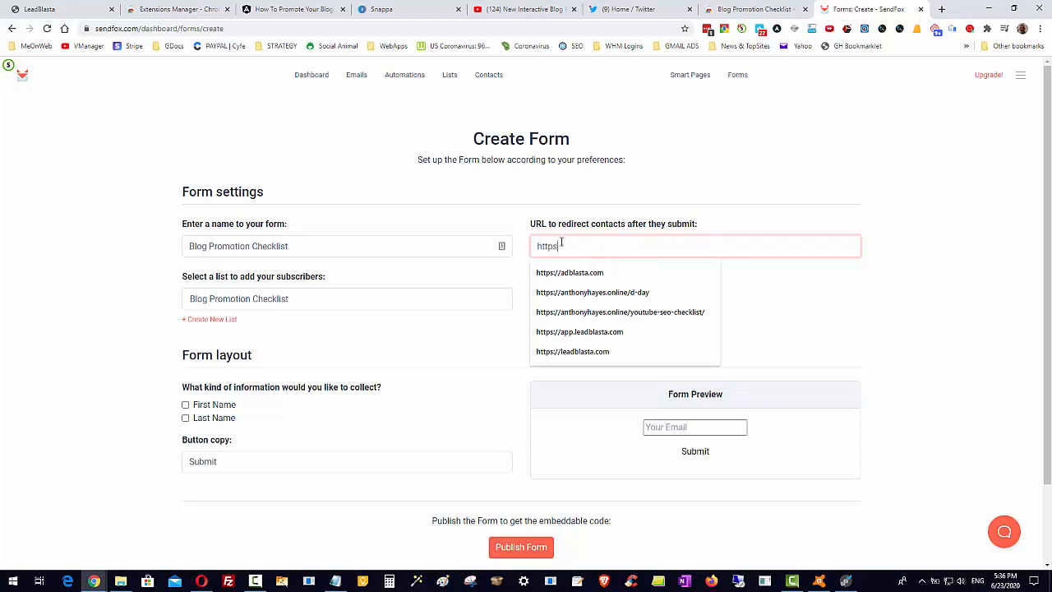
pyautogui.write('://leadb')
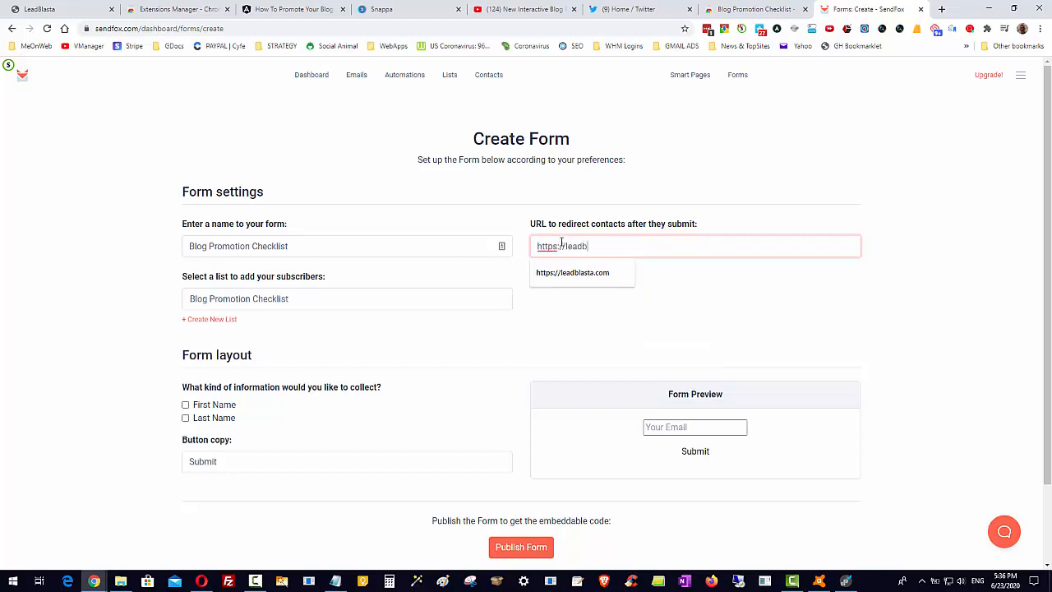
pyautogui.write('lasta.com/sales')
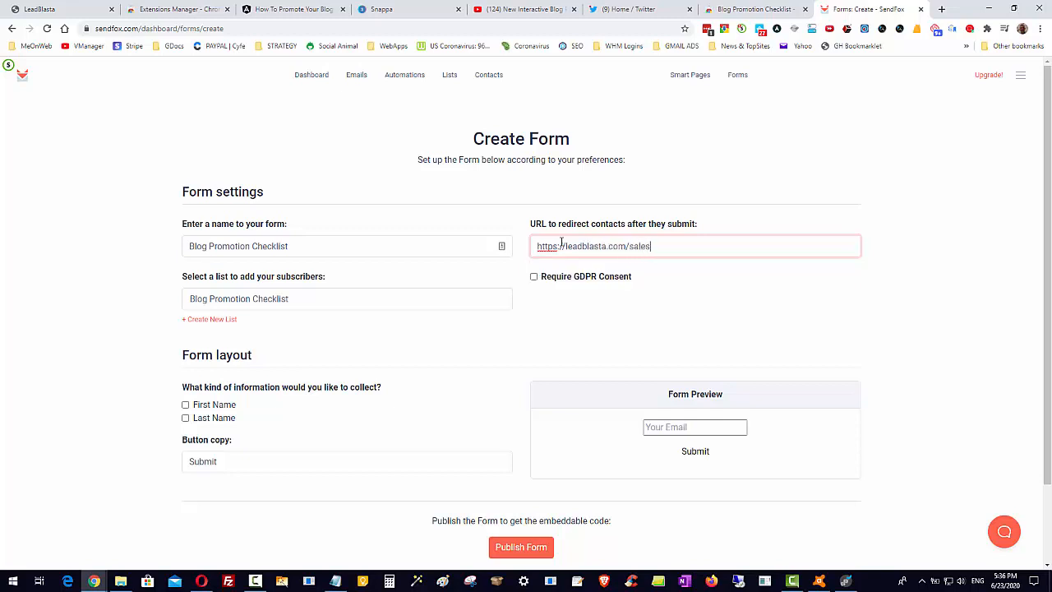
pyautogui.write('-page')
pyautogui.scroll(-2, 789, 316)
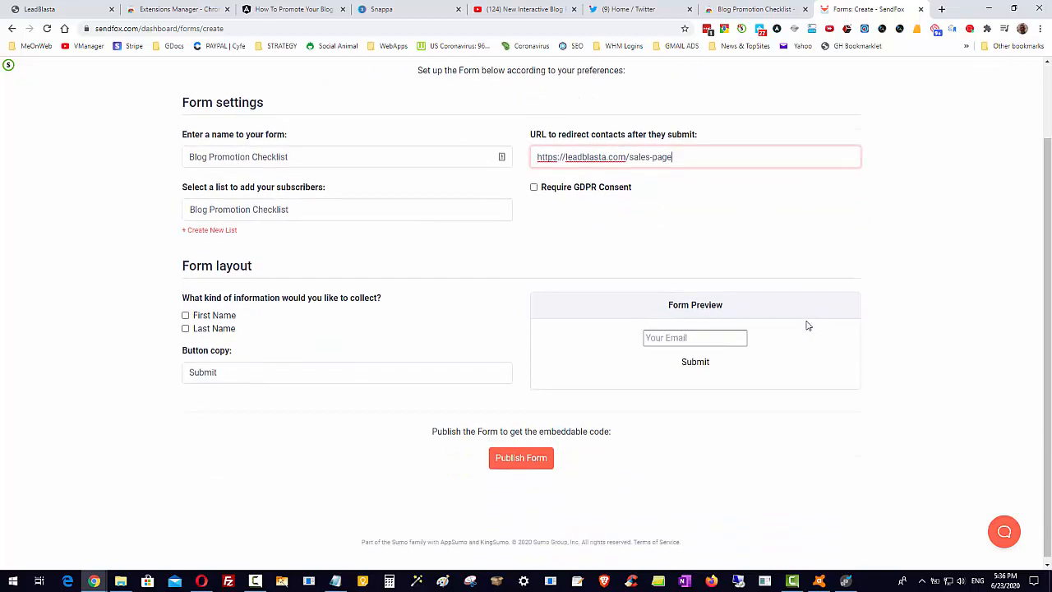
pyautogui.click(185, 311)
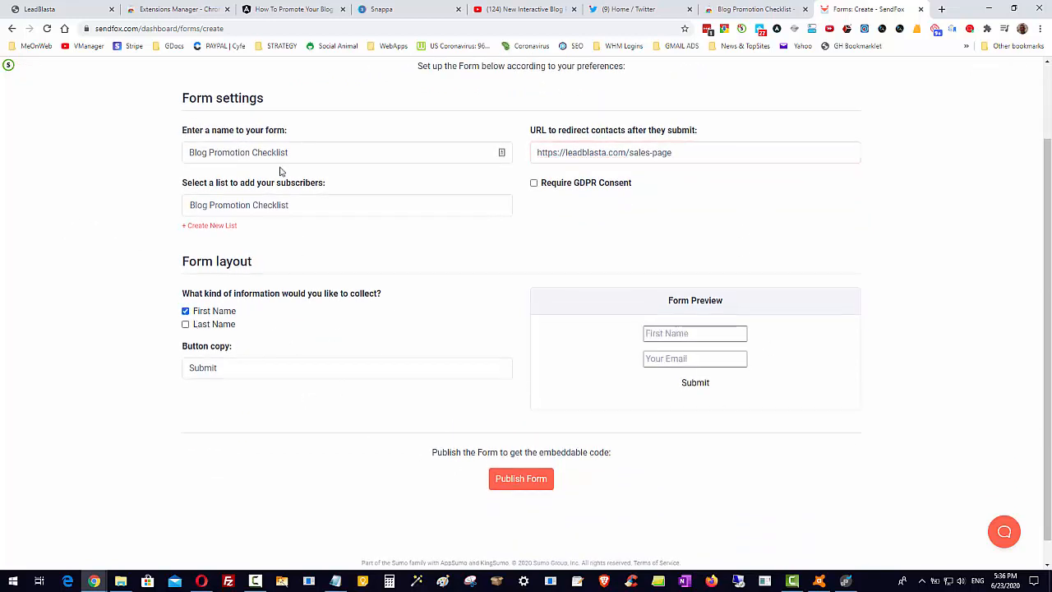
# Open the existing SendFox forms in a new tab and check which information the YouTube SEO Checklist form collects
pyautogui.scroll(1, 535, 244)
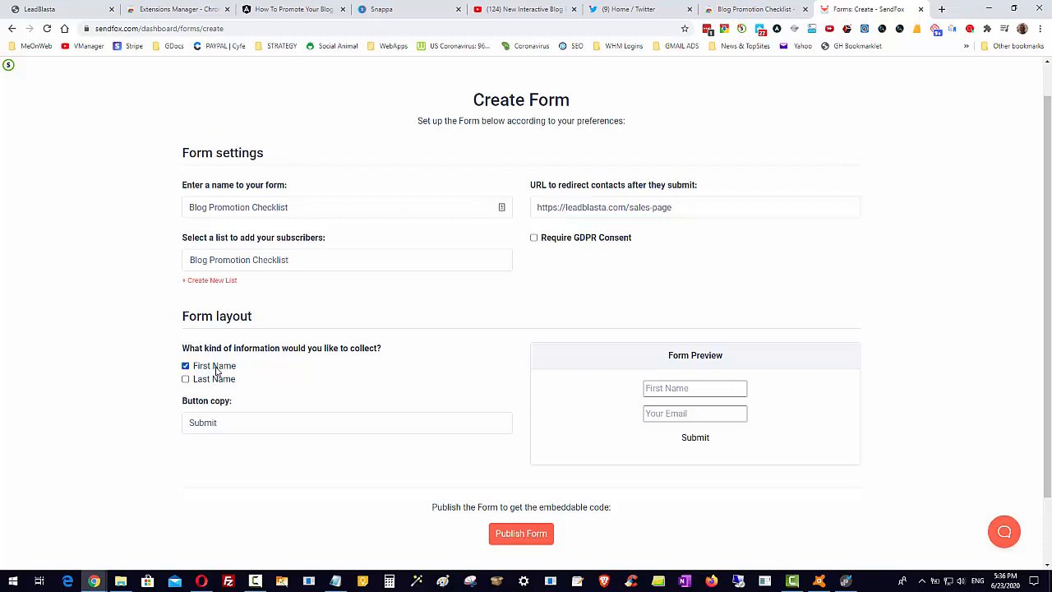
pyautogui.scroll(1, 383, 372)
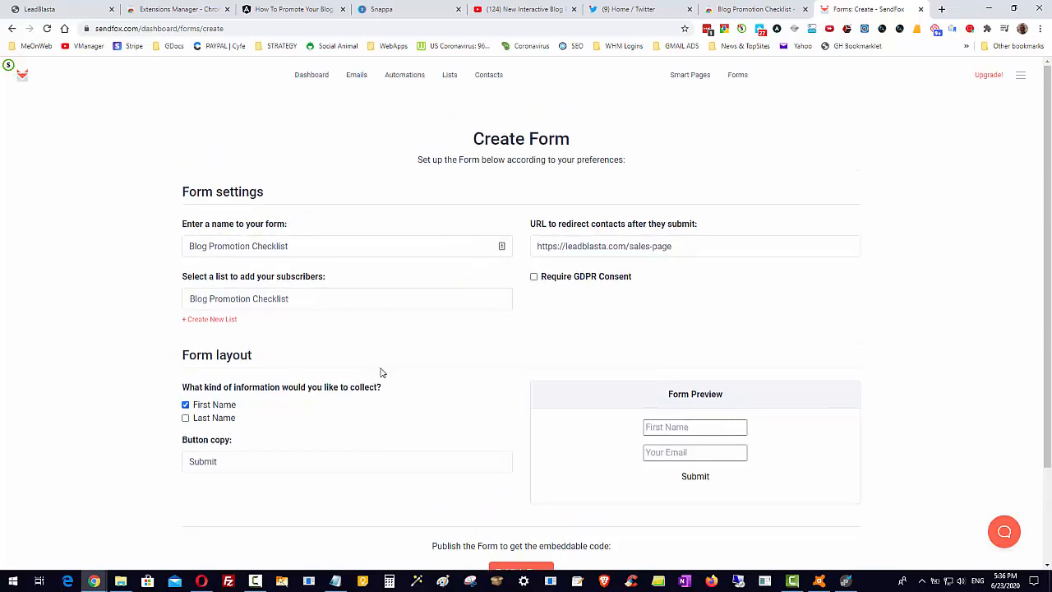
pyautogui.rightClick(731, 79)
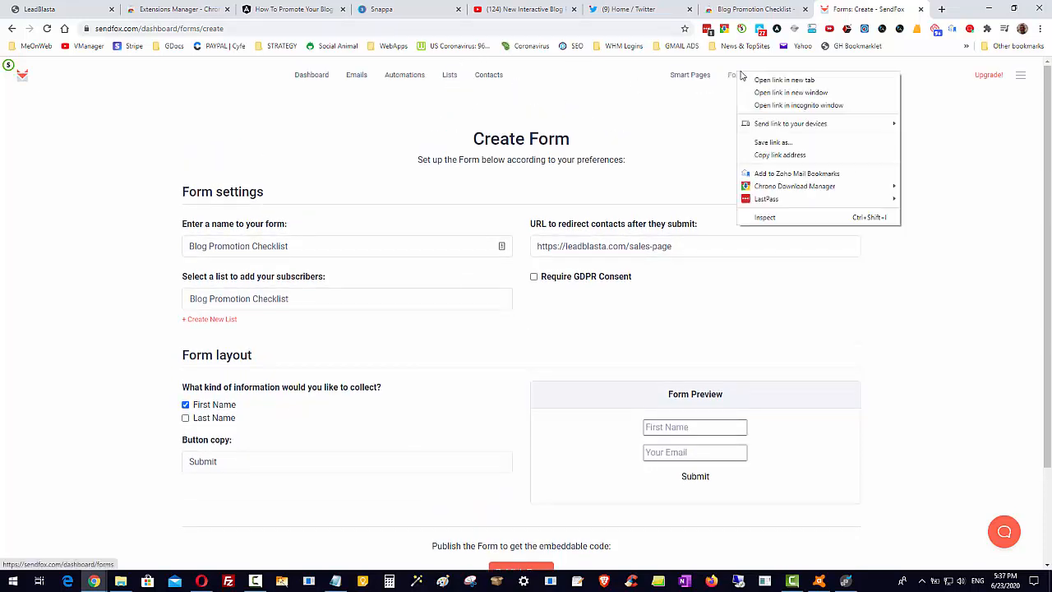
pyautogui.click(765, 80)
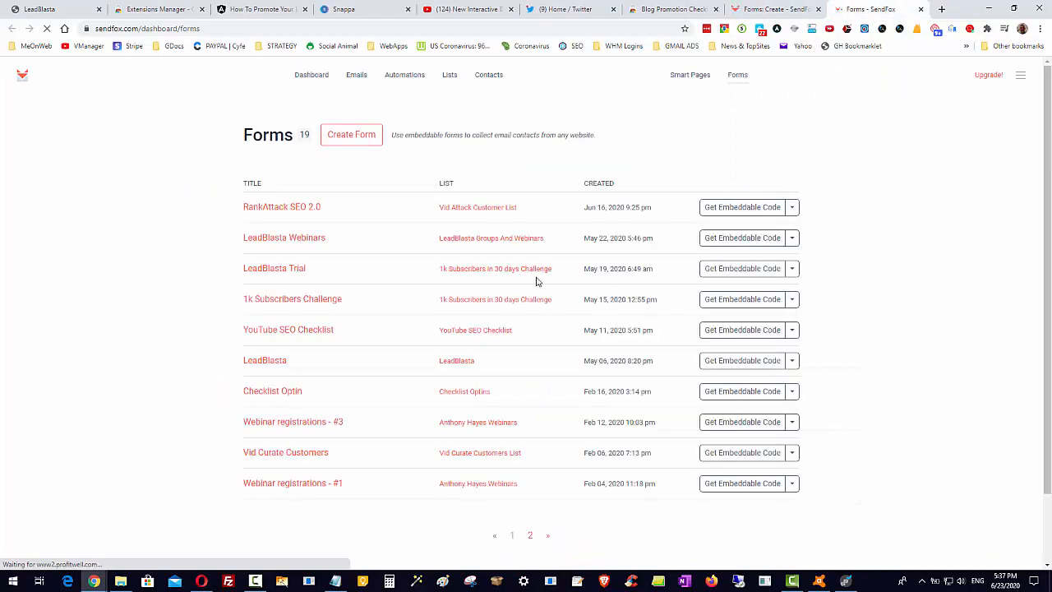
pyautogui.click(279, 329)
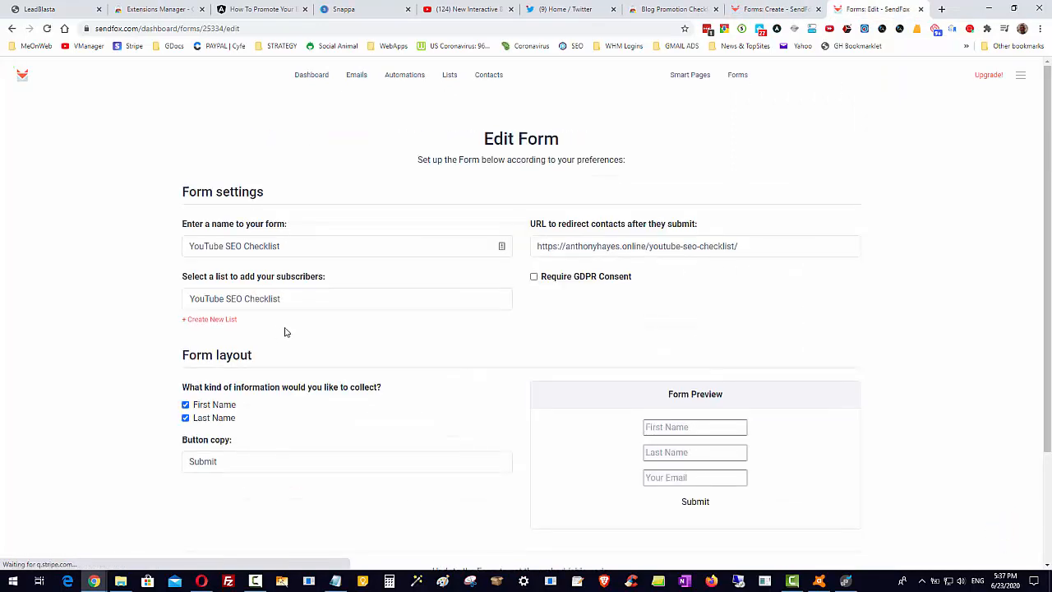
pyautogui.click(920, 9)
# Add the last name to the information the new form collects and publish the form
pyautogui.click(186, 418)
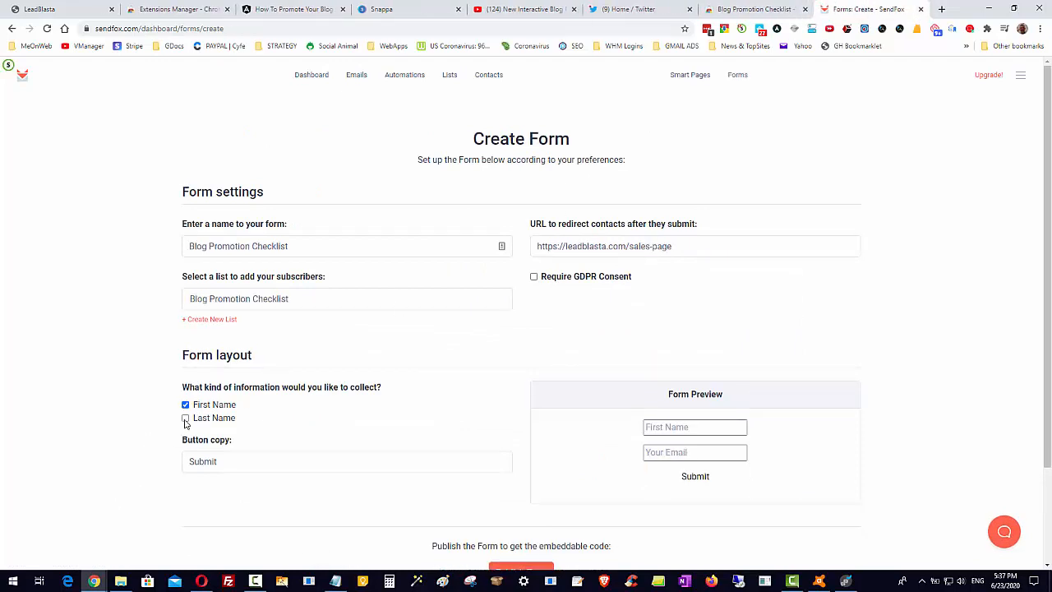
pyautogui.scroll(-3, 488, 418)
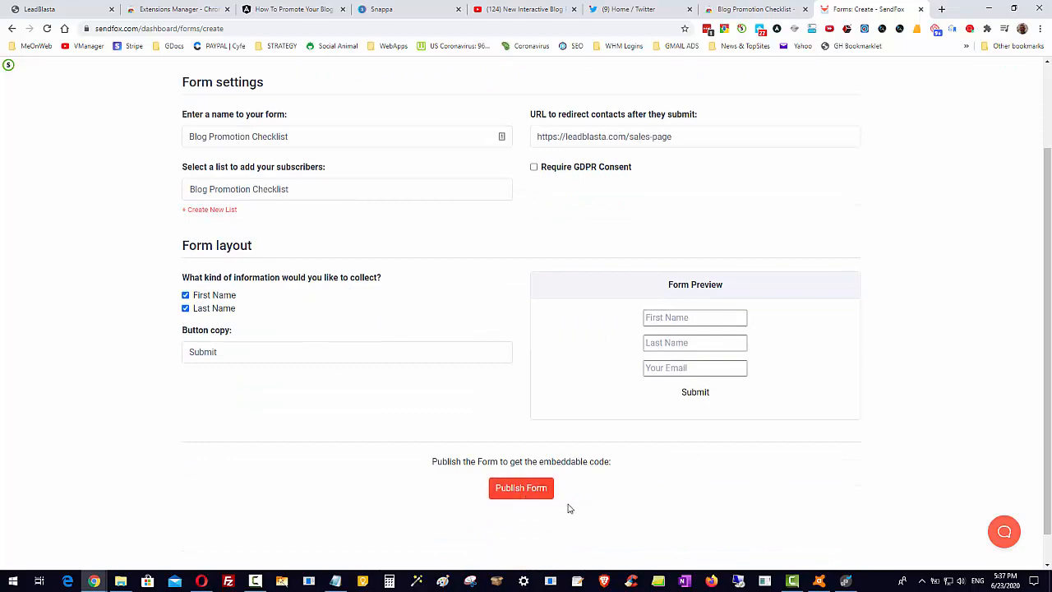
pyautogui.click(531, 493)
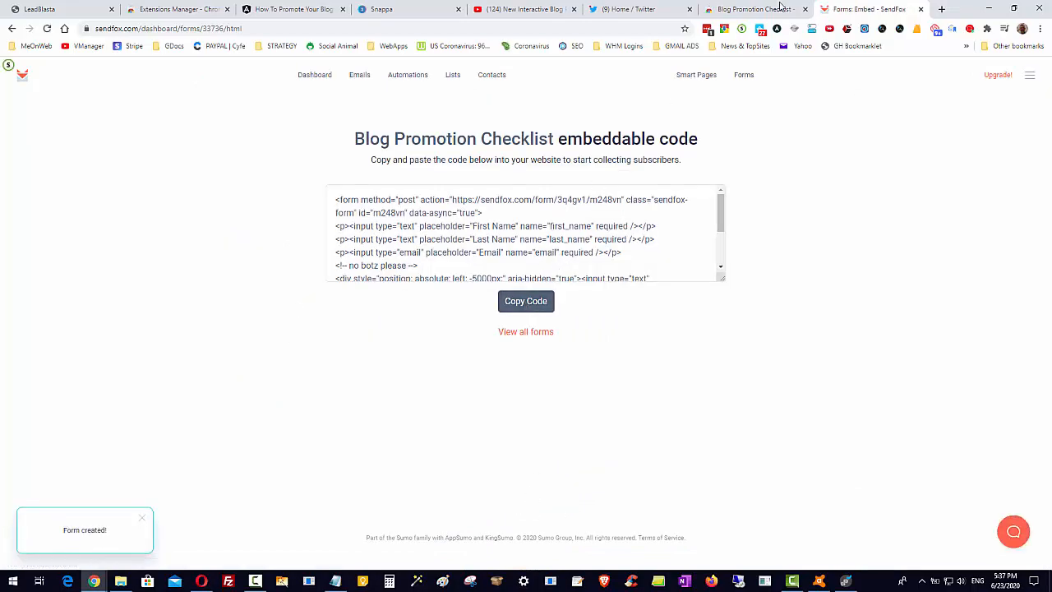
# Return to the email subscription settings in LeadBlasta and try to save and publish them
pyautogui.click(737, 10)
pyautogui.click(60, 15)
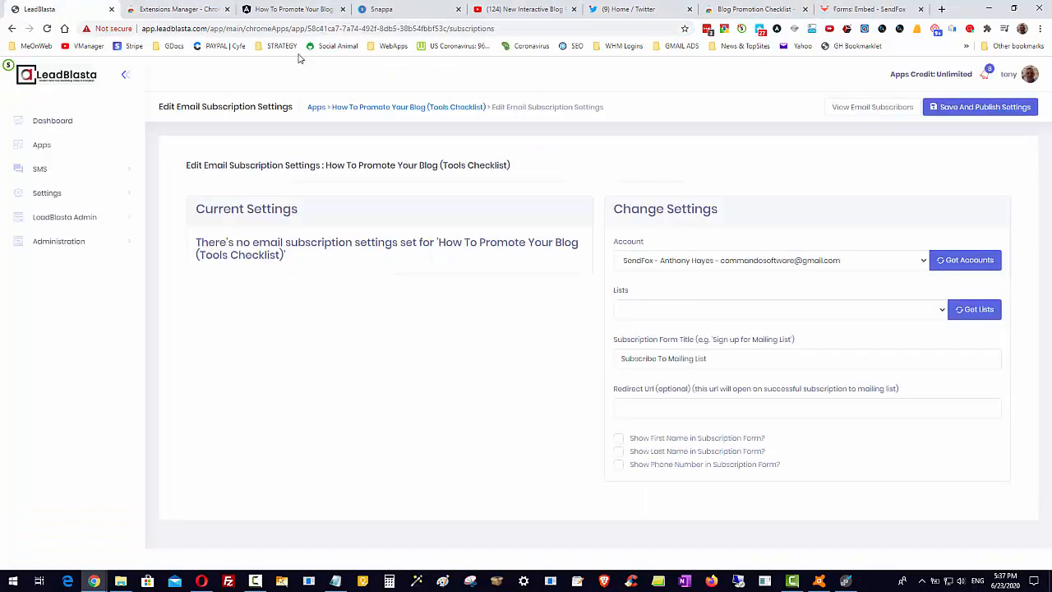
pyautogui.click(978, 108)
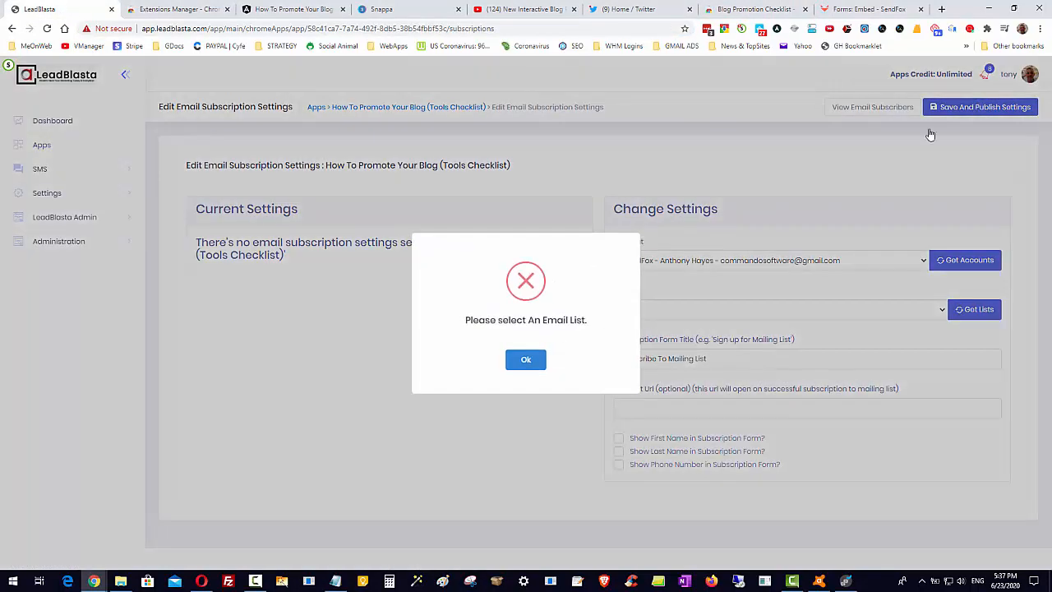
pyautogui.click(535, 360)
pyautogui.click(731, 254)
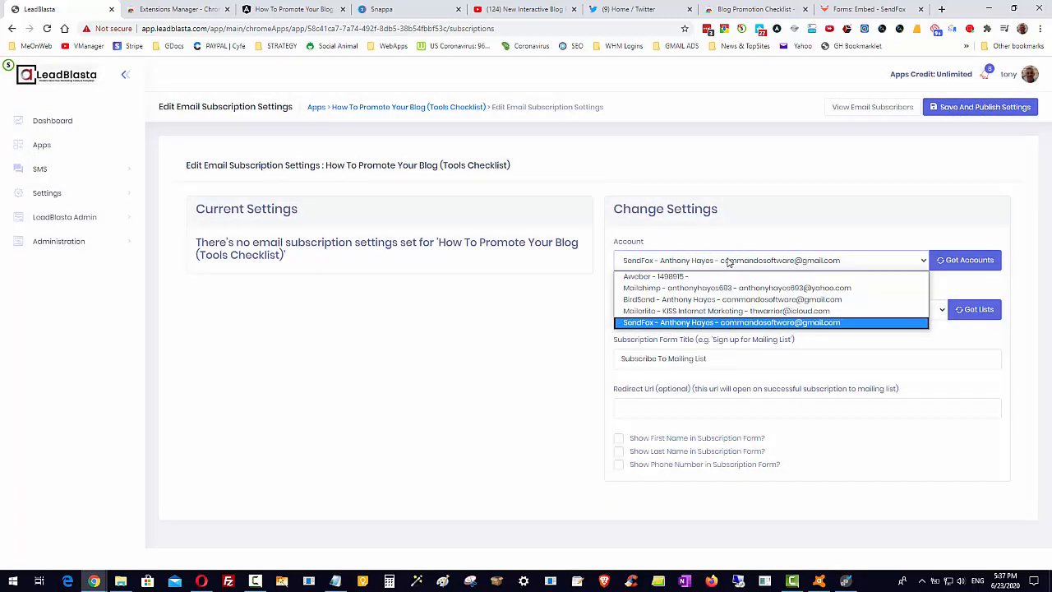
pyautogui.click(742, 229)
# Reload the settings page, choose the SendFox account, and fetch its lists to select "Blog Promotion Checklist"
pyautogui.press('F5')
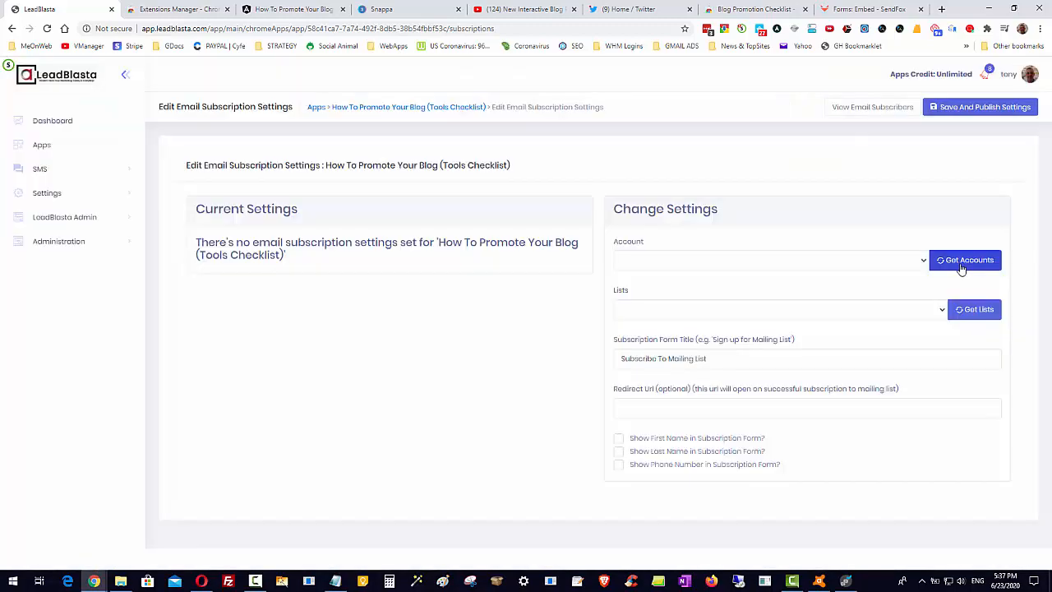
pyautogui.click(922, 263)
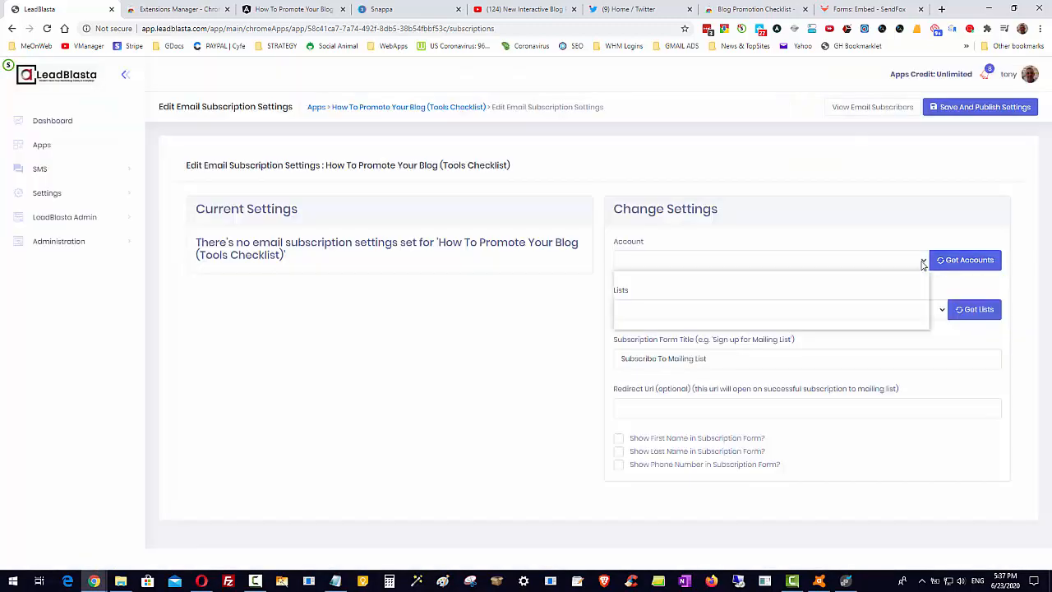
pyautogui.click(643, 327)
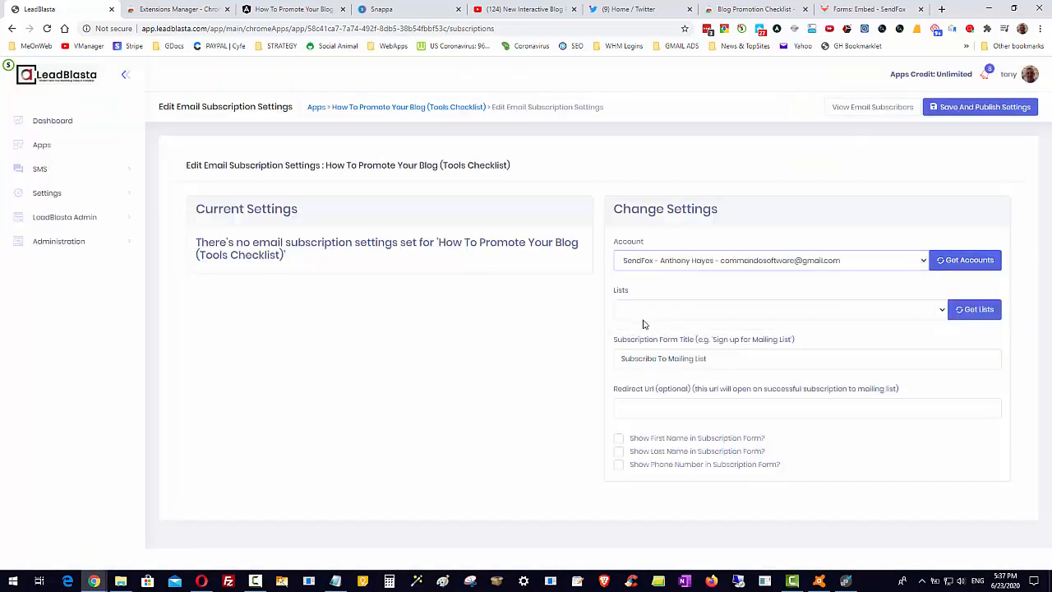
pyautogui.click(963, 304)
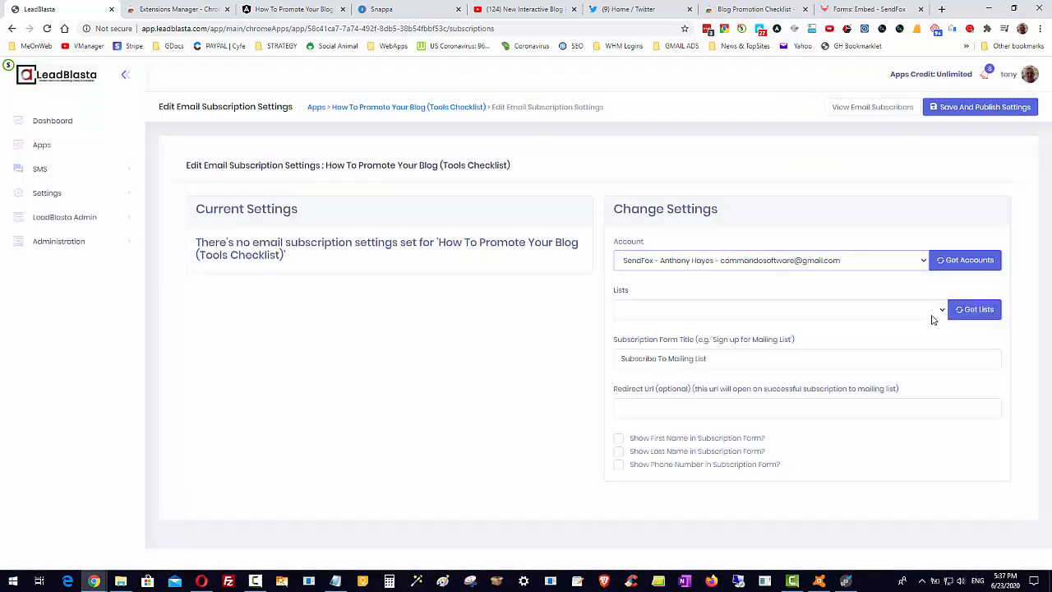
pyautogui.click(935, 310)
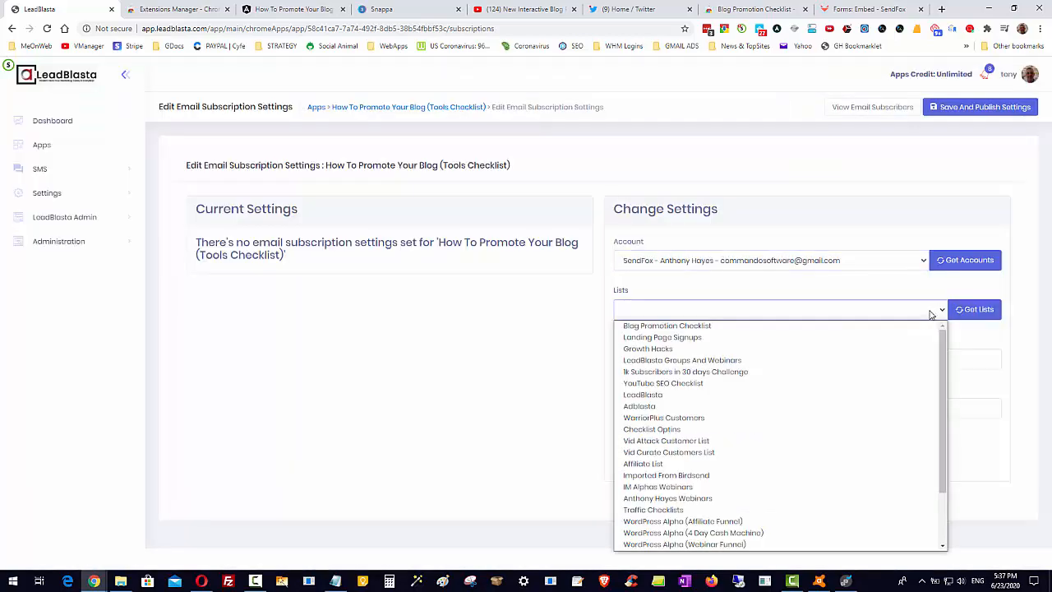
pyautogui.click(695, 327)
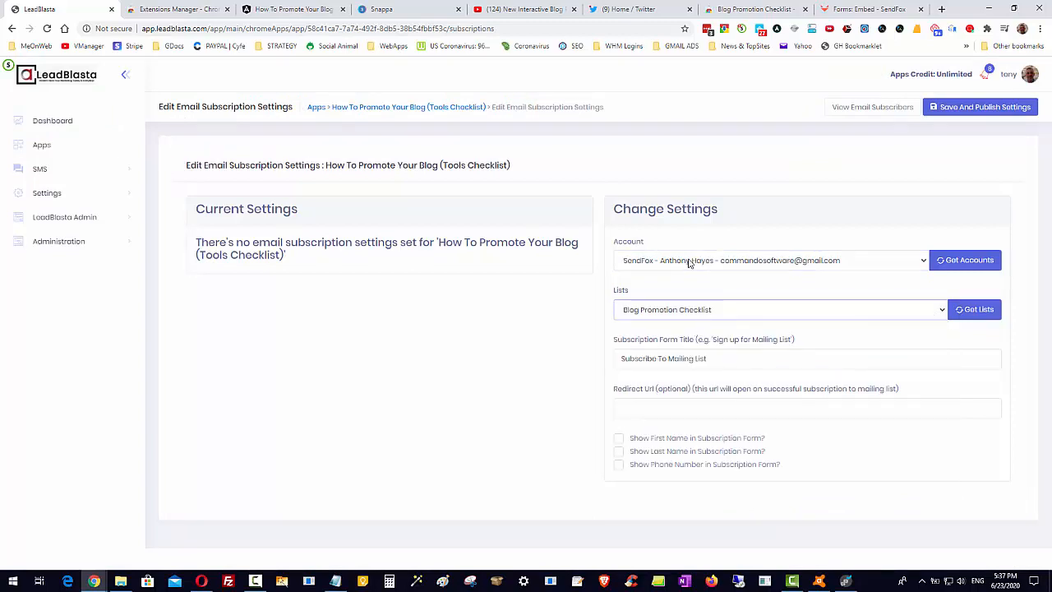
# Show the first name, last name and phone number in the subscription form, using the "Growth Hacks" phone list
pyautogui.click(761, 355)
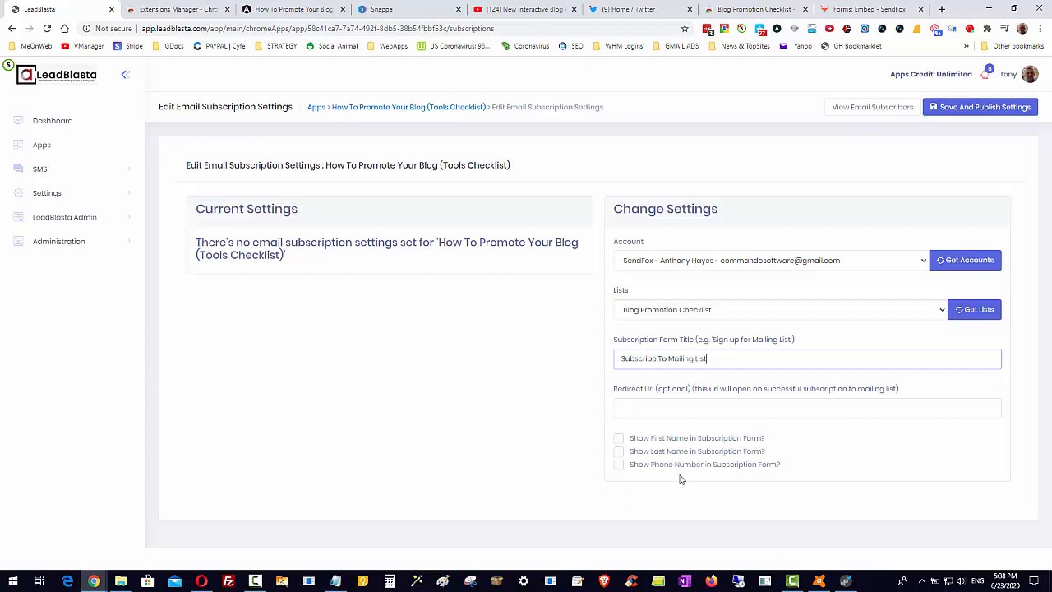
pyautogui.click(619, 439)
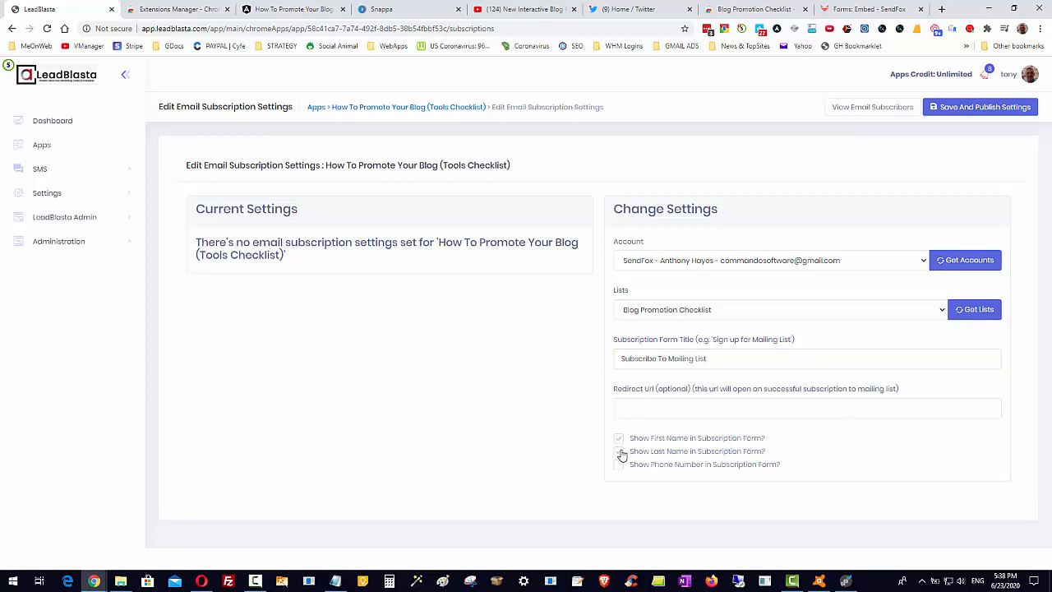
pyautogui.click(619, 452)
pyautogui.click(618, 467)
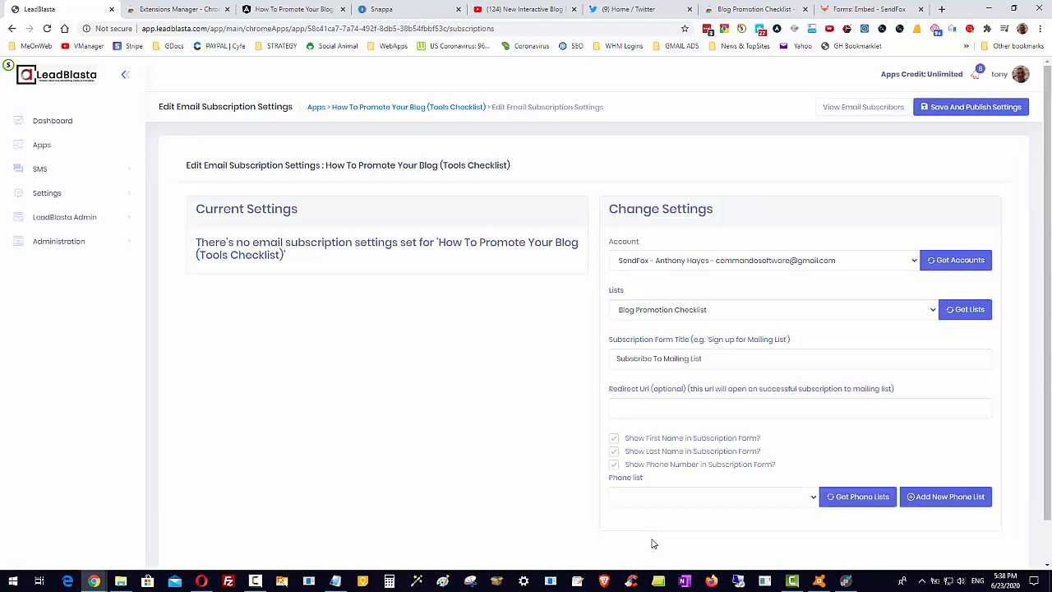
pyautogui.click(803, 498)
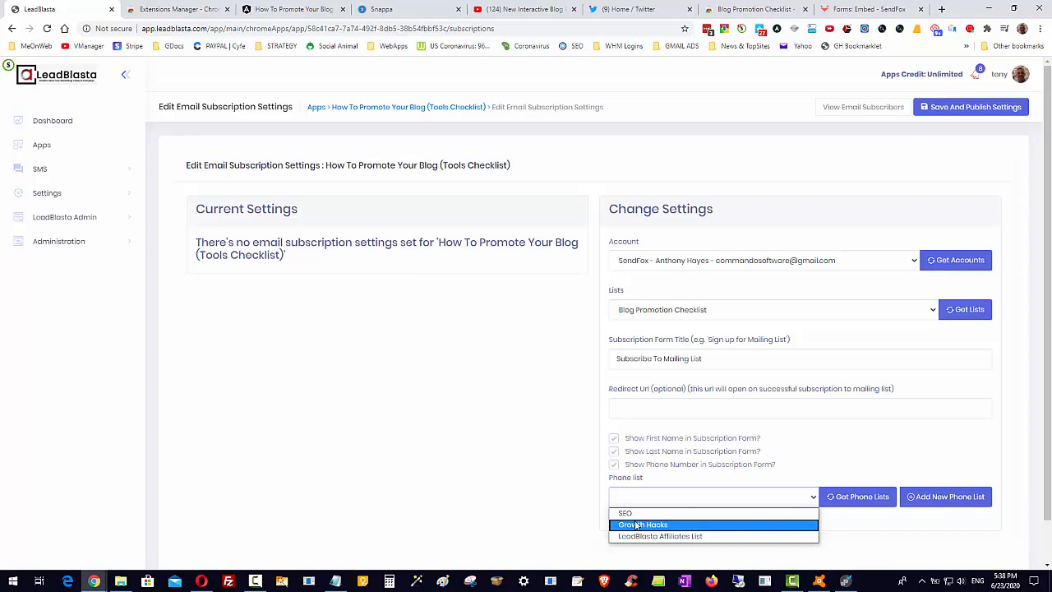
pyautogui.click(637, 526)
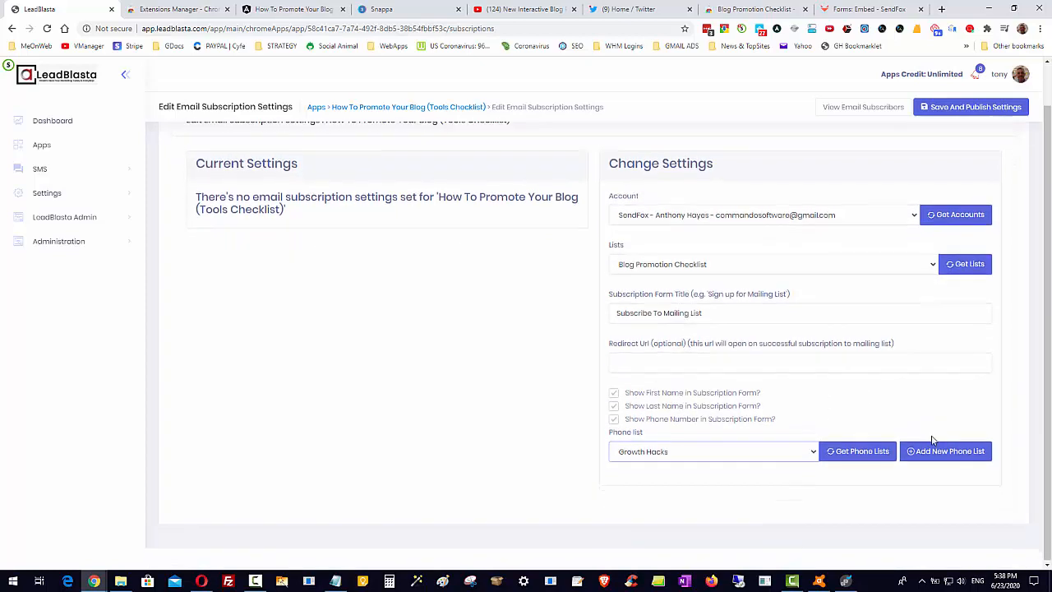
pyautogui.scroll(-1, 933, 441)
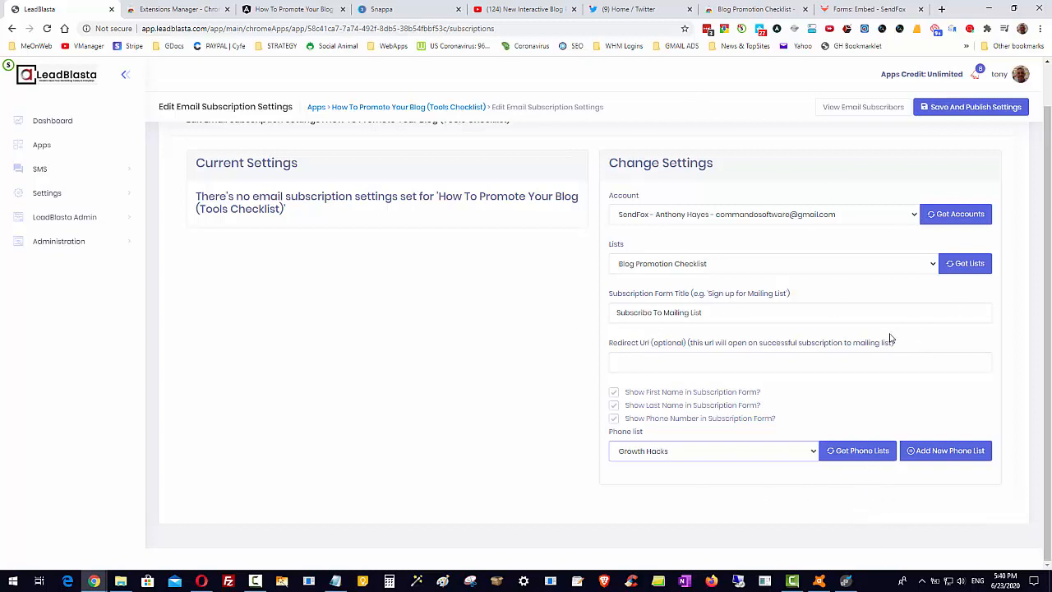
pyautogui.click(729, 362)
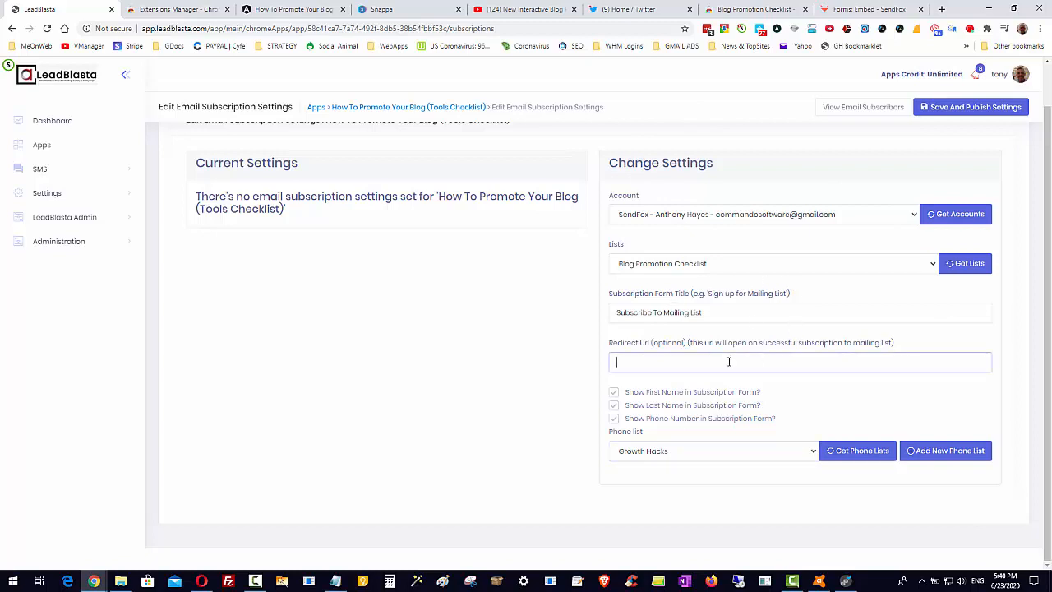
pyautogui.write('https://')
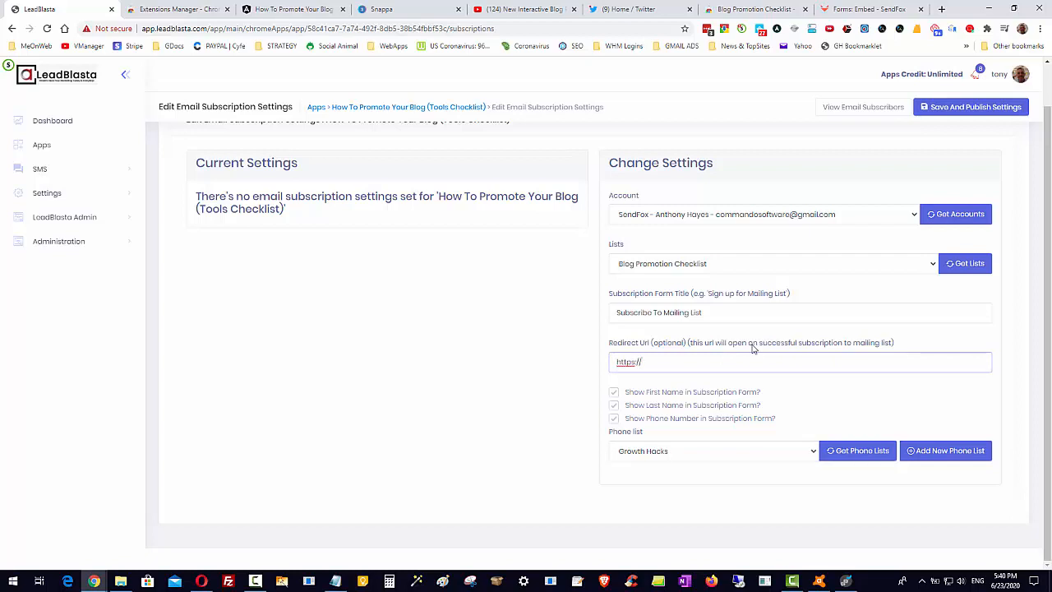
pyautogui.write('leadblasta.com/sales-page/')
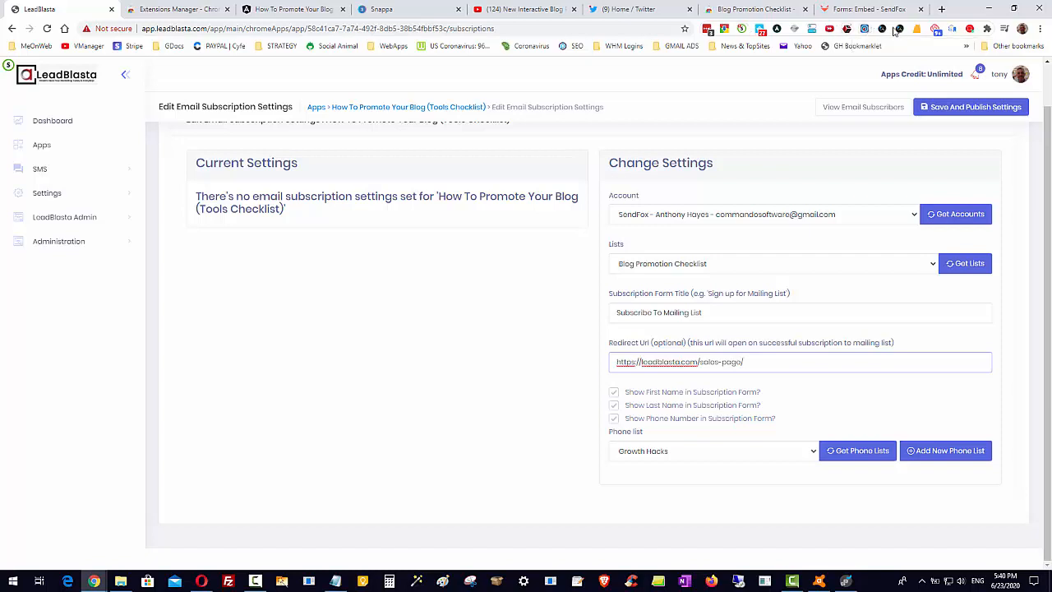
# Open the Blog Promotion Checklist extension's page in the Chrome Web Store and copy its URL
pyautogui.rightClick(881, 30)
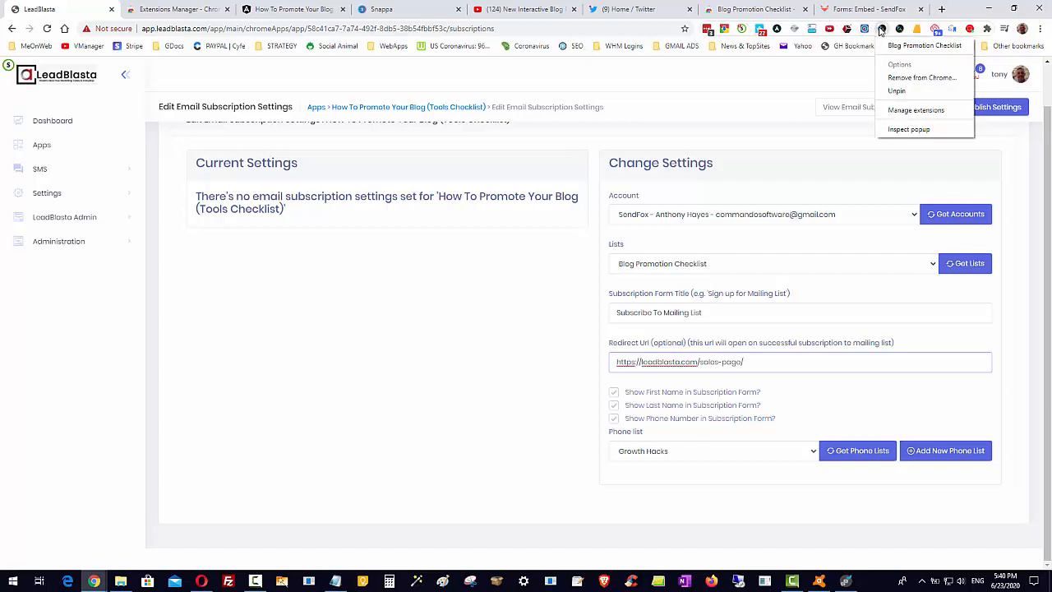
pyautogui.click(924, 46)
pyautogui.click(482, 27)
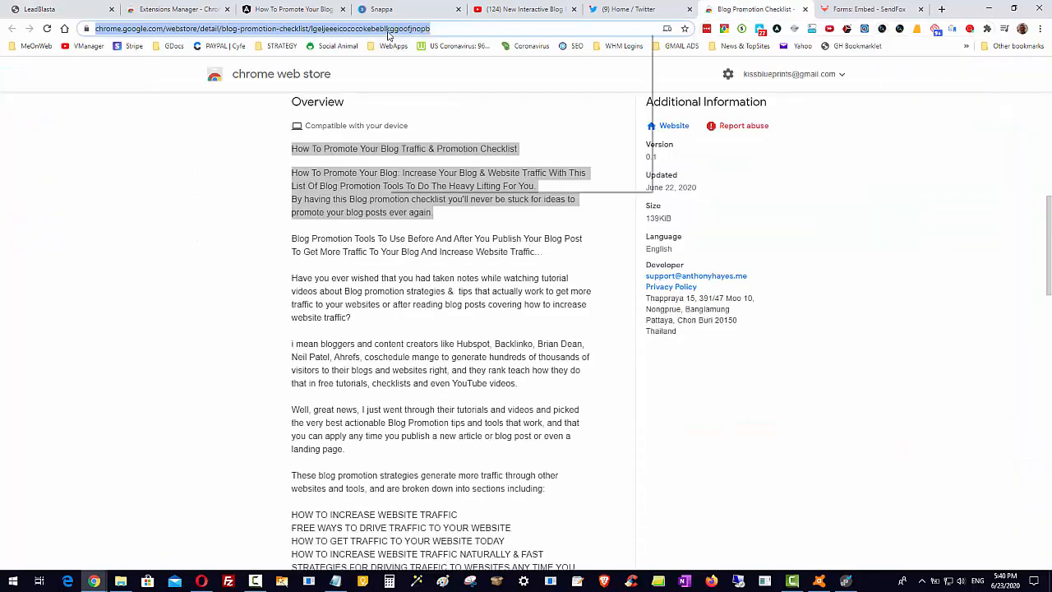
pyautogui.click(418, 109)
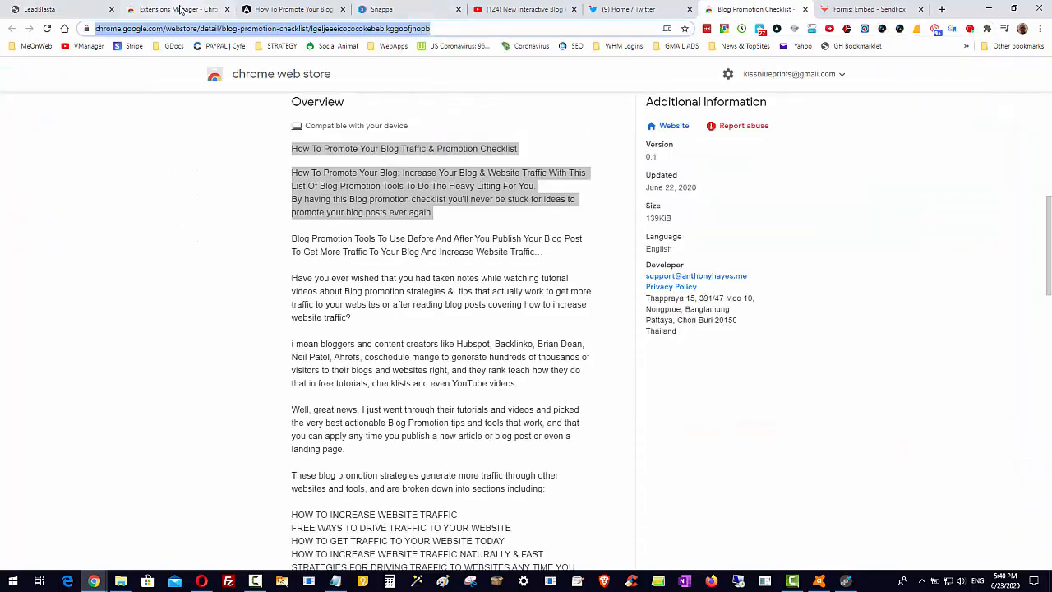
# Return to LeadBlasta and replace the subscription's redirect URL with the copied Chrome Web Store address of the Blog Promotion Checklist extension
pyautogui.click(180, 9)
pyautogui.click(60, 11)
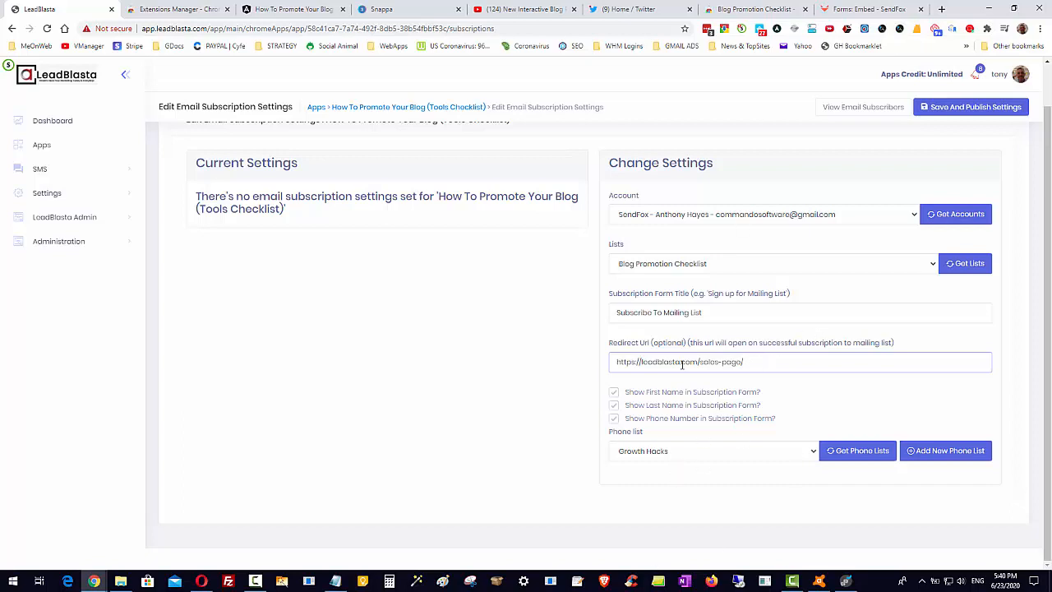
pyautogui.hotkey('ctrl', 'a')
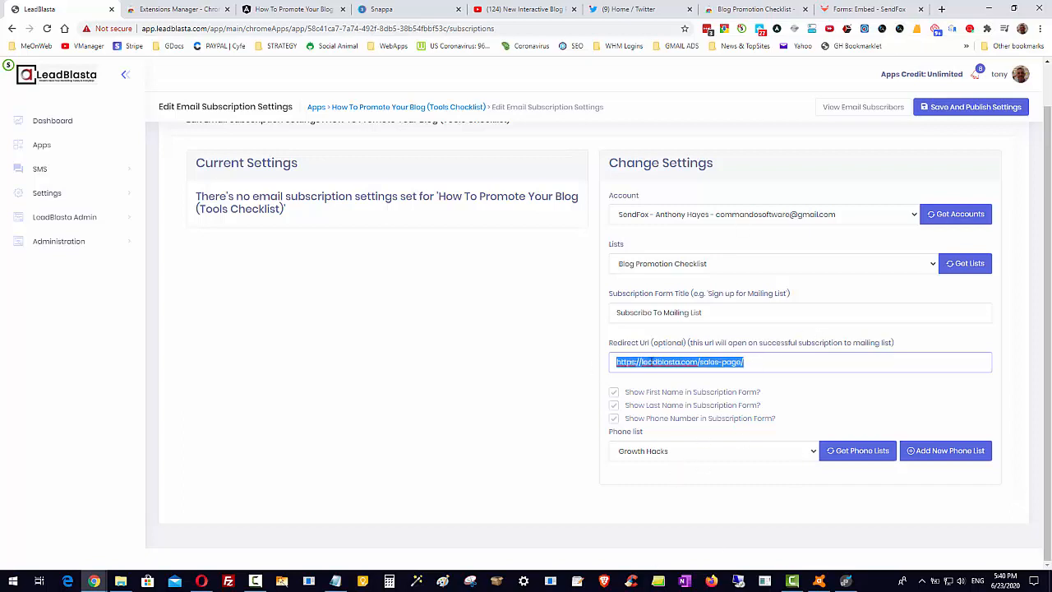
pyautogui.rightClick(649, 362)
pyautogui.click(720, 416)
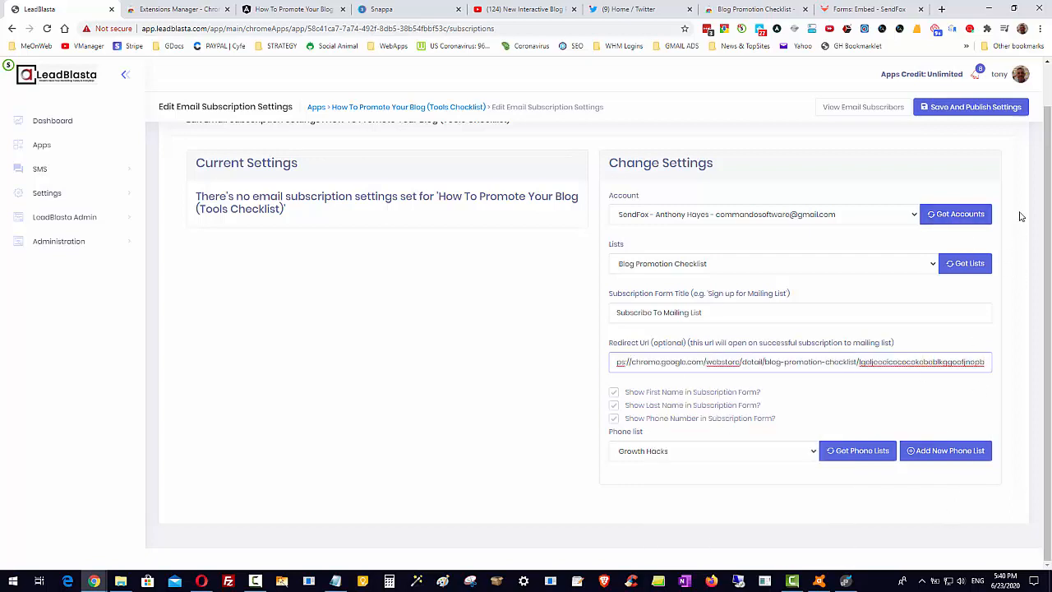
# Save and publish the email subscription settings for How To Promote Your Blog (Tools Checklist)
pyautogui.scroll(1, 872, 111)
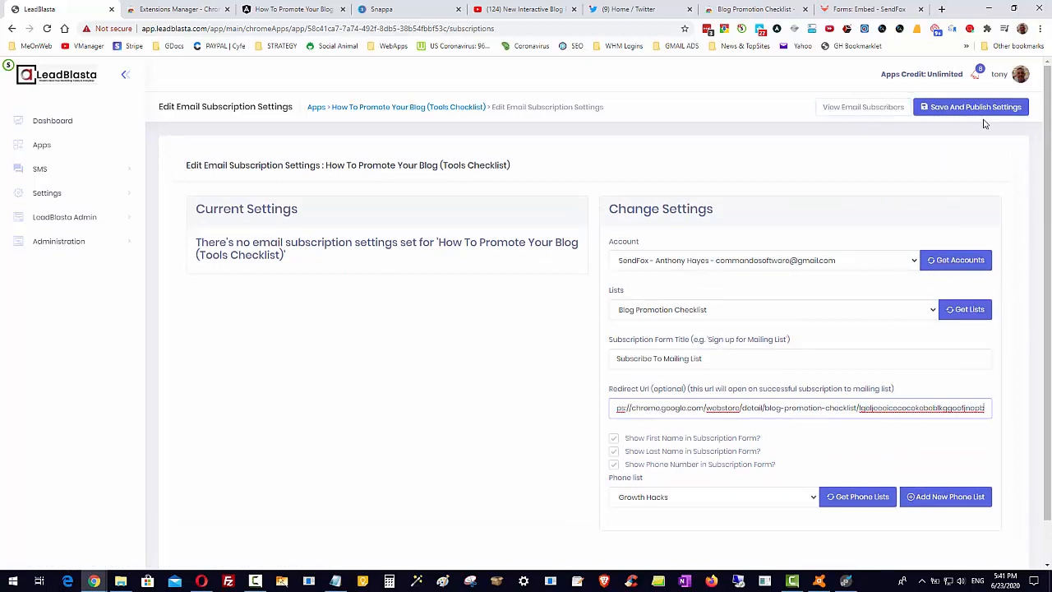
pyautogui.click(943, 108)
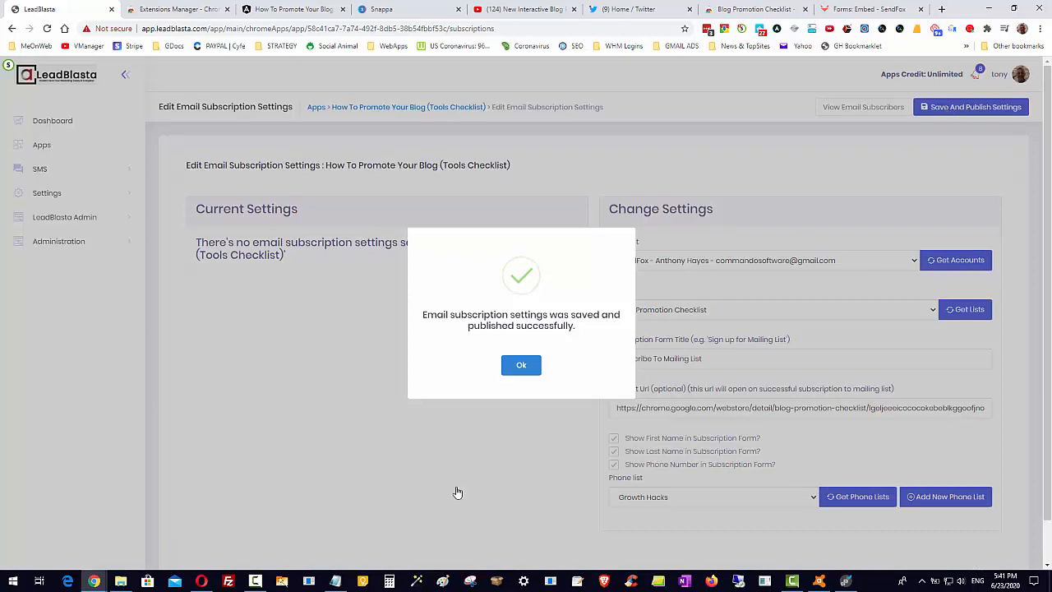
pyautogui.click(510, 371)
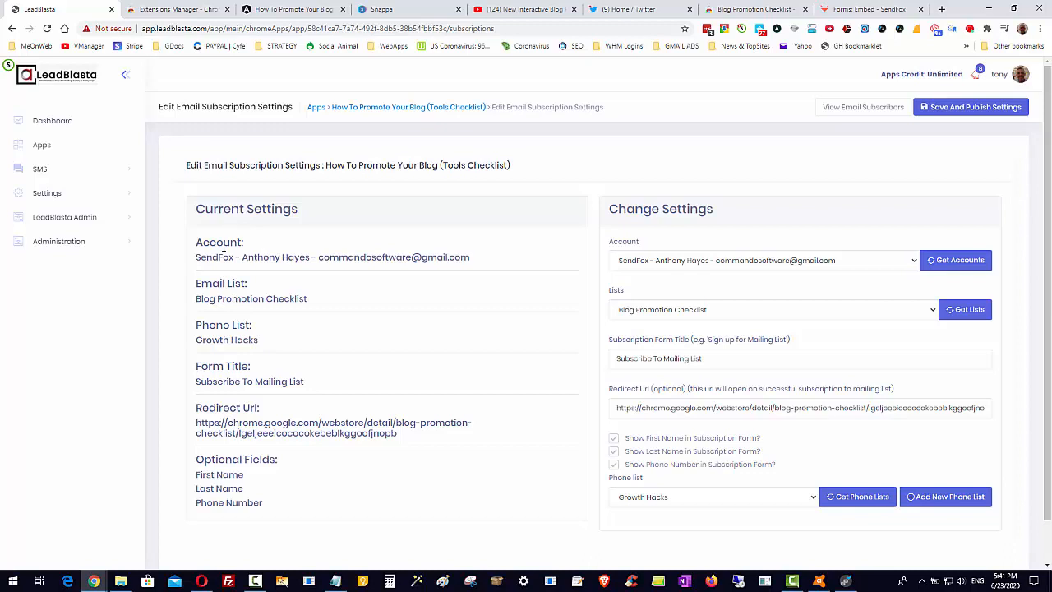
pyautogui.click(894, 264)
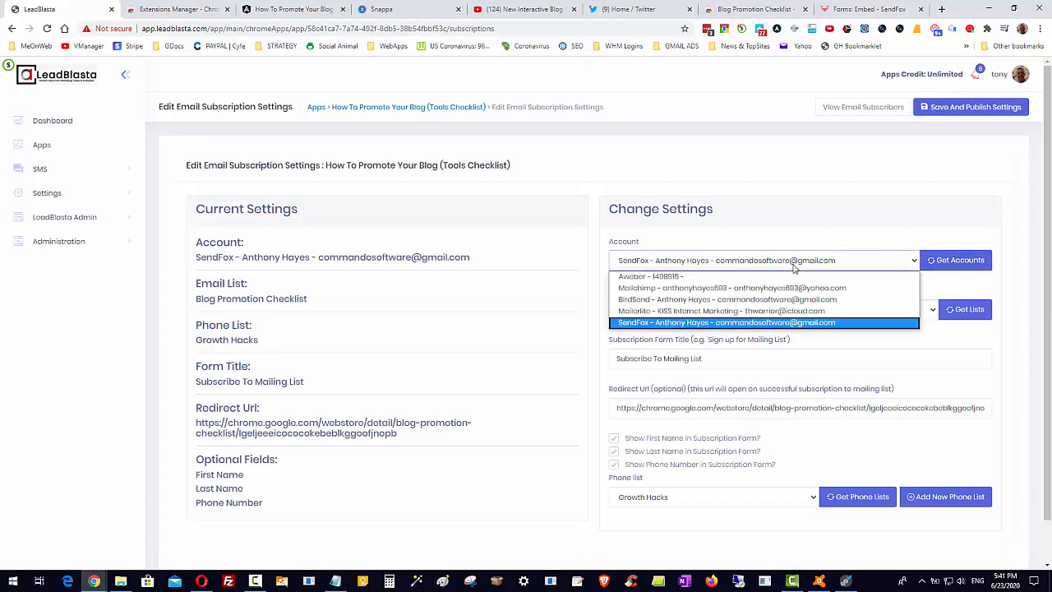
pyautogui.click(747, 190)
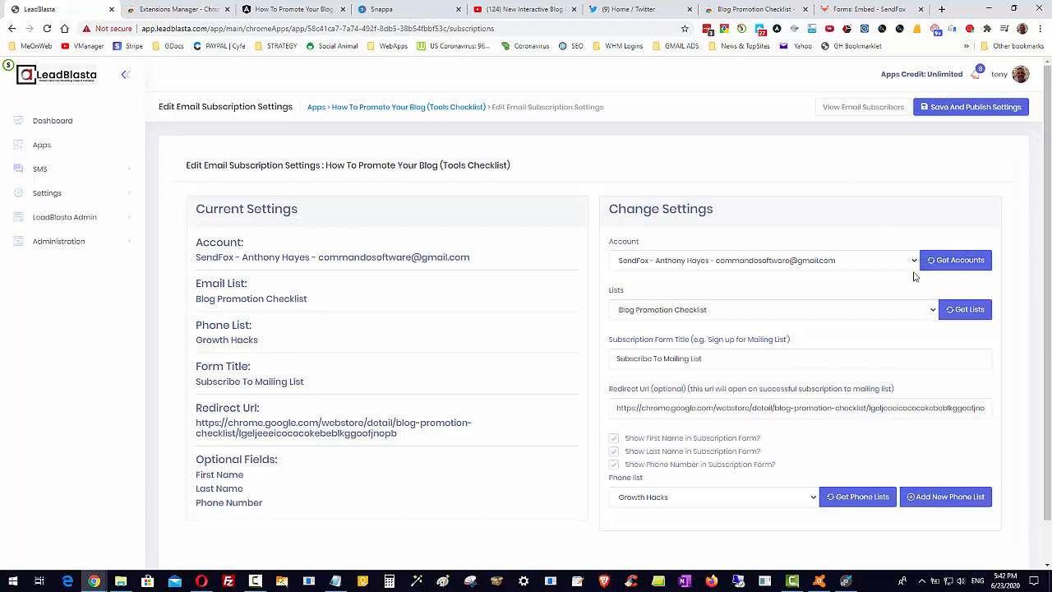
pyautogui.scroll(-1, 918, 276)
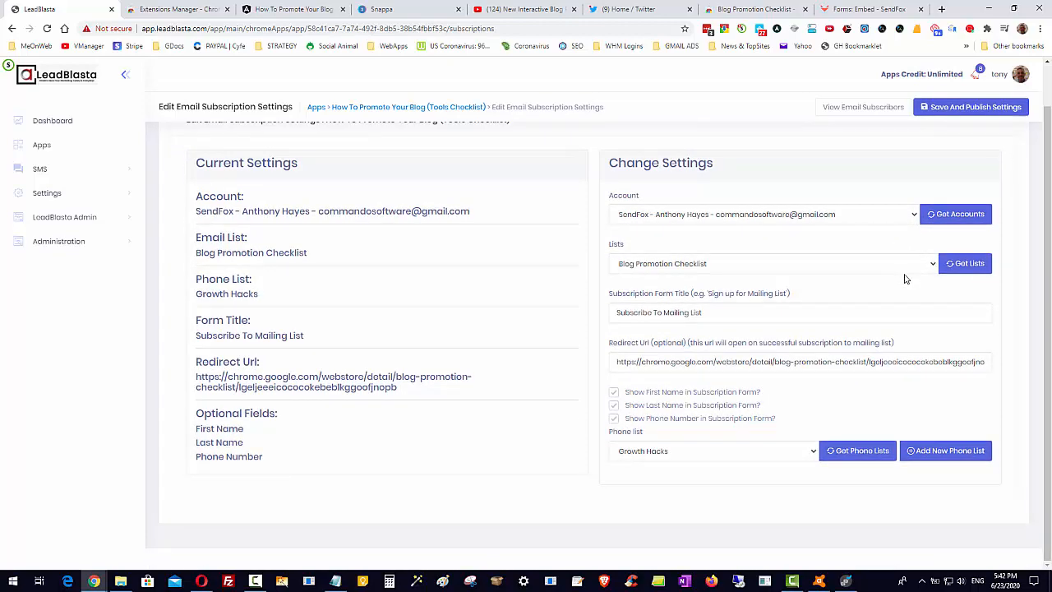
pyautogui.scroll(1, 908, 297)
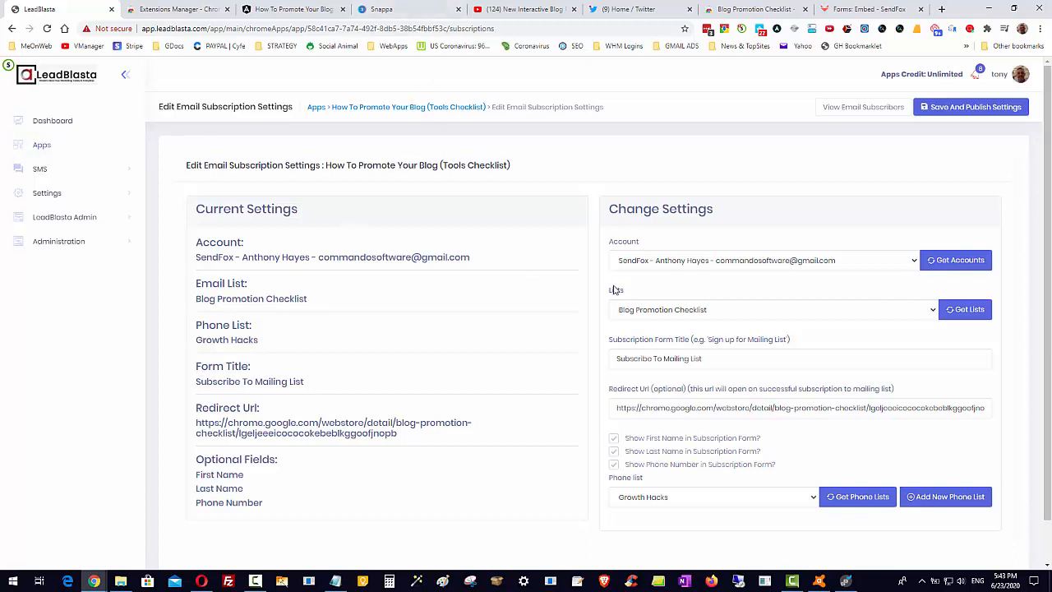
pyautogui.scroll(-1, 622, 285)
pyautogui.scroll(1, 624, 284)
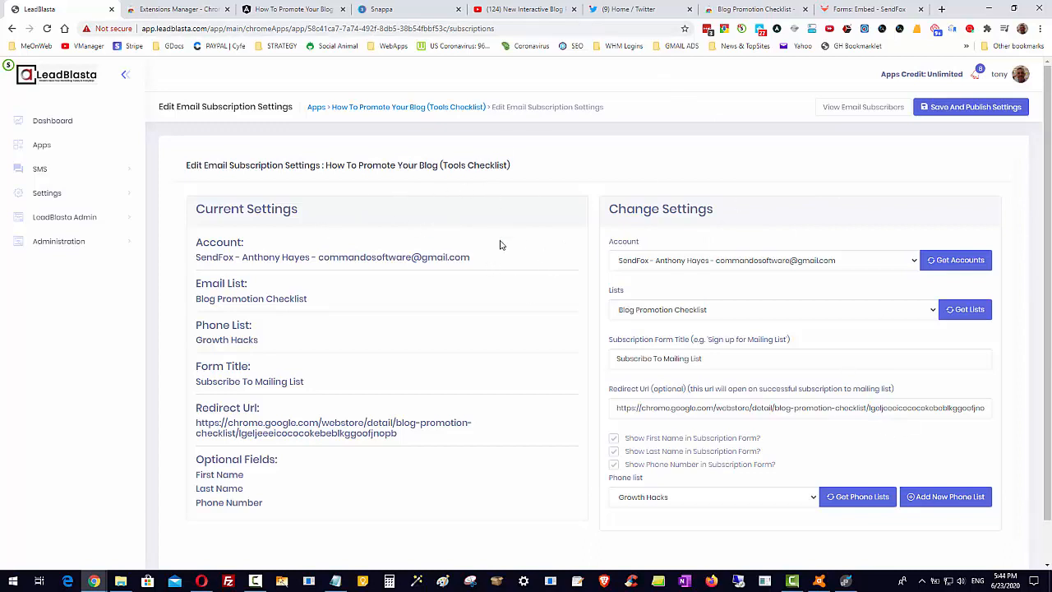
# Save and publish the email subscription settings once more and go back to the app's edit page
pyautogui.click(977, 114)
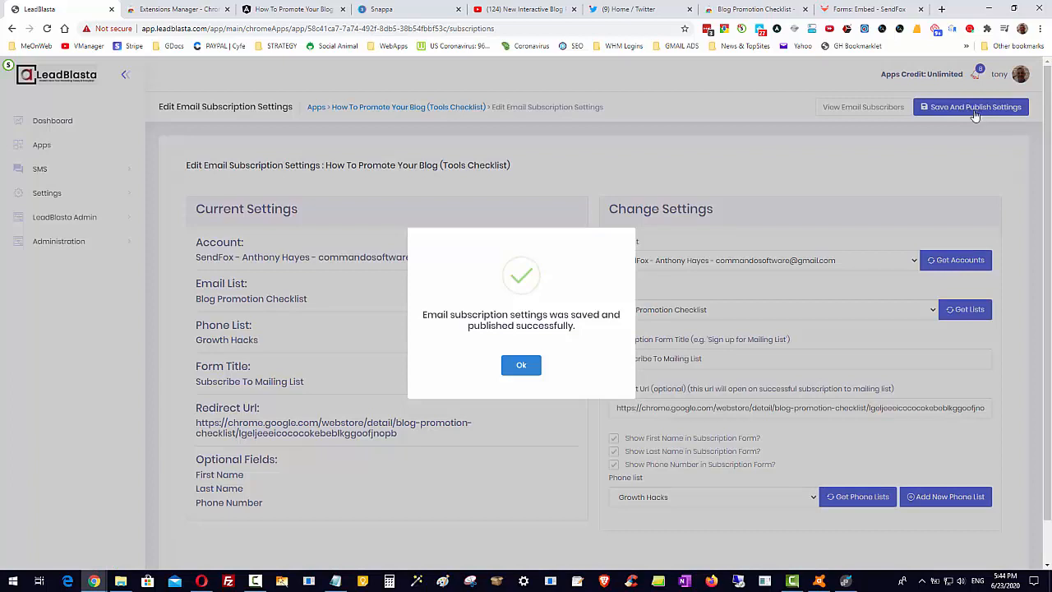
pyautogui.click(521, 365)
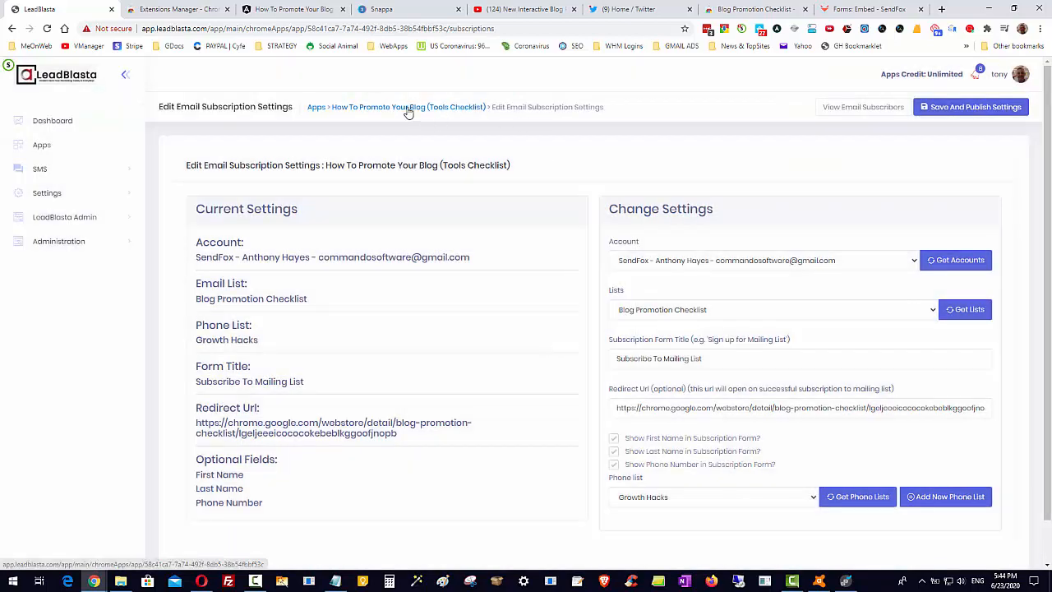
pyautogui.click(407, 108)
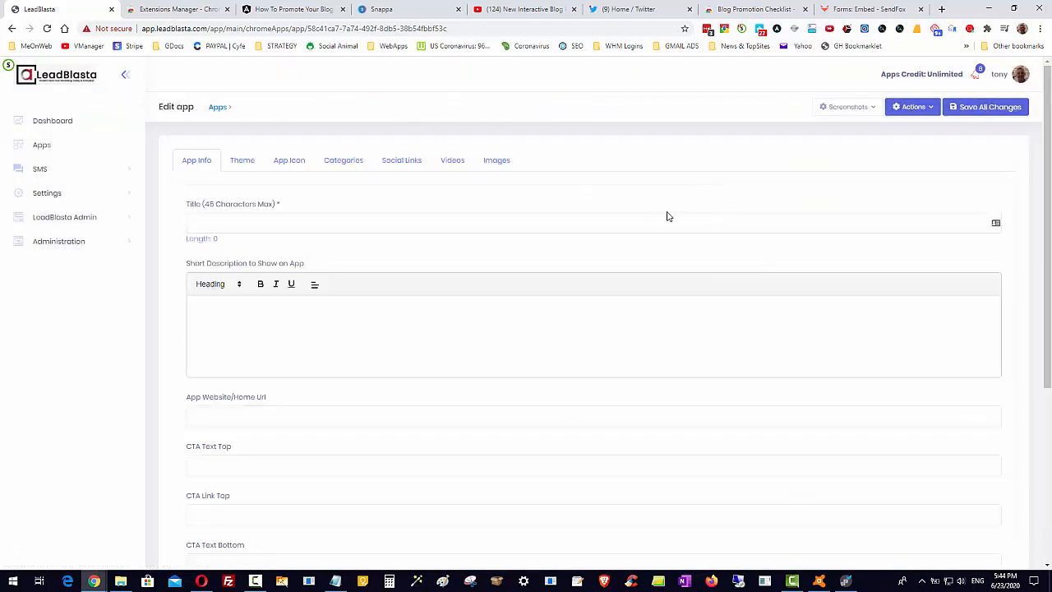
# Publish the app's API and download it as the ZIP archive "How To Promote Your Blog (Tools Checklist)" into the LeadBlasta folder
pyautogui.click(913, 107)
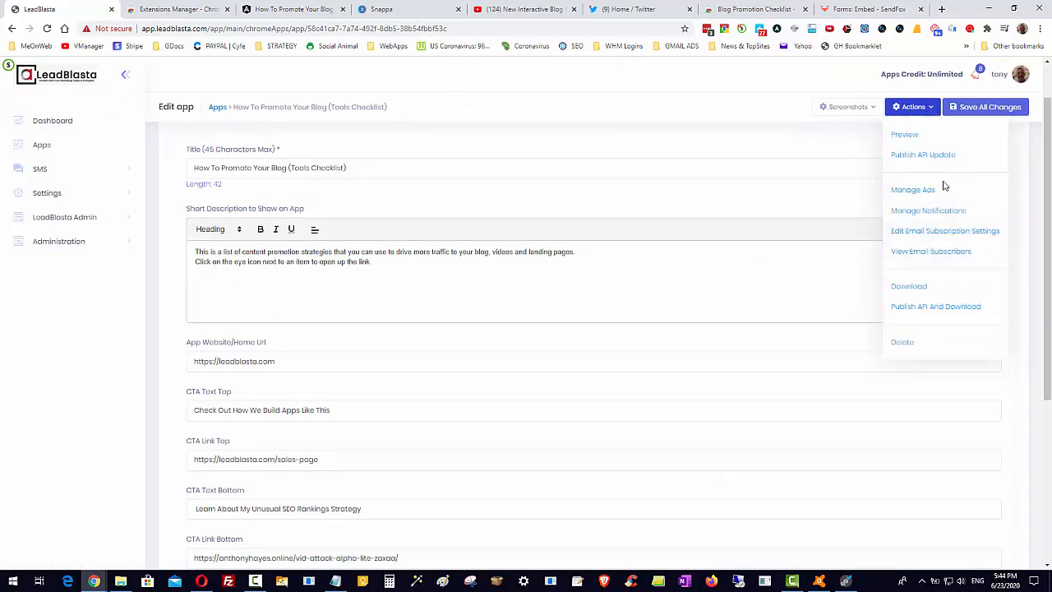
pyautogui.click(914, 309)
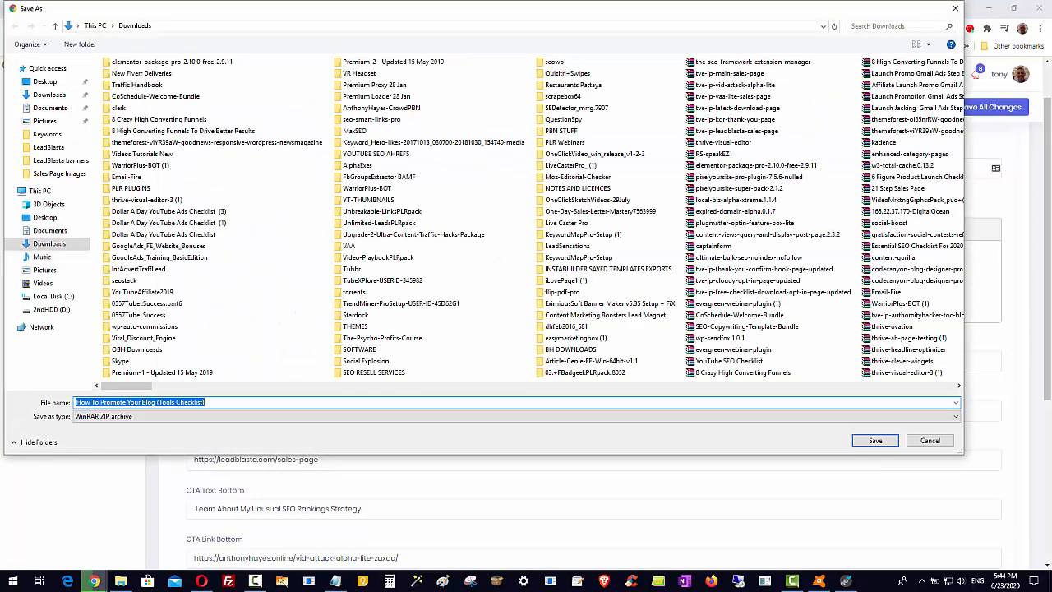
pyautogui.click(39, 148)
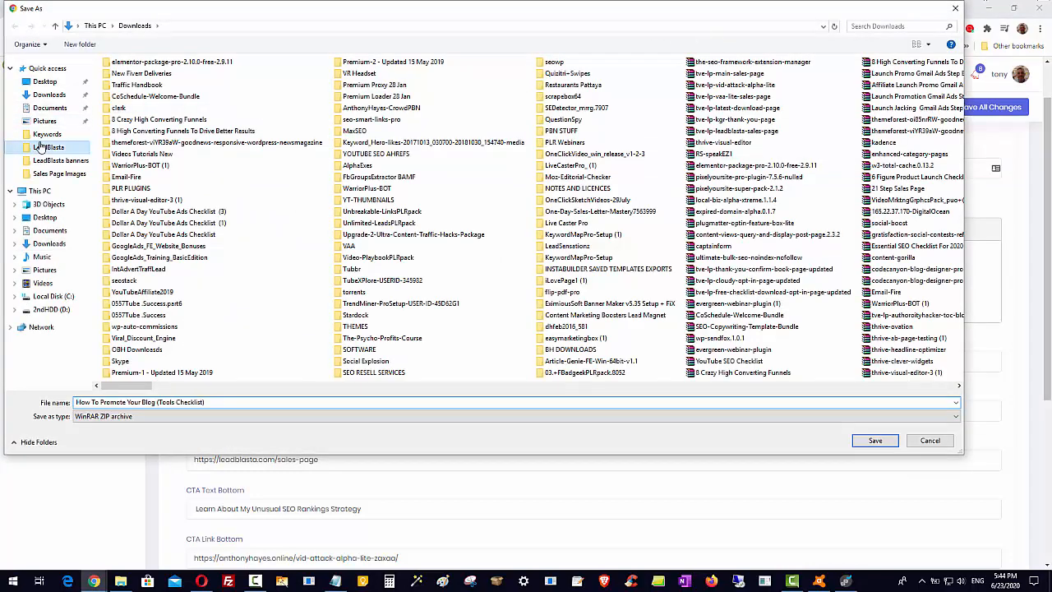
pyautogui.click(875, 440)
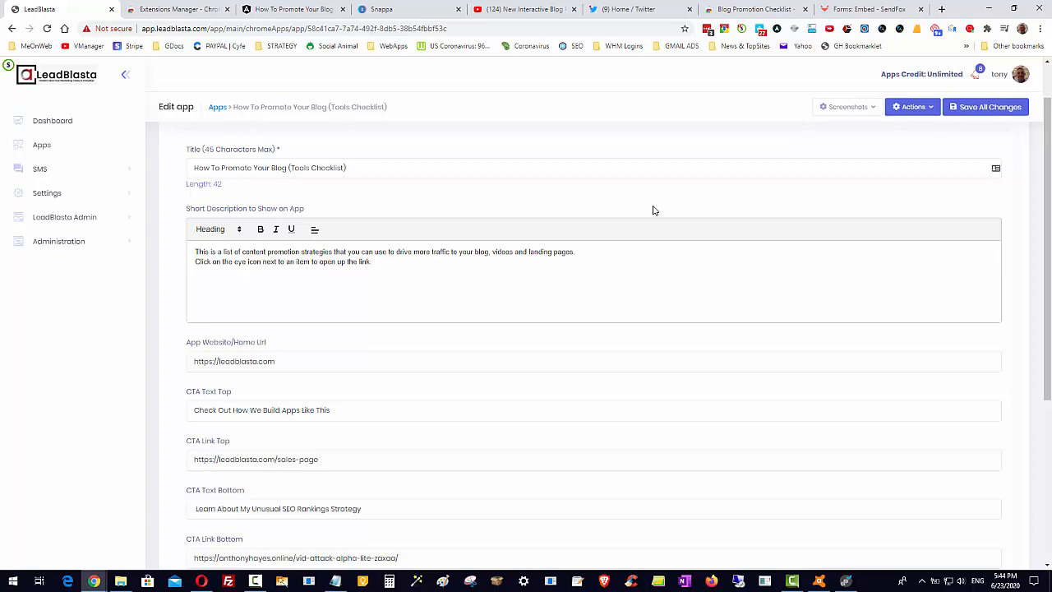
# View the Blog Promotion Checklist extension's listing in the Chrome Web Store, starting from its title and screenshots
pyautogui.click(795, 16)
pyautogui.scroll(7, 608, 271)
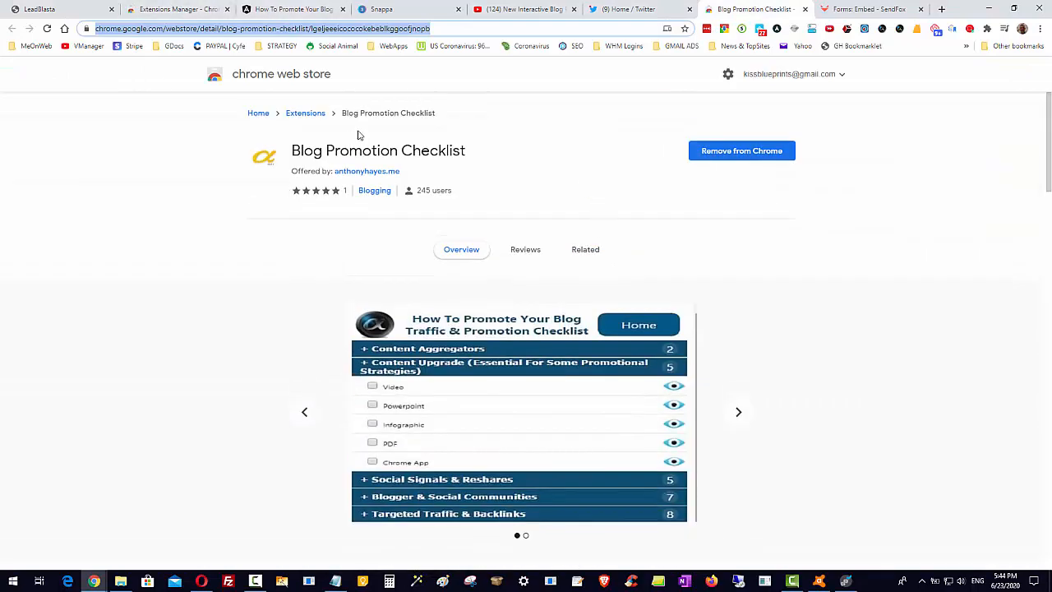
pyautogui.click(459, 28)
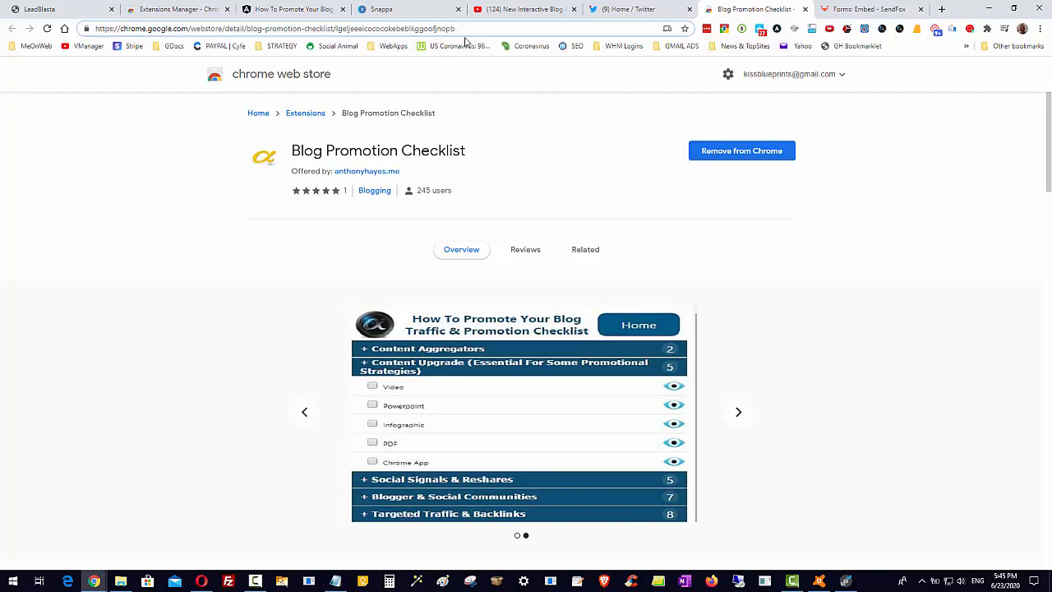